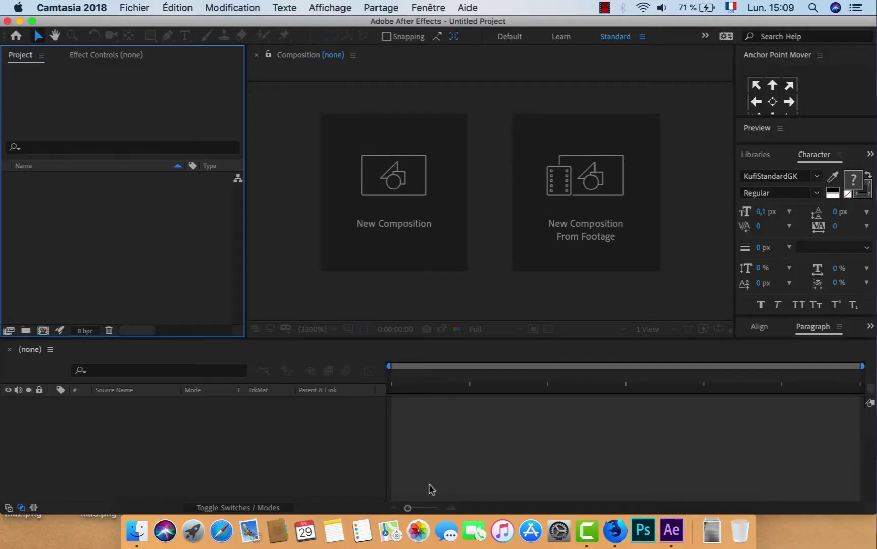
Create a 1920x1080 composition named Reading lasting 10 seconds.
left_click(391, 205)
type("Read")
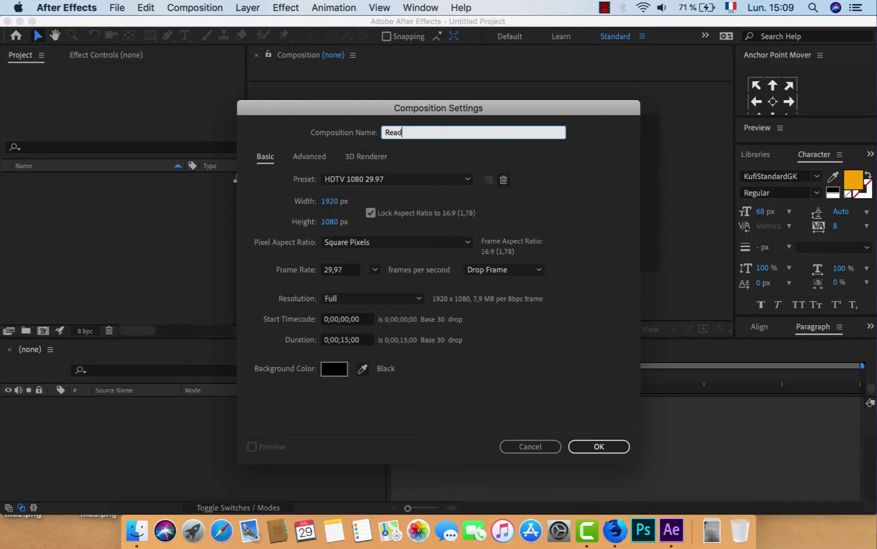
type("ing")
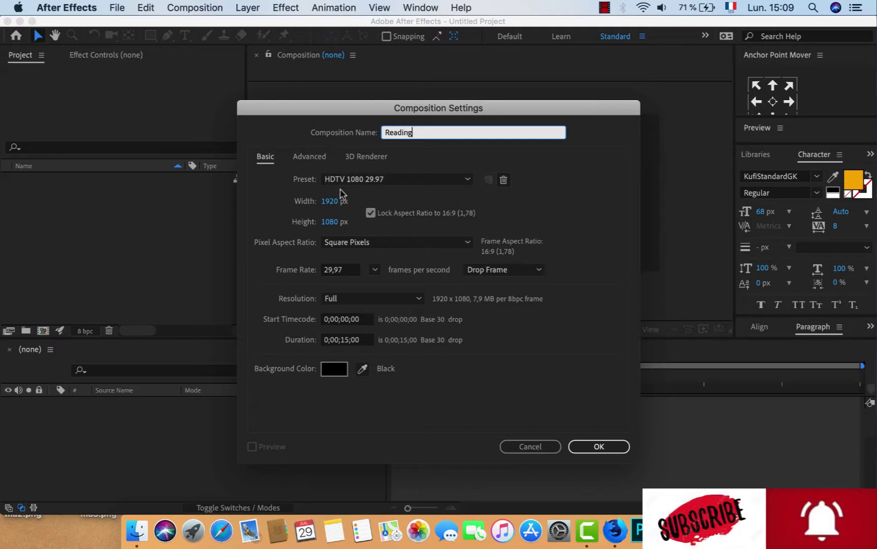
left_click(341, 339)
type("1000")
left_click(599, 446)
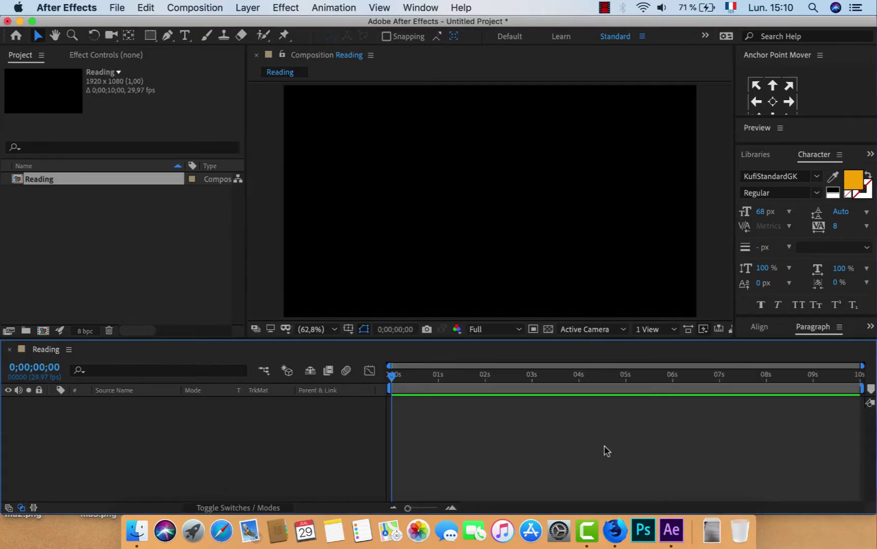
Create a second composition named media.
left_click(51, 305)
left_click(43, 331)
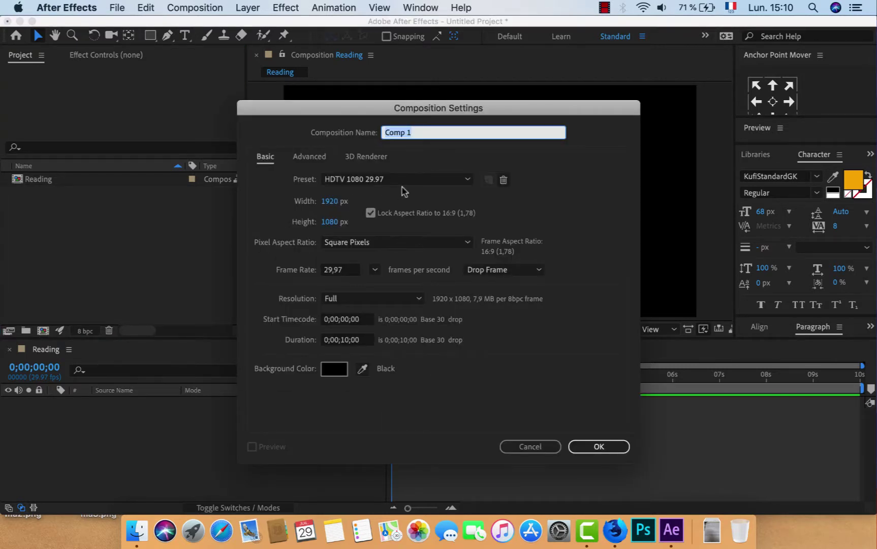
type("media")
left_click(607, 449)
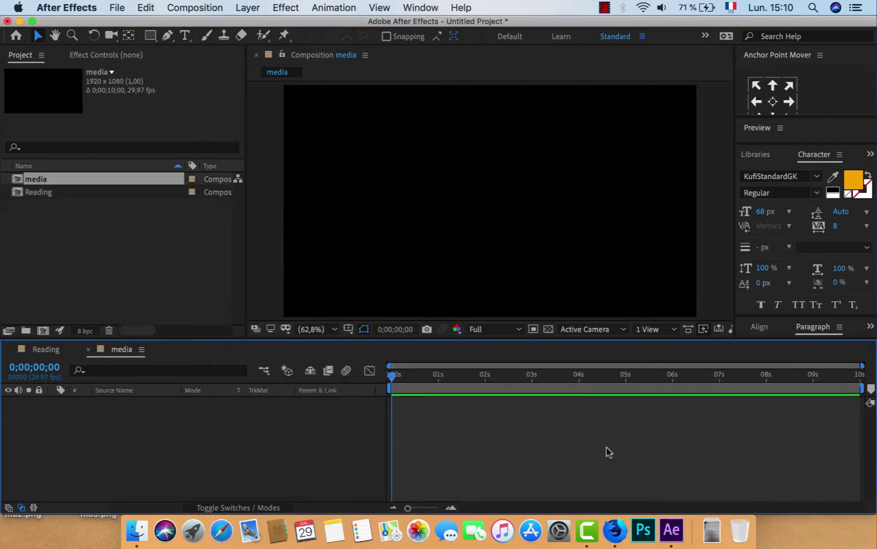
Add two project folders named image and son.
left_click(26, 331)
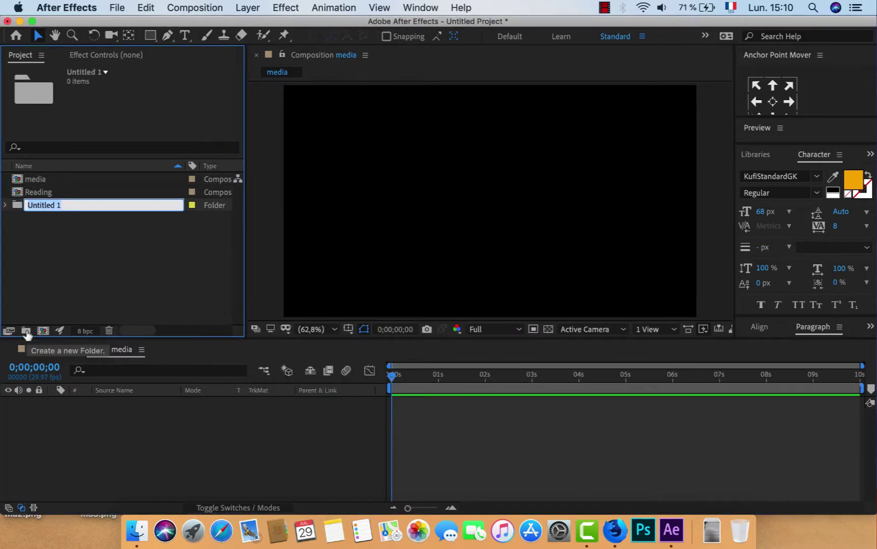
type("image")
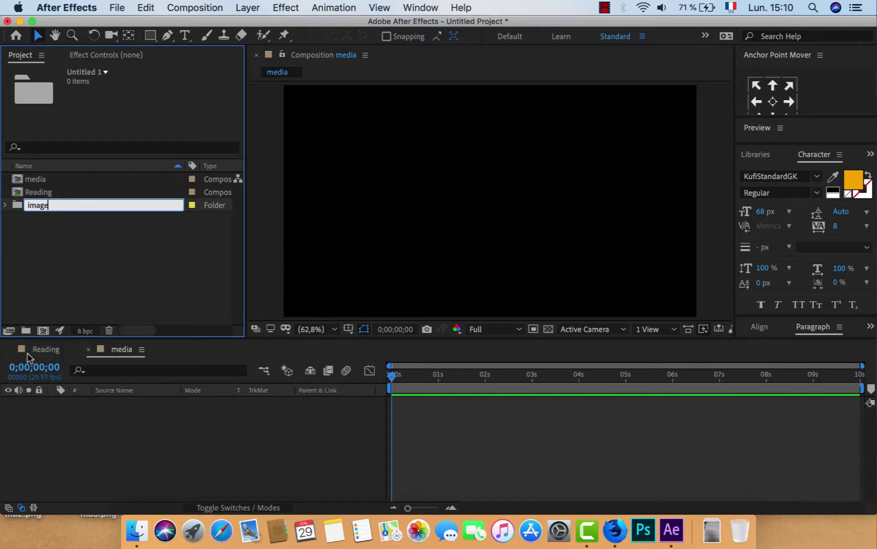
key("Return")
left_click(49, 286)
left_click(25, 331)
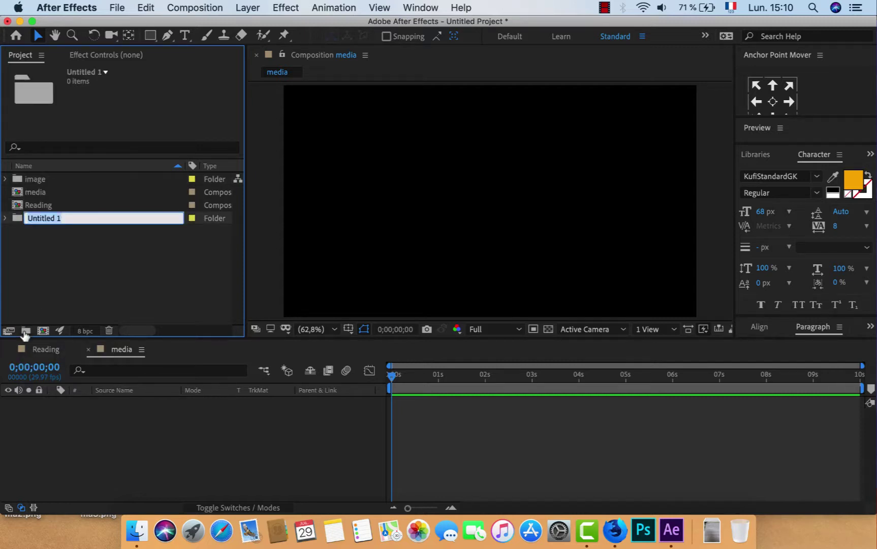
type("son")
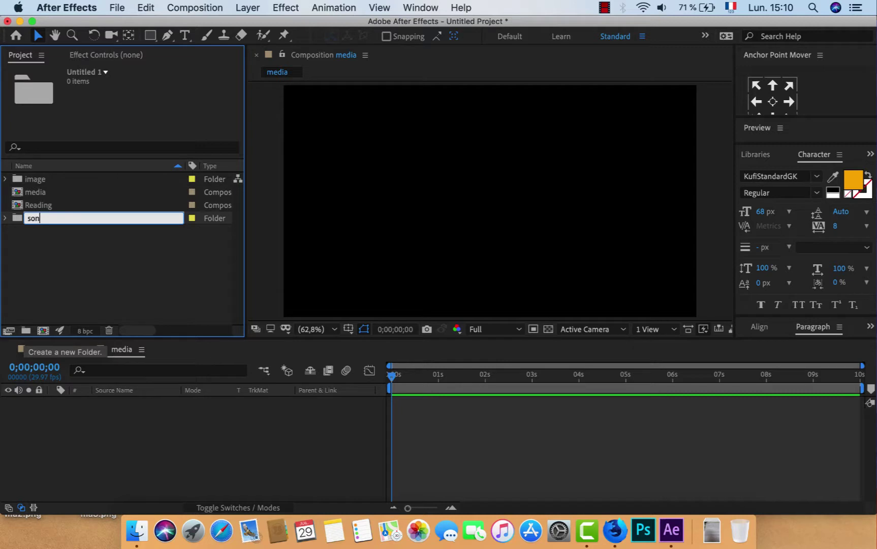
key("Return")
Import bookcase-books-bookshelf-1370295.jpg and child-daytime-garden-1196338.jpg into the image folder.
right_click(71, 281)
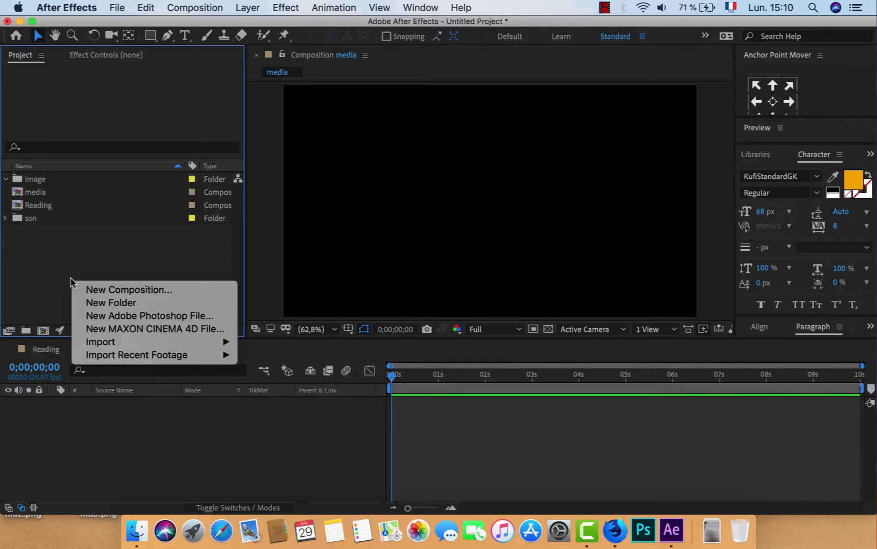
mouse_move(130, 345)
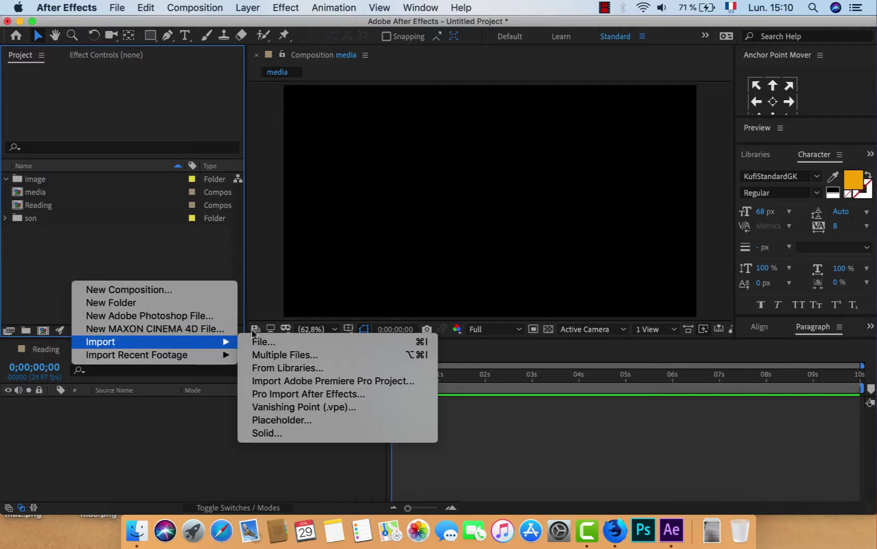
left_click(269, 345)
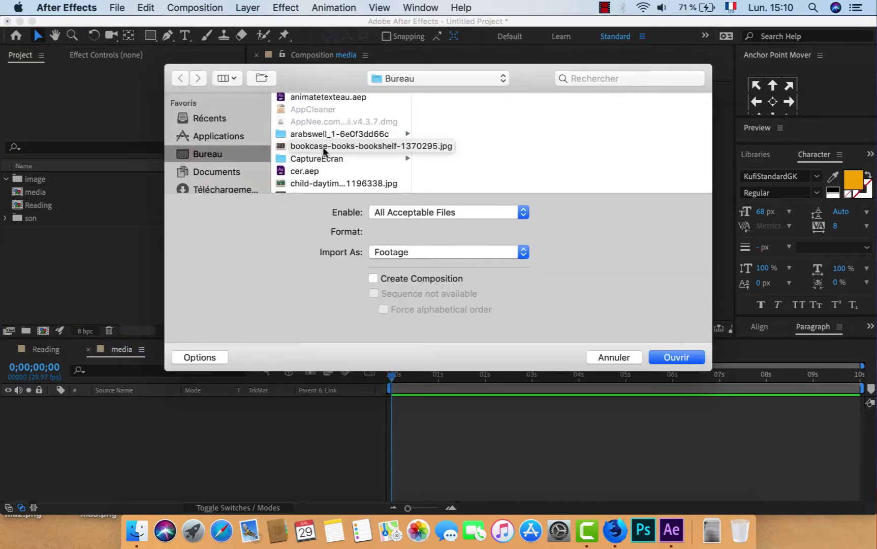
left_click(324, 147)
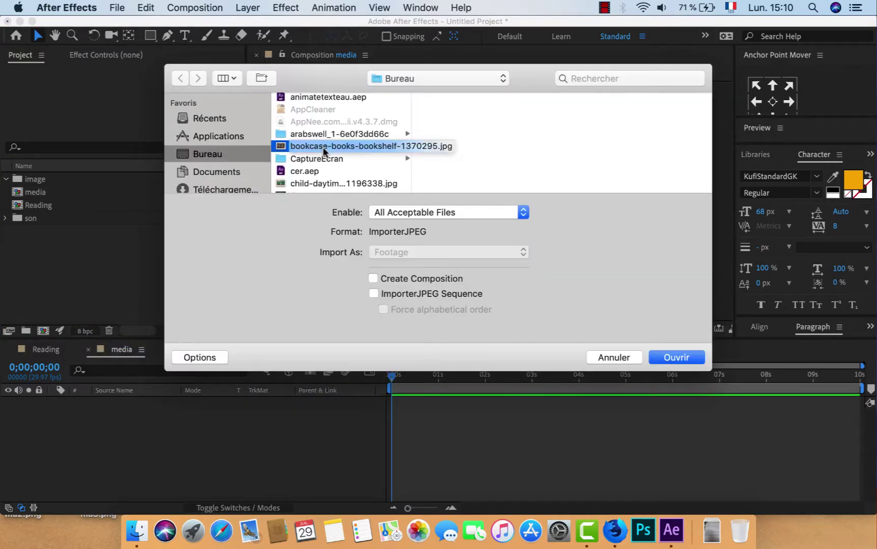
left_click(307, 179, "super")
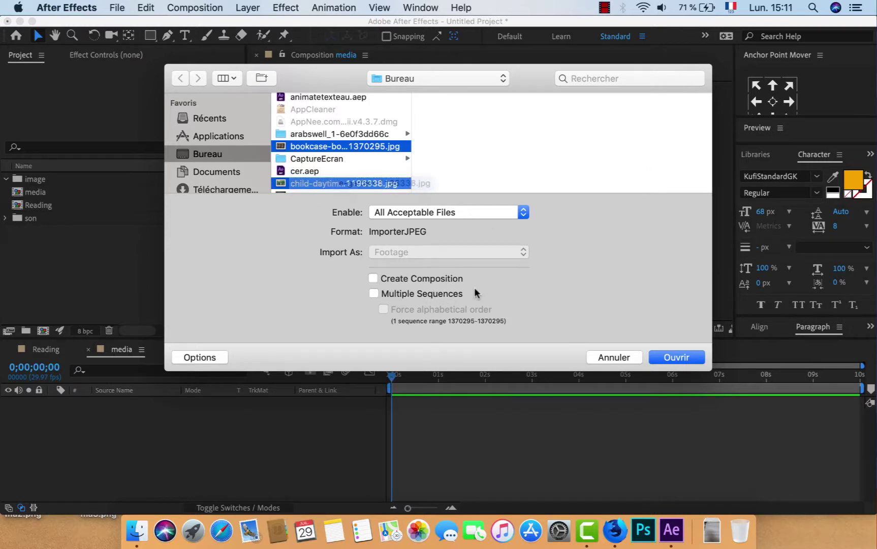
left_click(677, 357)
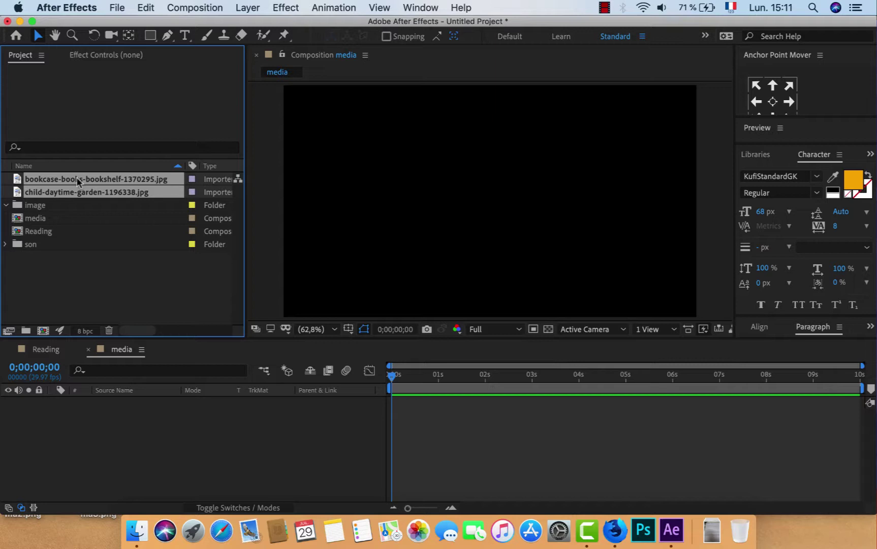
left_click_drag(79, 181, 58, 205)
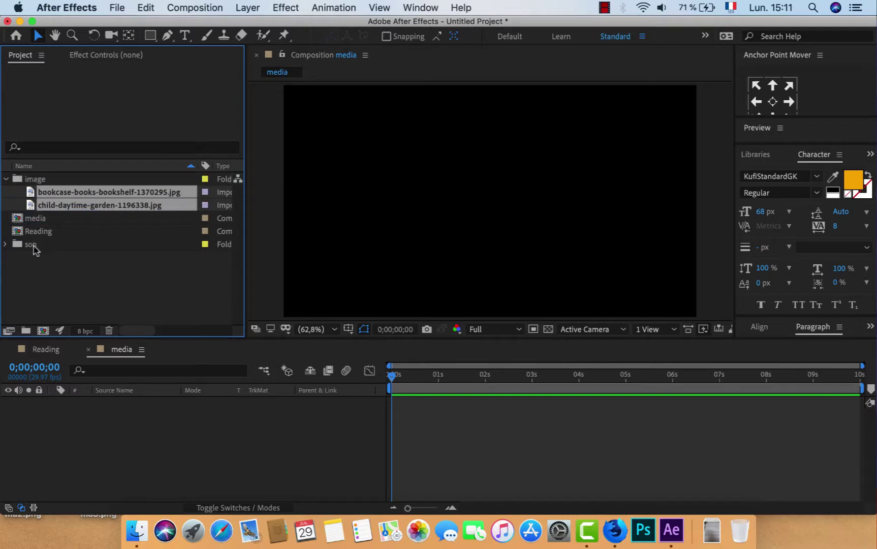
Import 5304.mp3, Explosive.Hit.48.wav and SCRATCH.Baby.9.wav into the project.
left_click(82, 292)
right_click(84, 293)
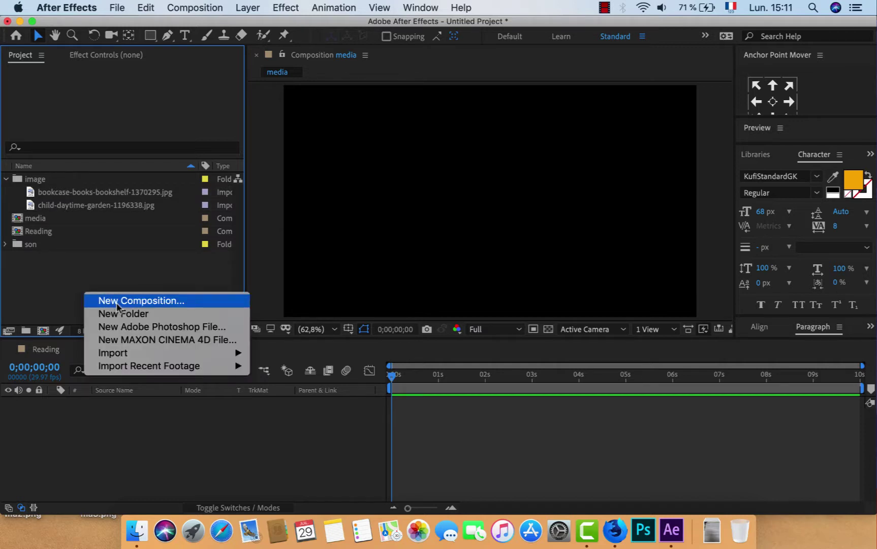
mouse_move(145, 356)
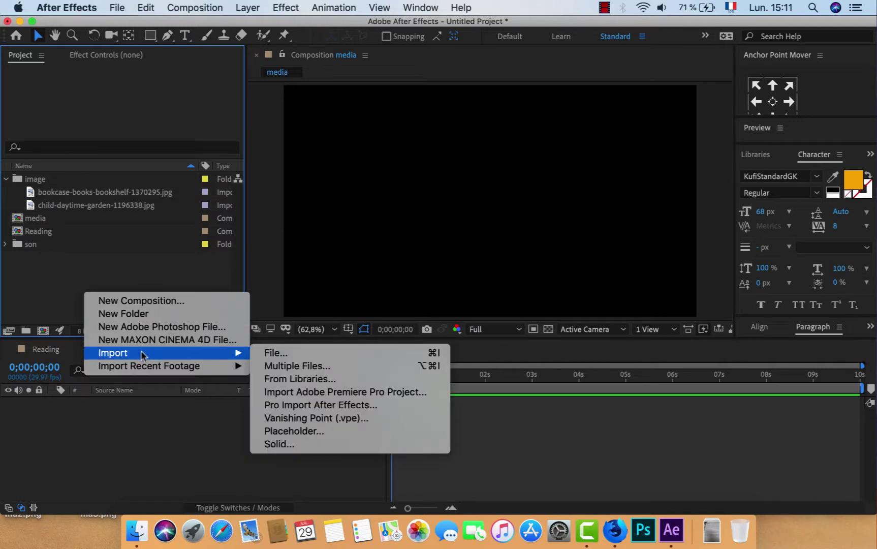
left_click(274, 352)
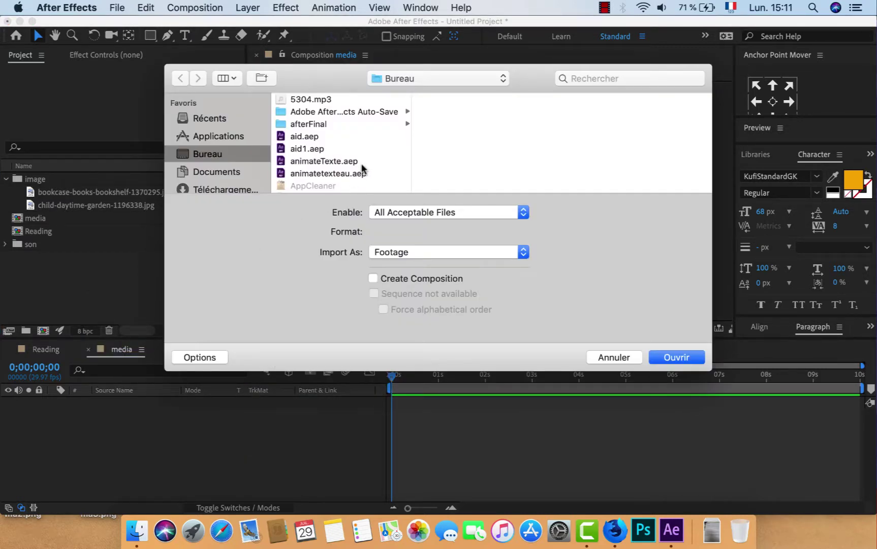
left_click(305, 100)
type("sc")
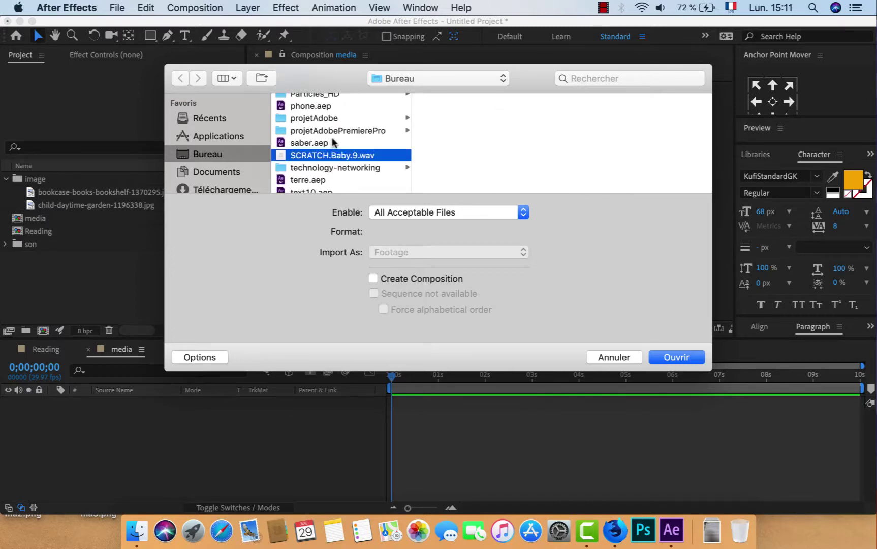
scroll(325, 148, "up", 5)
left_click(318, 156)
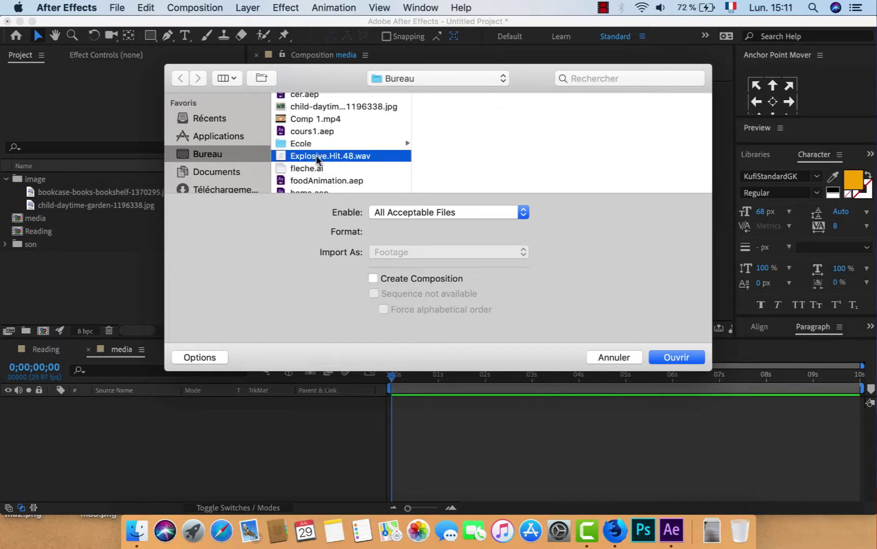
left_click(674, 357)
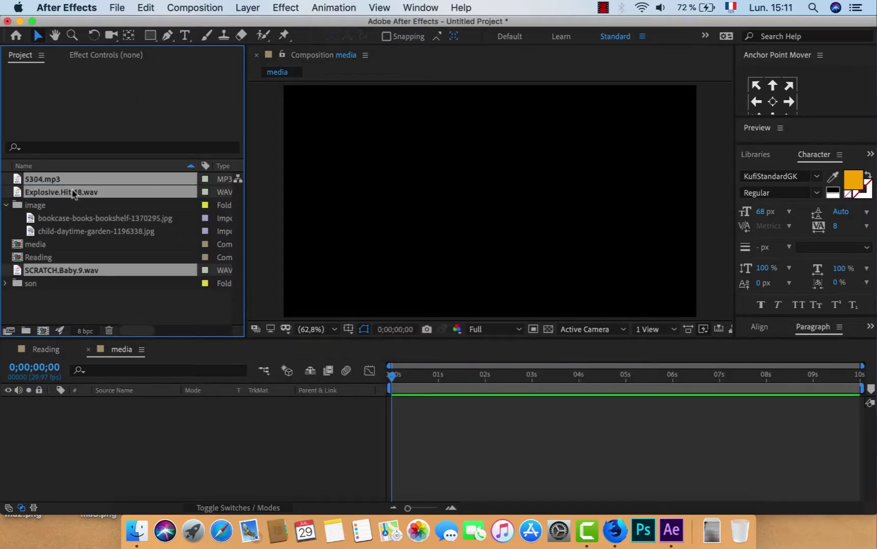
Move the three sound files into the son folder and collapse both folders.
left_click_drag(74, 193, 71, 283)
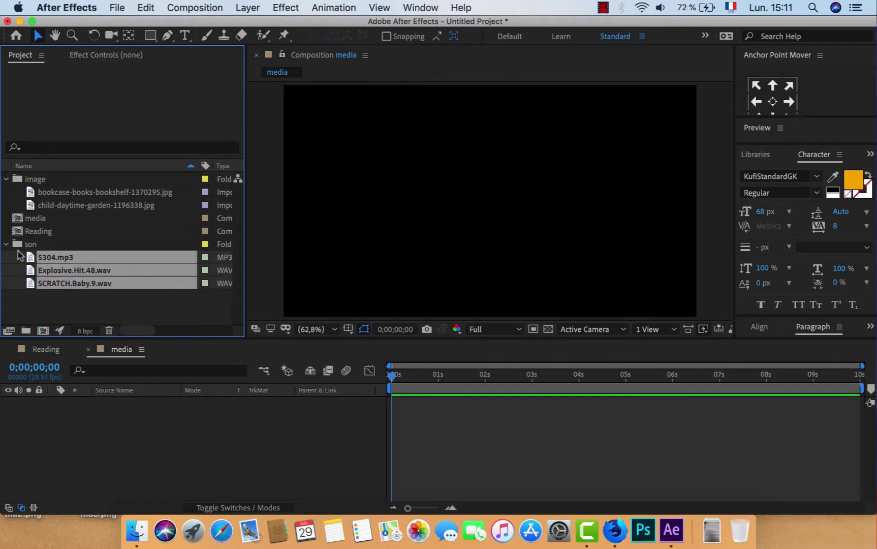
left_click(6, 243)
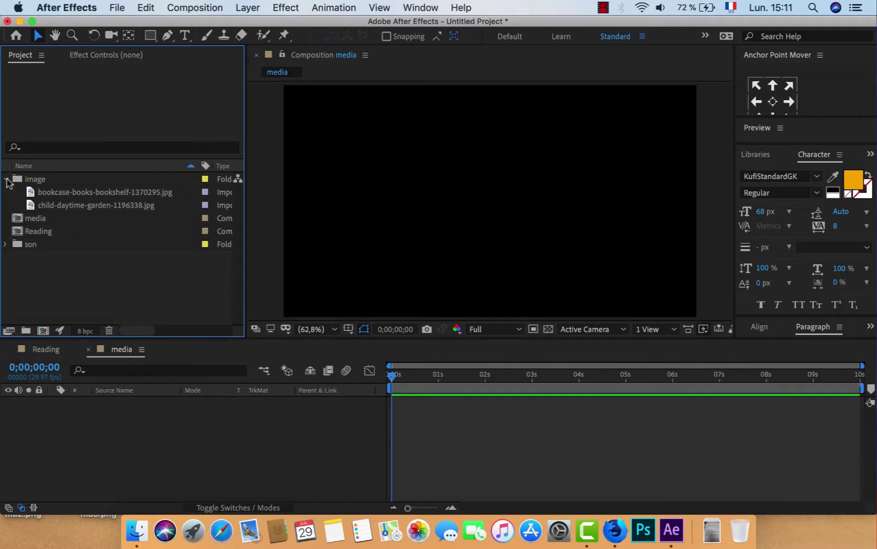
left_click(6, 179)
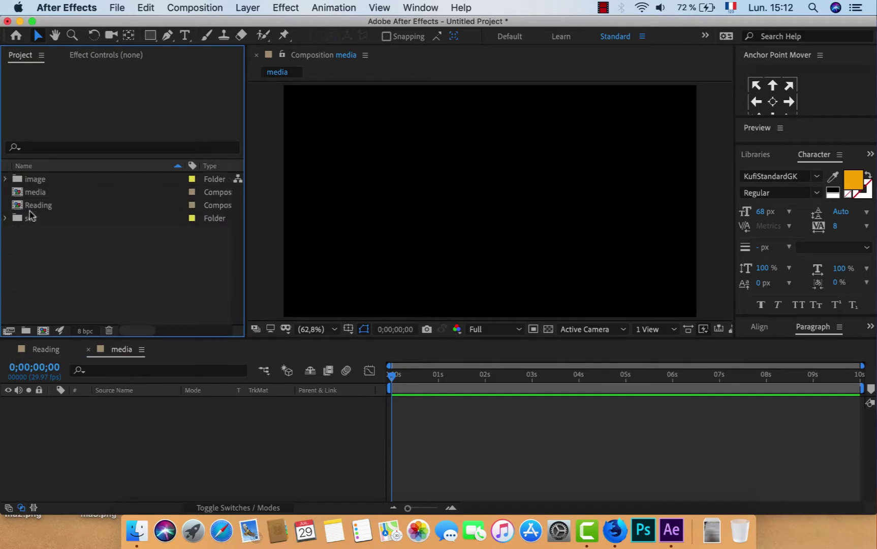
Add the bookcase photo to the media comp and scale it down to about 28%.
double_click(32, 181)
left_click(68, 195)
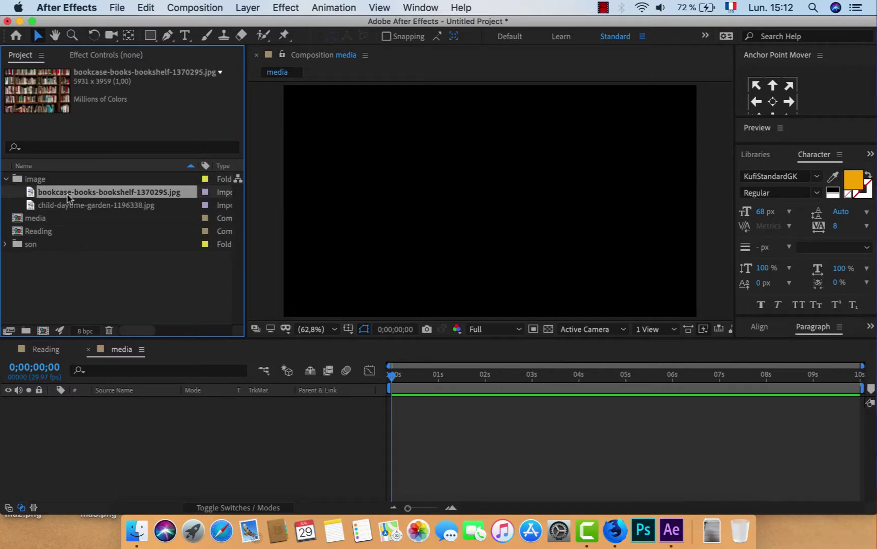
left_click_drag(68, 195, 110, 435)
key("s")
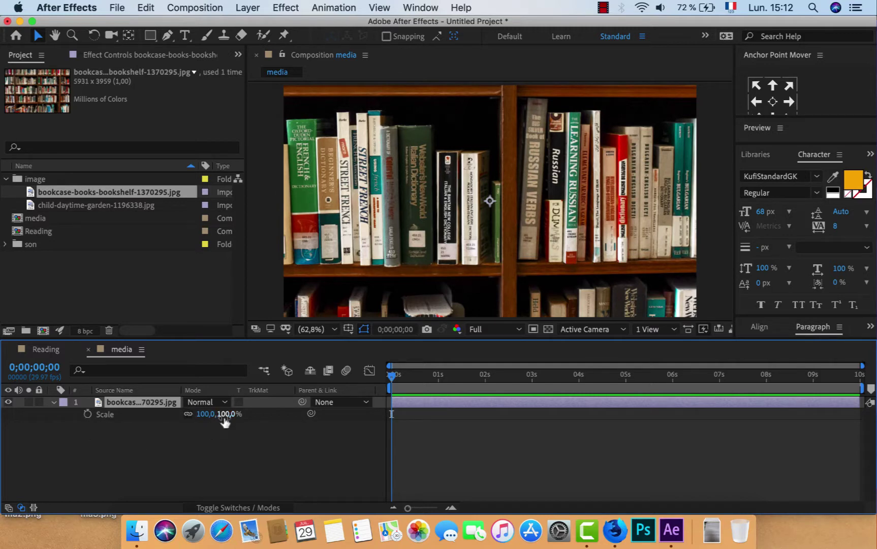
left_click_drag(226, 420, 184, 422)
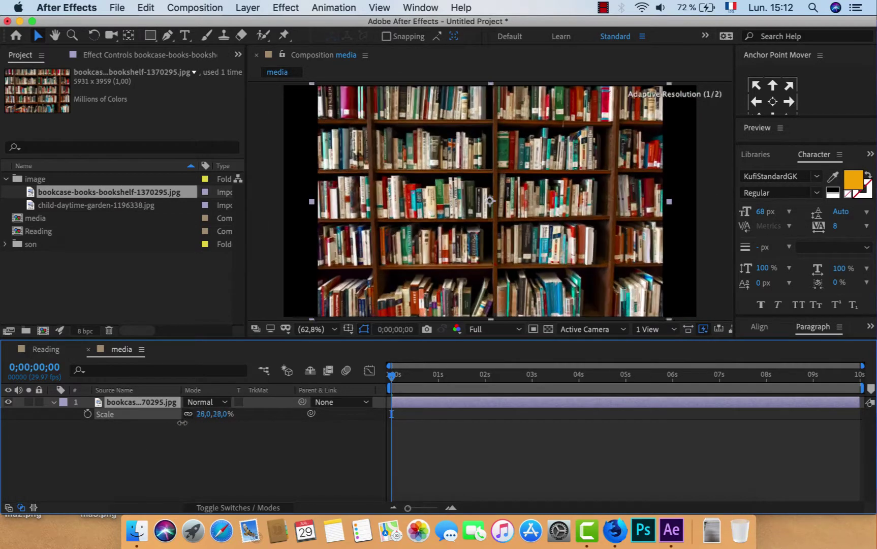
left_click(53, 401)
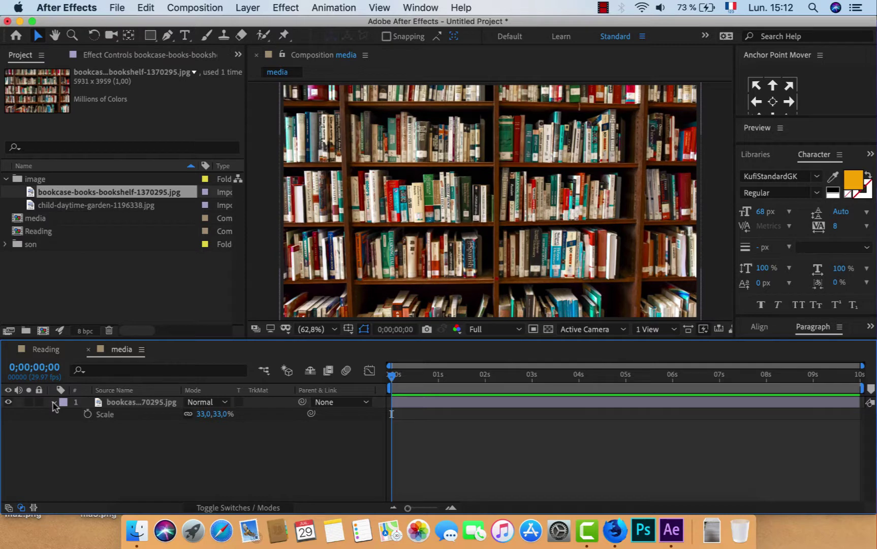
right_click(118, 443)
Create a new solid layer named opacit in the media comp.
mouse_move(144, 367)
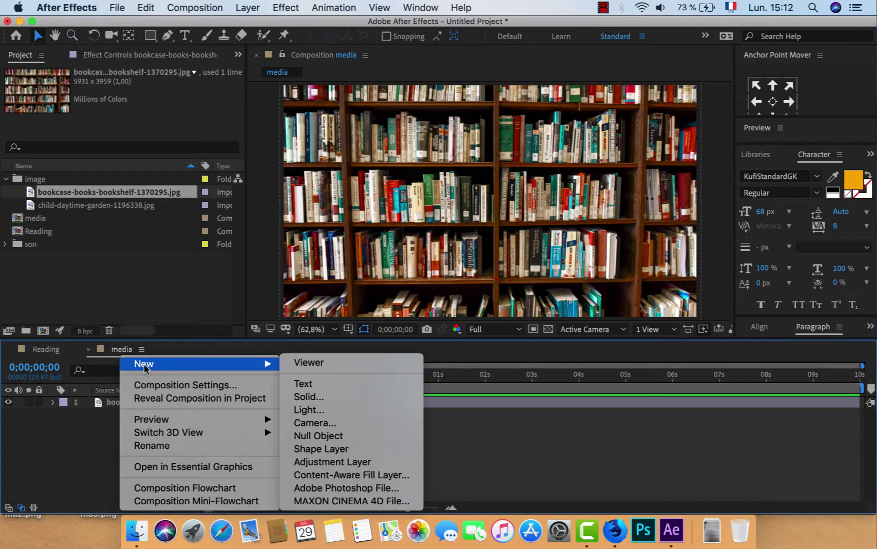
left_click(332, 398)
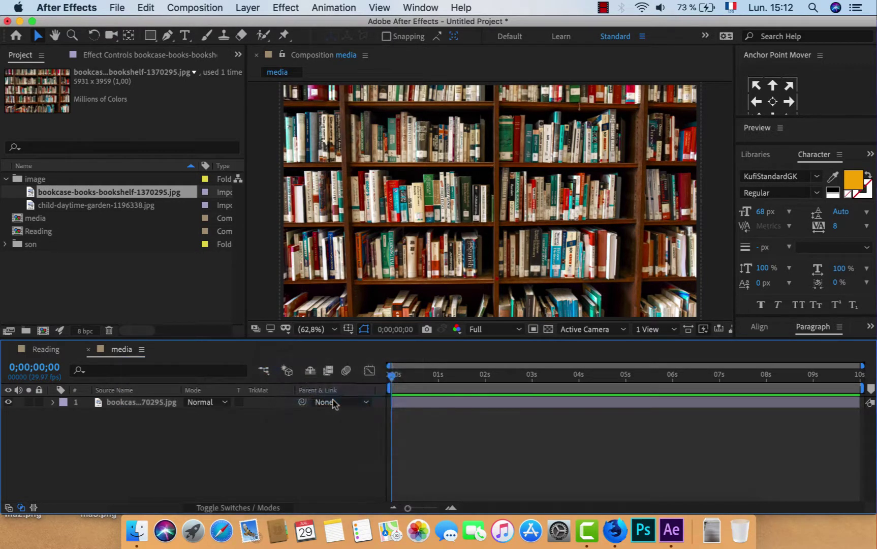
type("opacit")
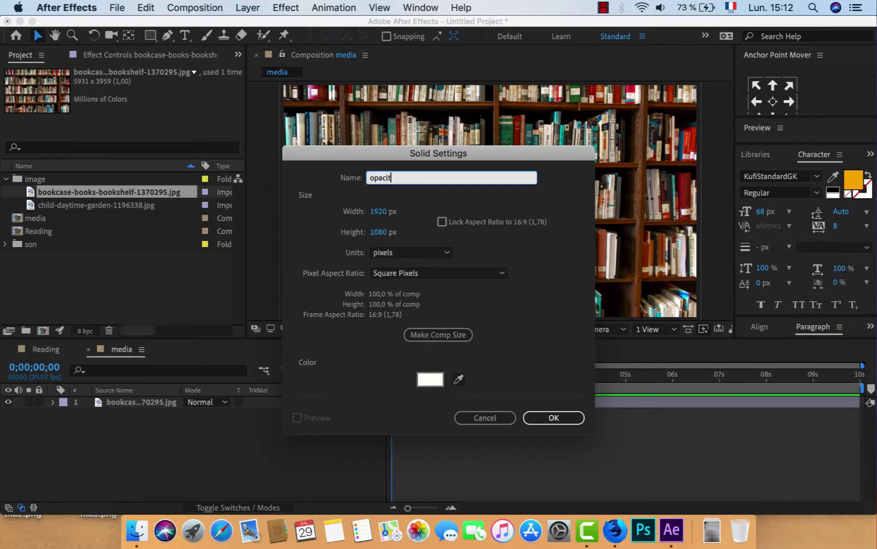
left_click(552, 416)
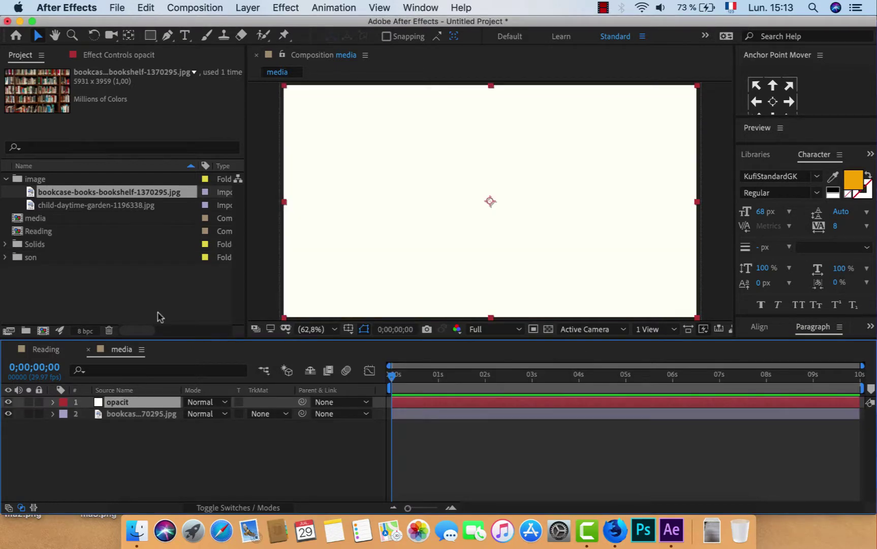
Apply a Fill effect to opacit with a soft violet-blue colour.
left_click(286, 7)
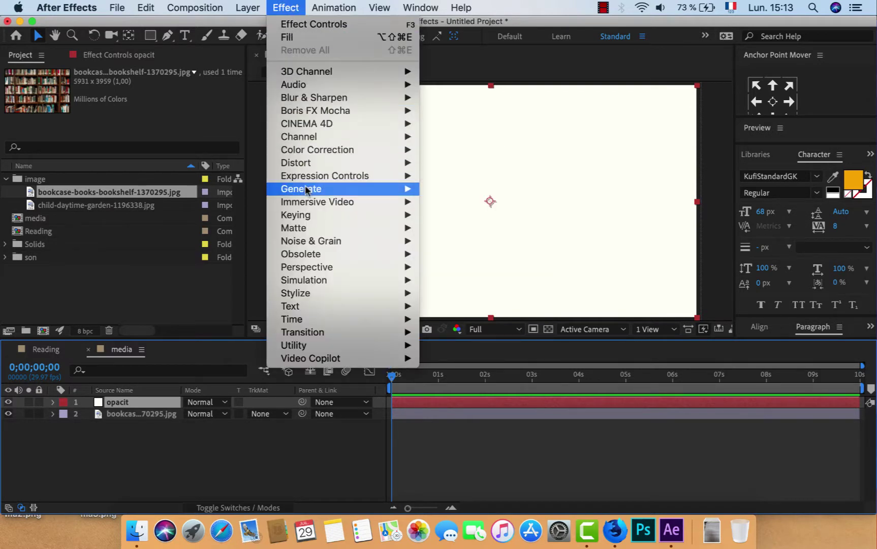
mouse_move(306, 190)
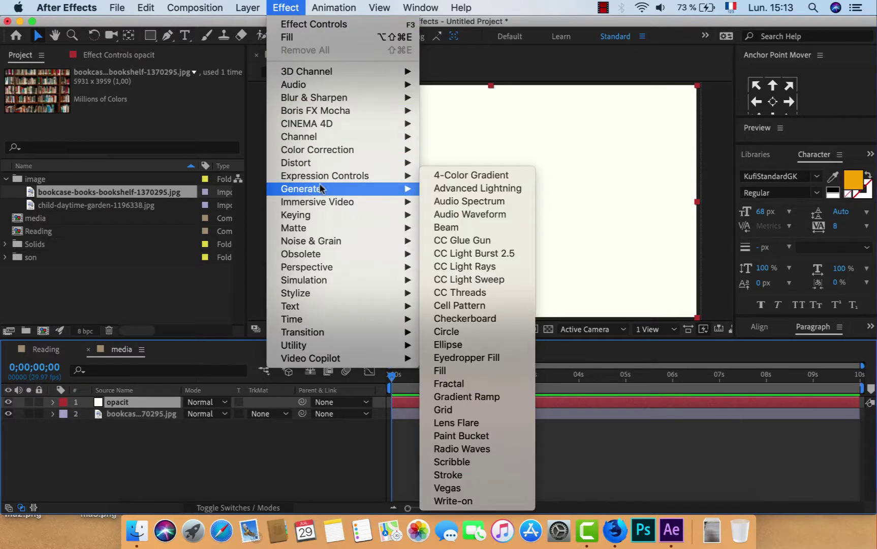
left_click(467, 369)
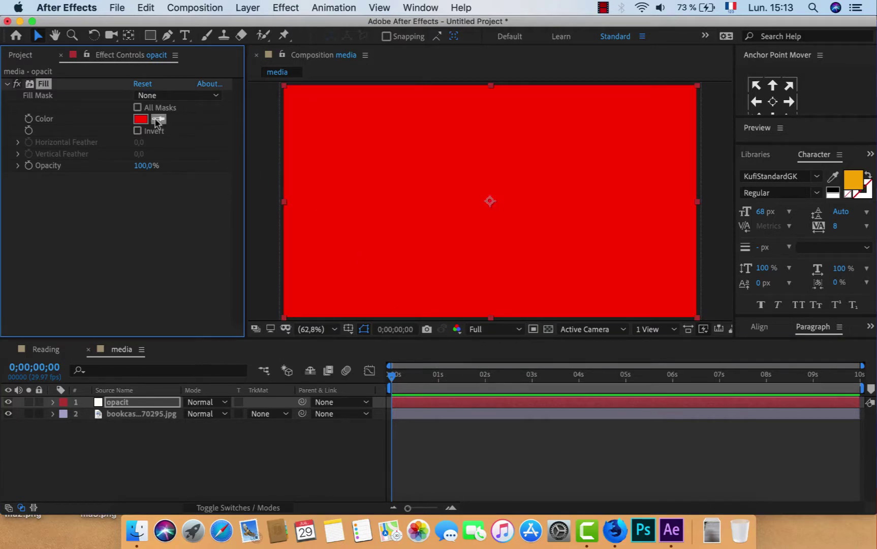
left_click(141, 121)
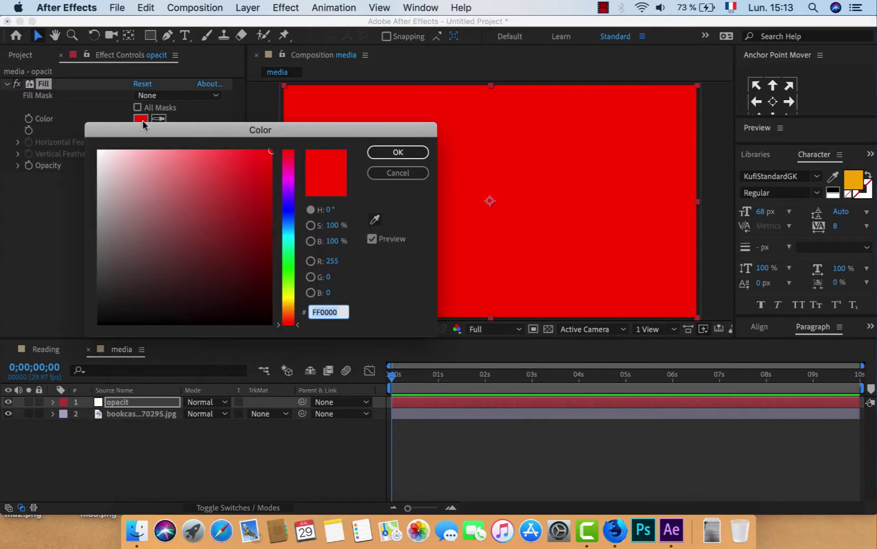
left_click(287, 212)
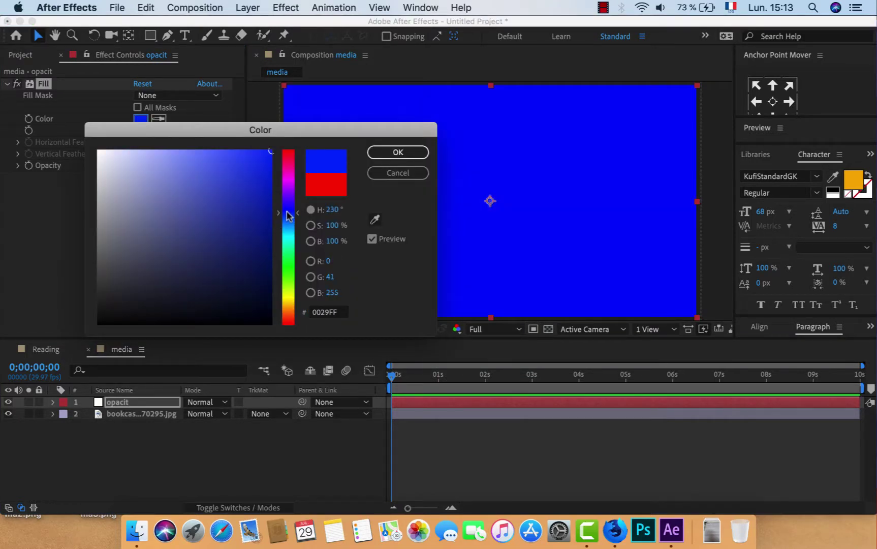
left_click(288, 207)
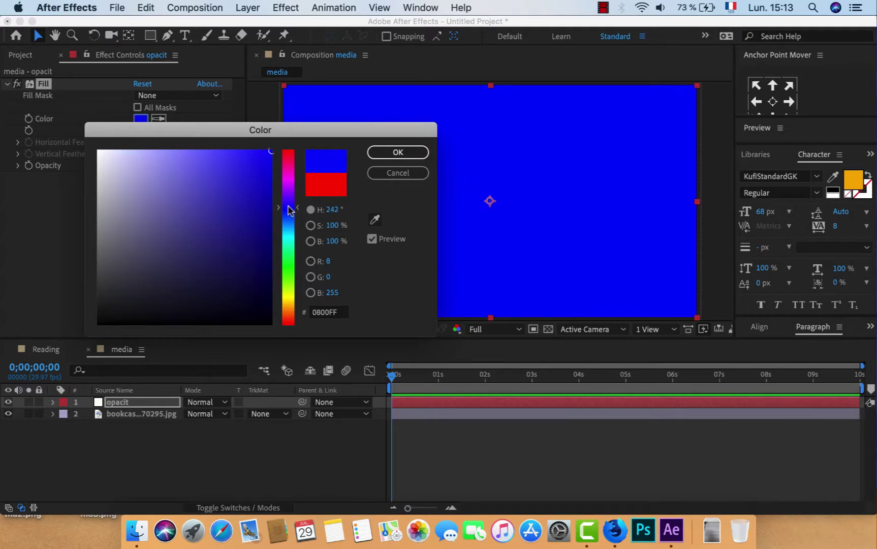
left_click(232, 171)
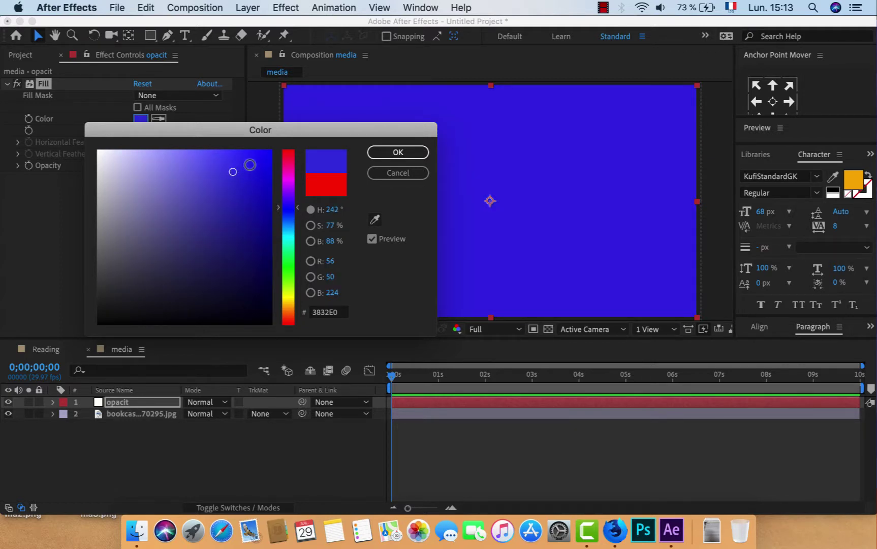
left_click(250, 166)
left_click(405, 154)
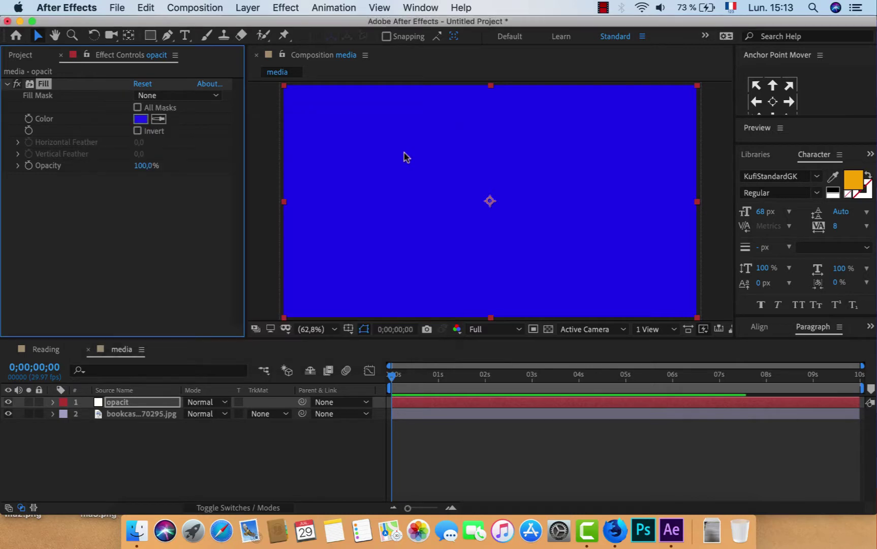
Set the opacit solid's Opacity to 80%.
key("t")
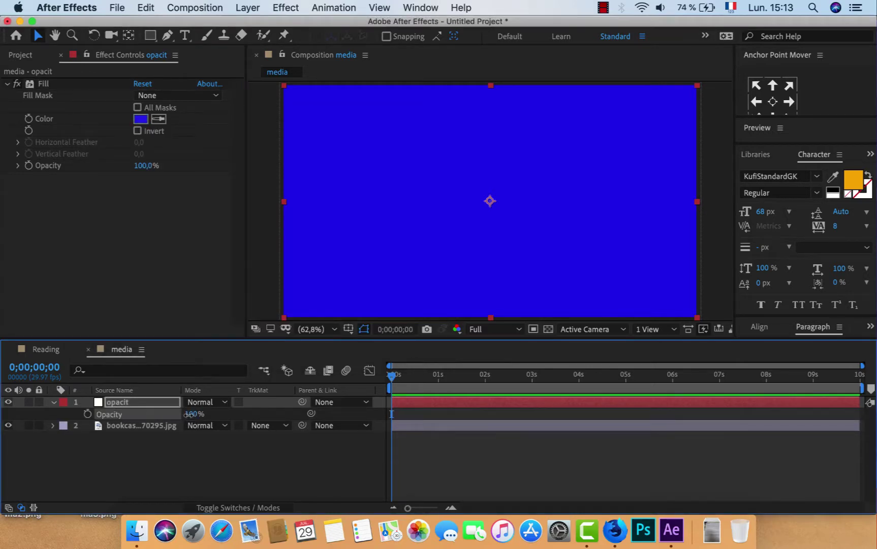
left_click_drag(191, 417, 191, 416)
left_click(191, 416)
type("80")
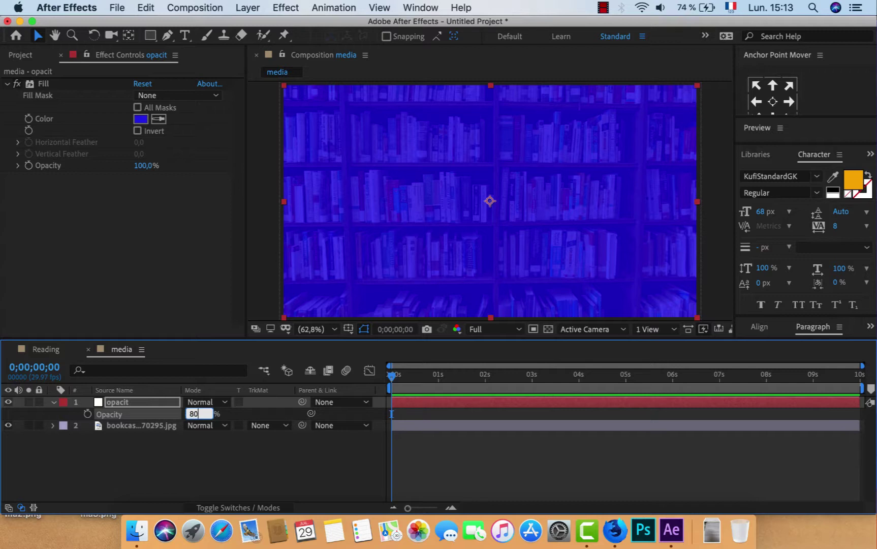
key("Return")
Nest the media composition as a layer in the Reading timeline.
key("t")
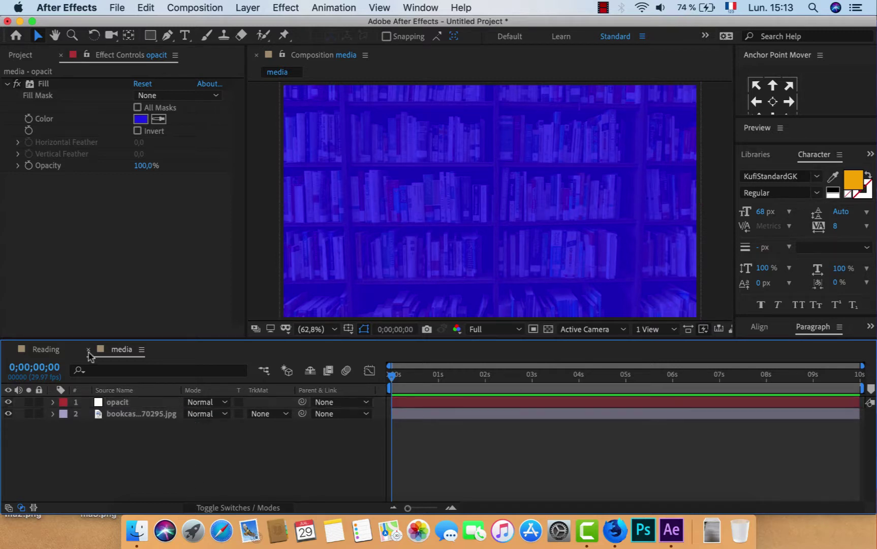
left_click(87, 349)
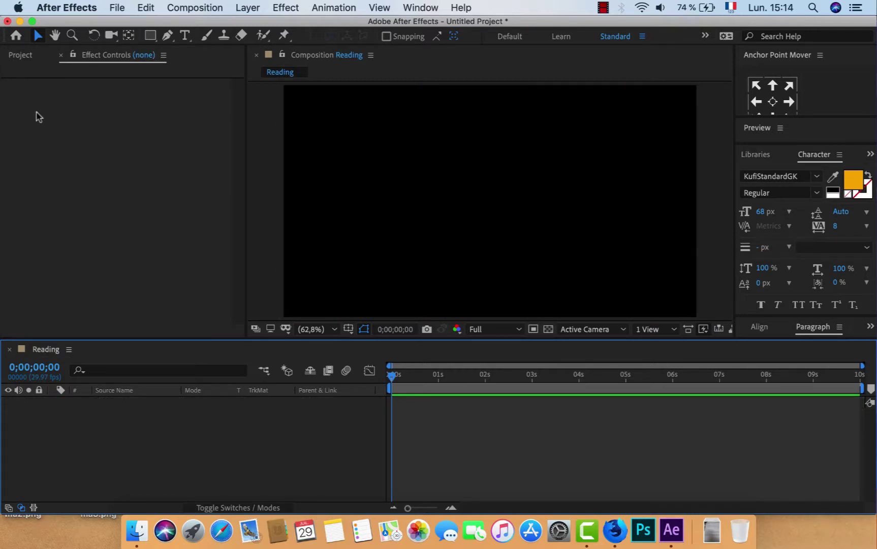
left_click(20, 56)
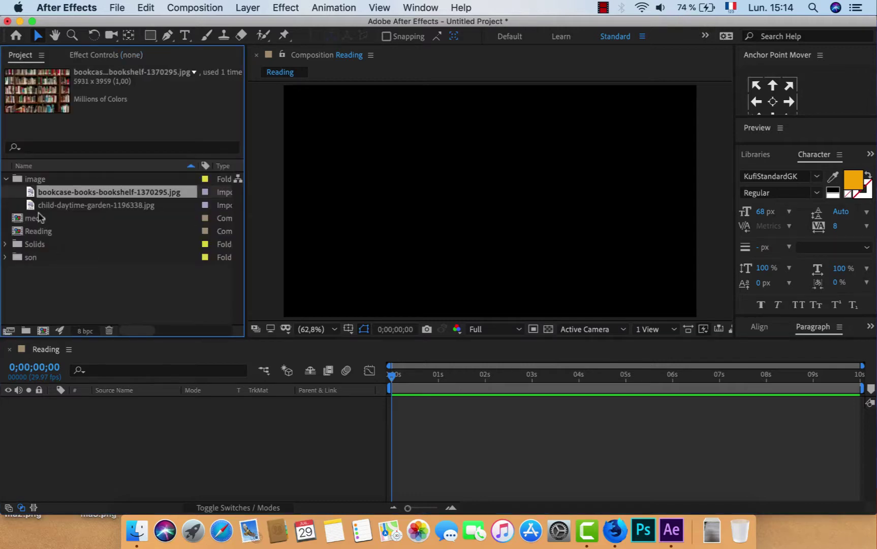
left_click(6, 179)
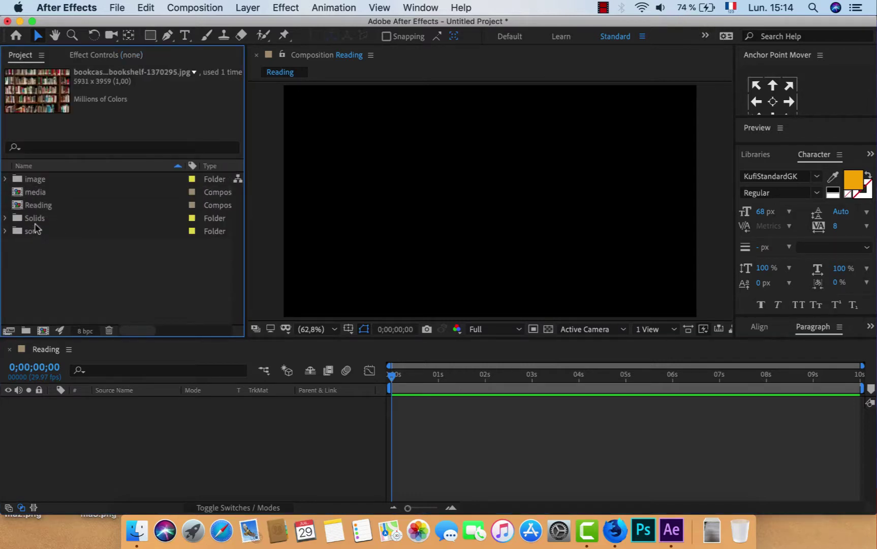
left_click_drag(29, 193, 99, 422)
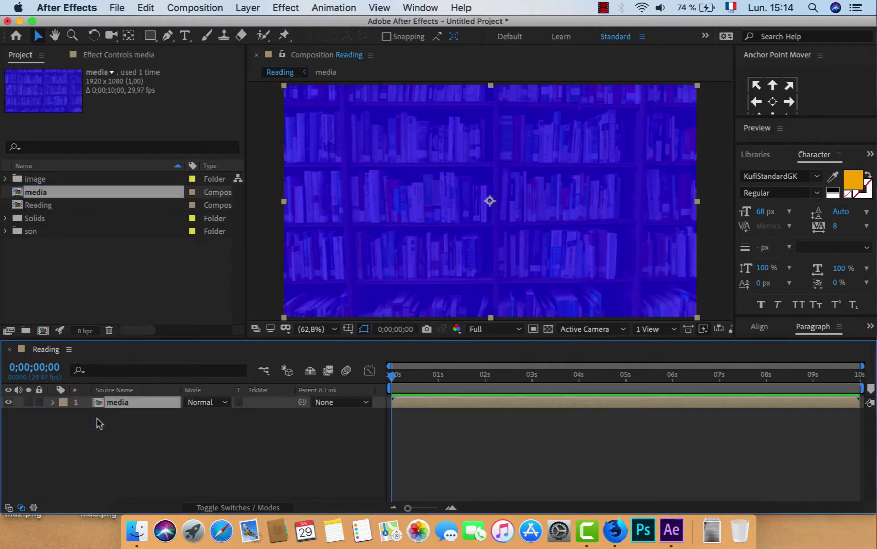
Type a text layer R and enlarge its font size to 386 px.
left_click(185, 35)
left_click(326, 181)
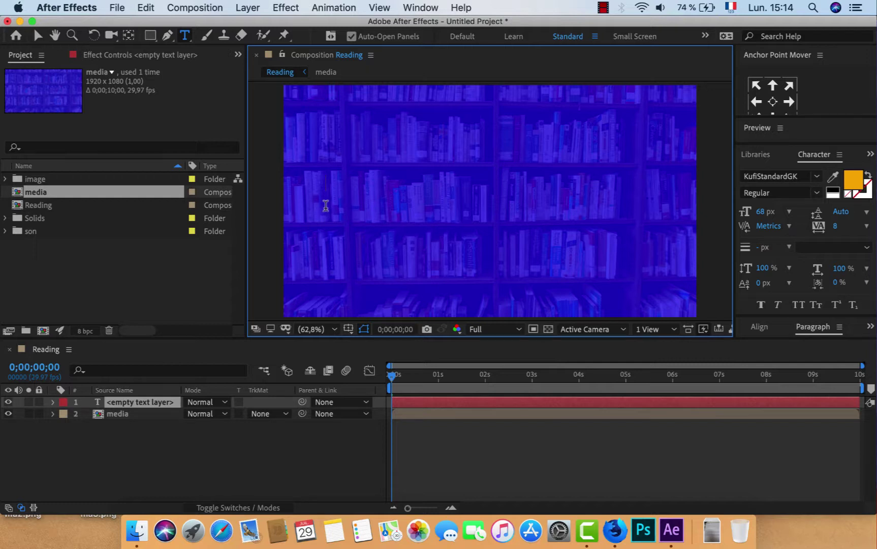
type("R")
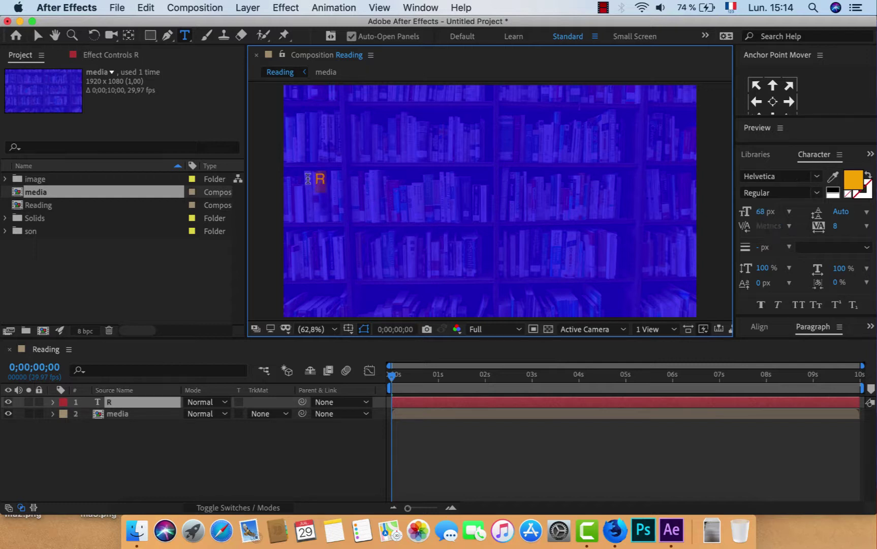
left_click_drag(743, 209, 870, 220)
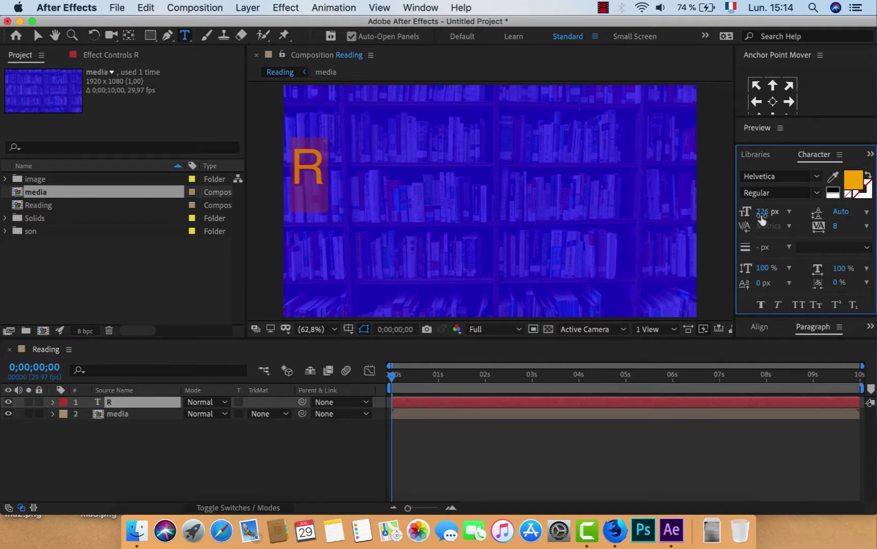
left_click_drag(762, 211, 812, 214)
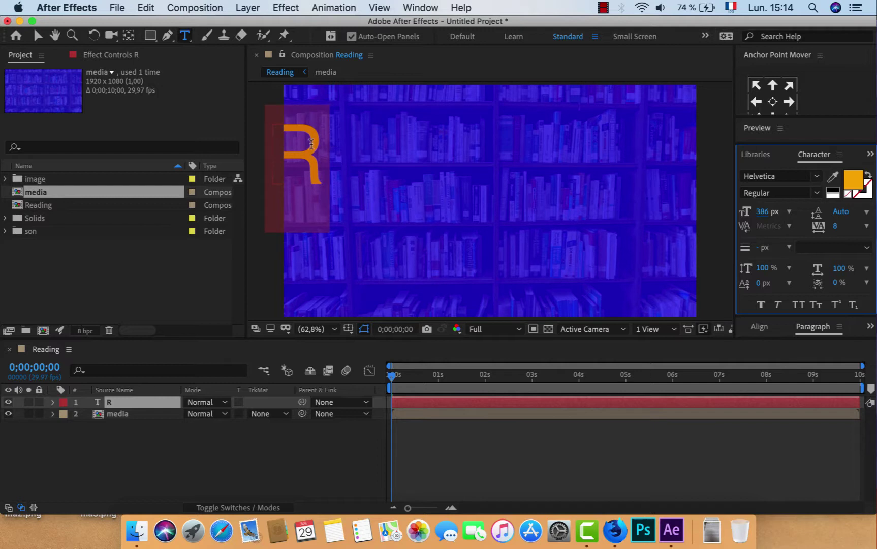
Centre the R's anchor point, scale it up and move it into the frame.
left_click(38, 36)
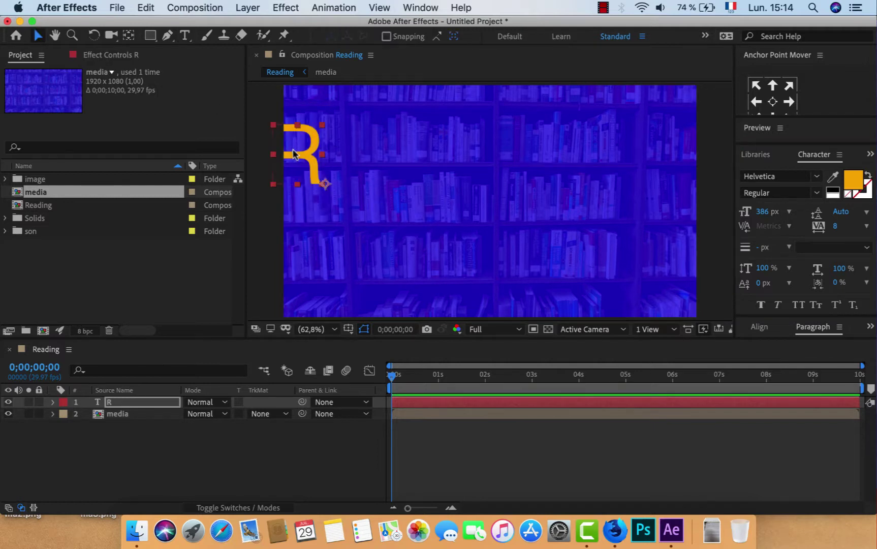
left_click_drag(293, 153, 334, 191)
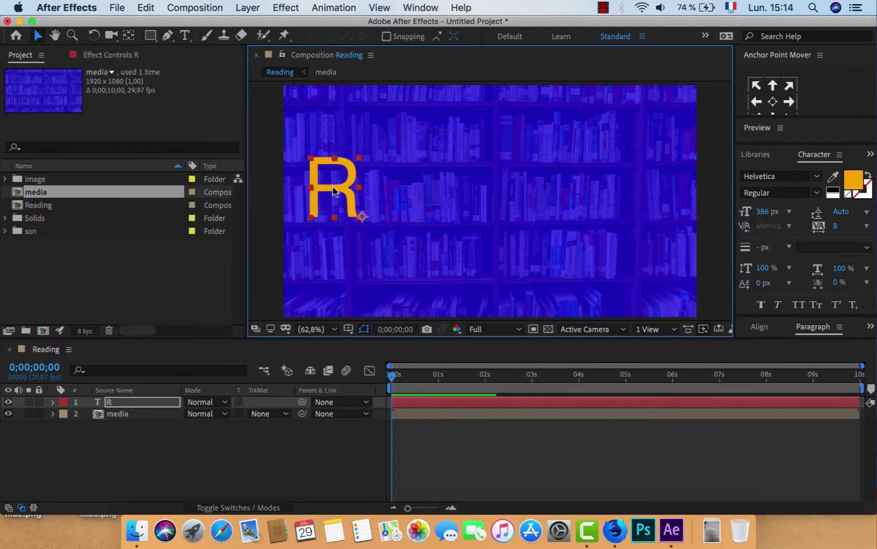
left_click(772, 102)
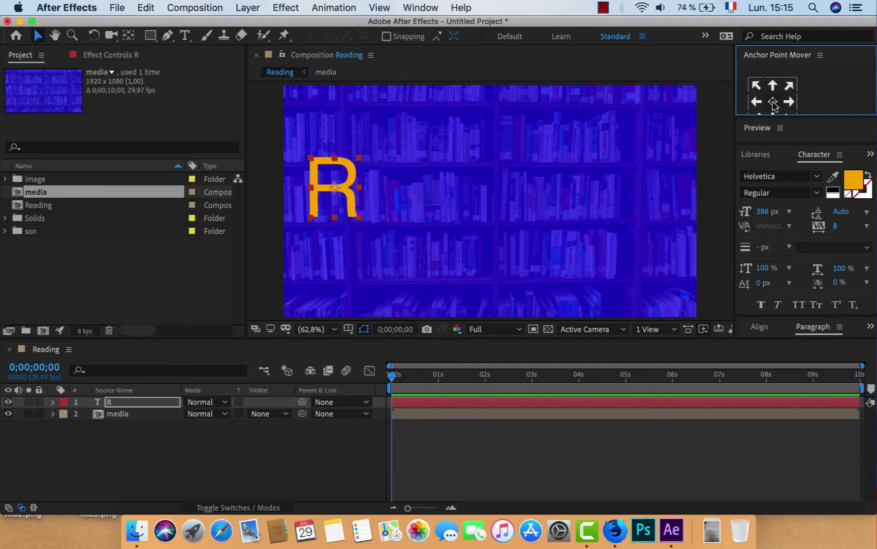
left_click_drag(359, 217, 405, 272)
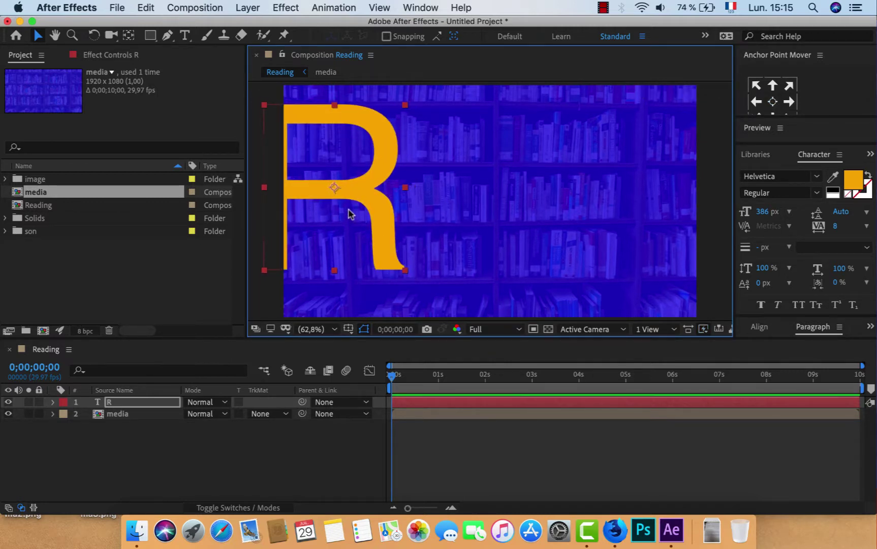
left_click_drag(334, 190, 377, 191)
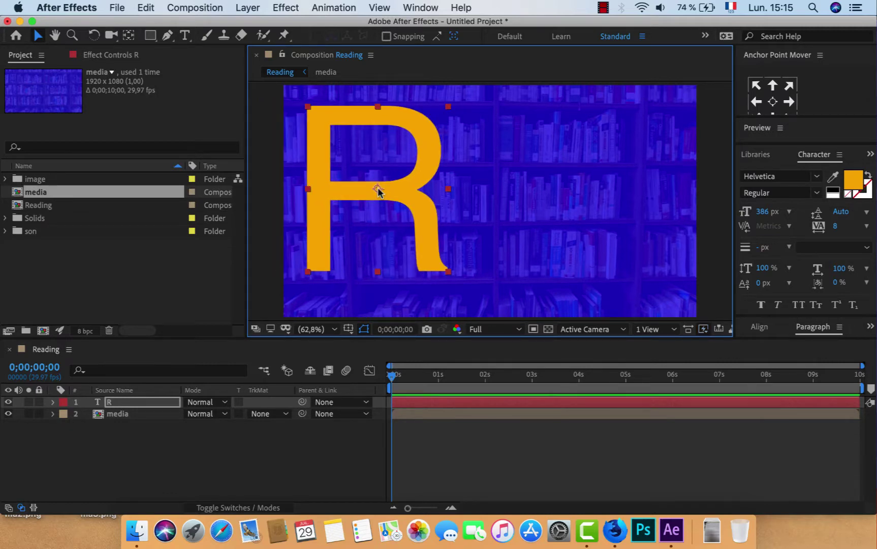
Switch the R to the Impact font and nudge it into its final position.
left_click(777, 175)
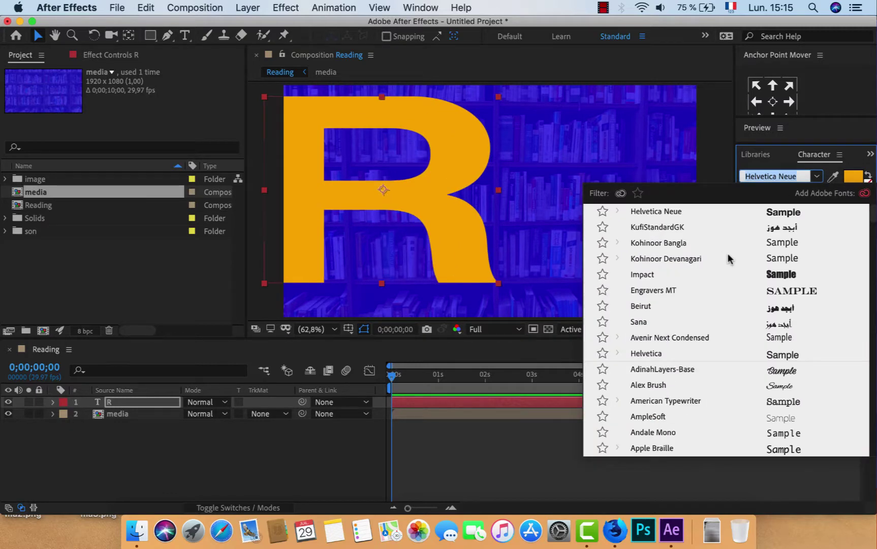
left_click(644, 275)
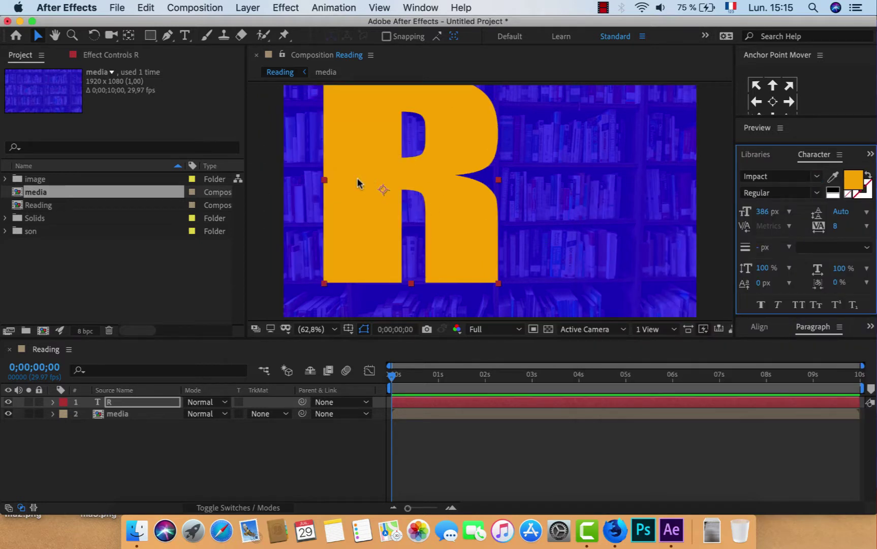
left_click_drag(357, 177, 358, 192)
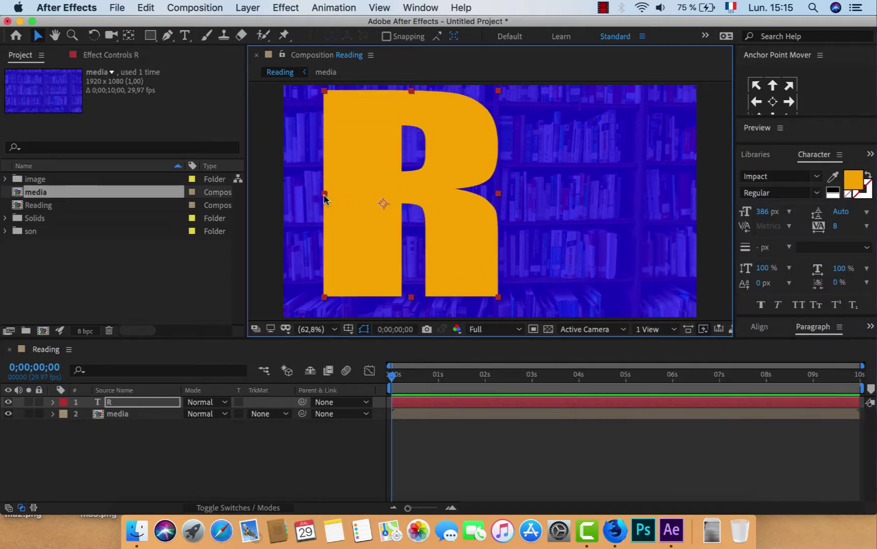
key("super+z")
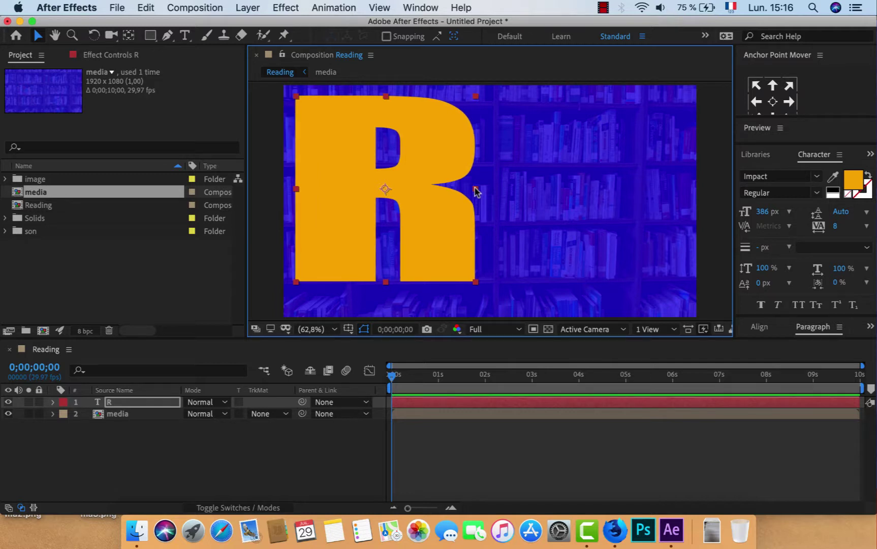
left_click_drag(385, 189, 392, 190)
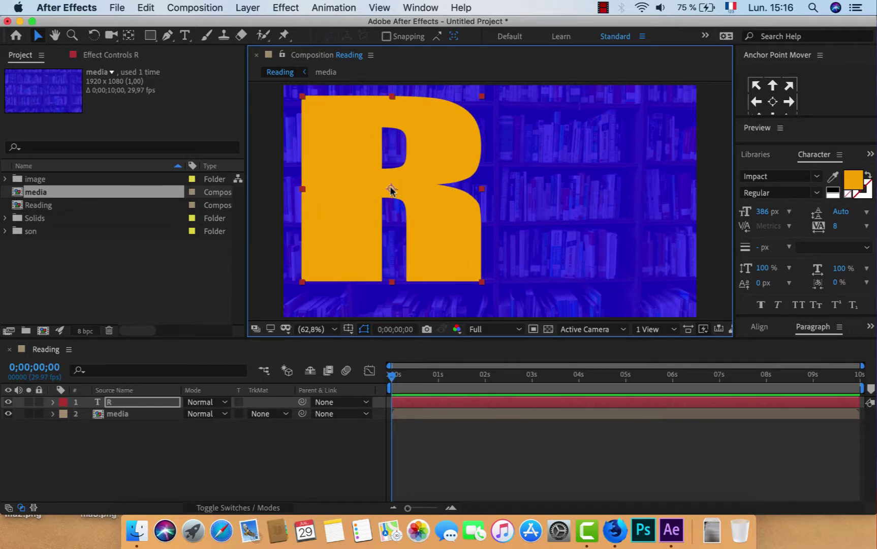
left_click(295, 457)
left_click(40, 181)
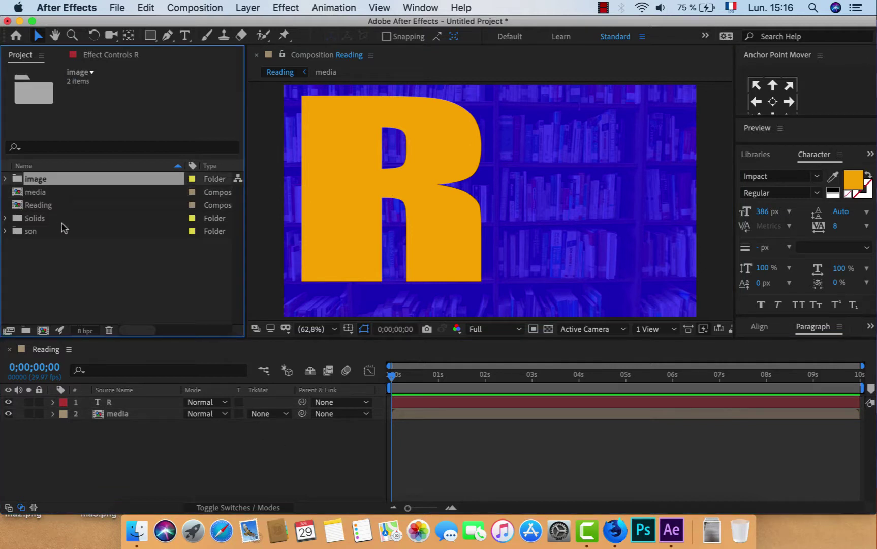
Place the garden photo under R as an Alpha Matte, positioned to show the girl.
left_click(5, 179)
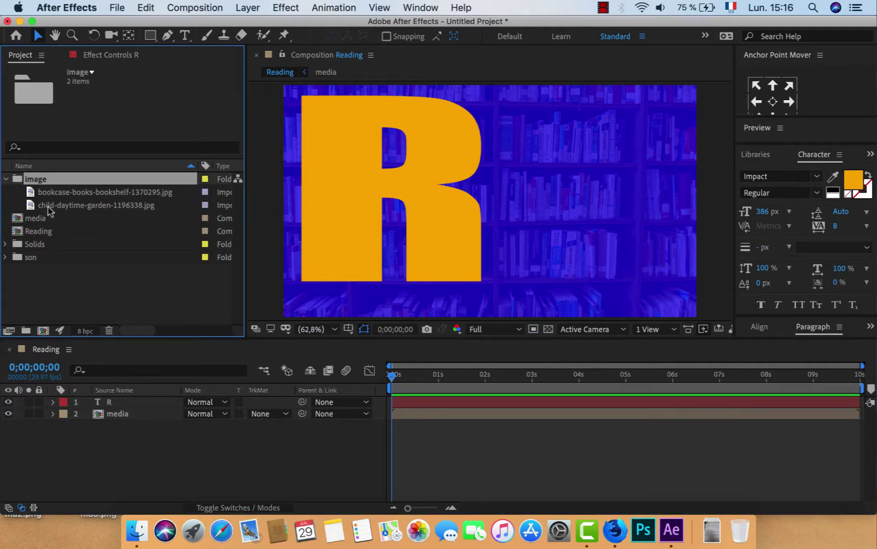
left_click_drag(56, 206, 109, 408)
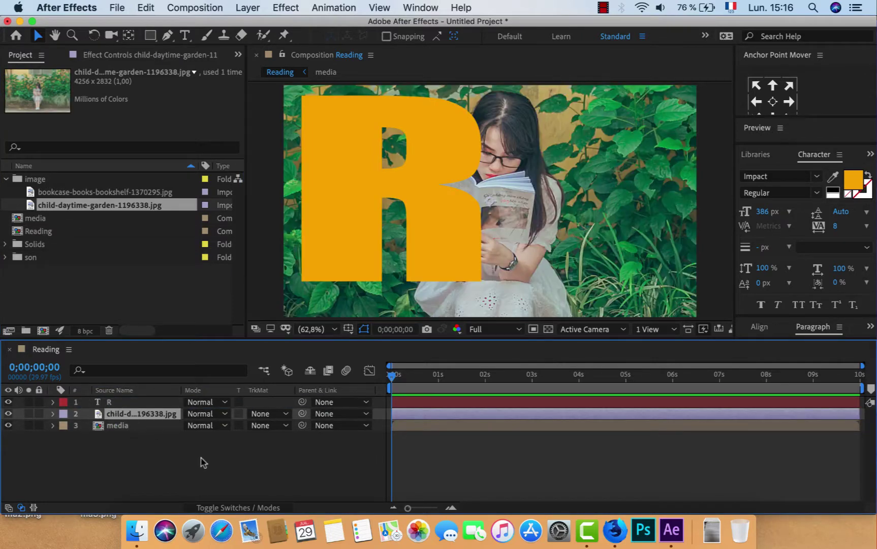
left_click(286, 414)
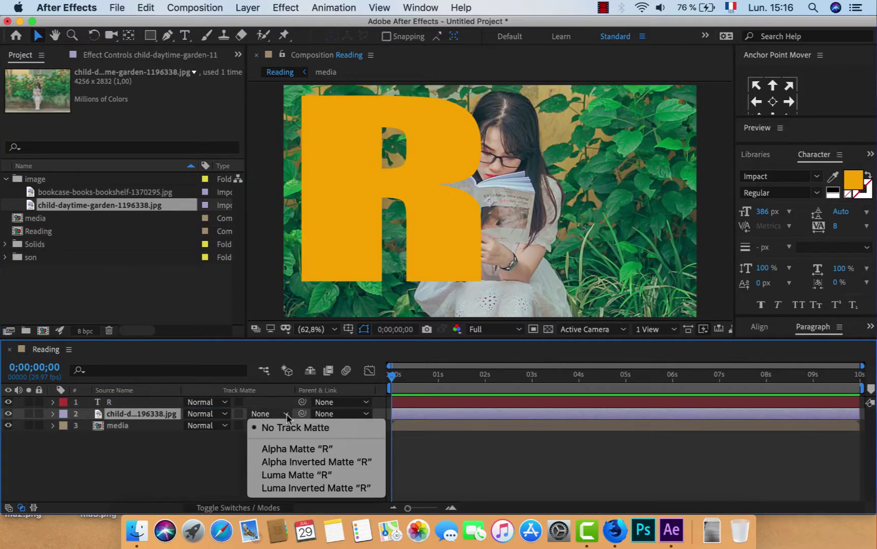
left_click(308, 450)
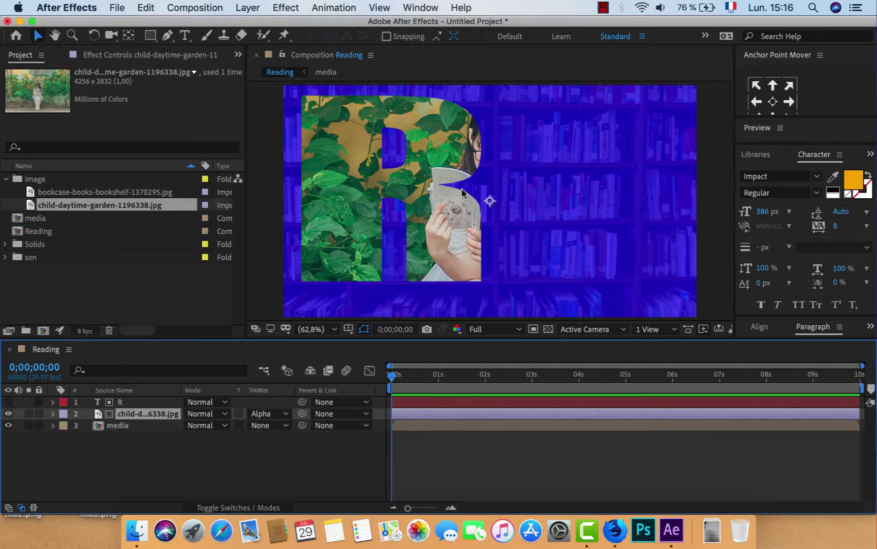
left_click_drag(491, 204, 359, 200)
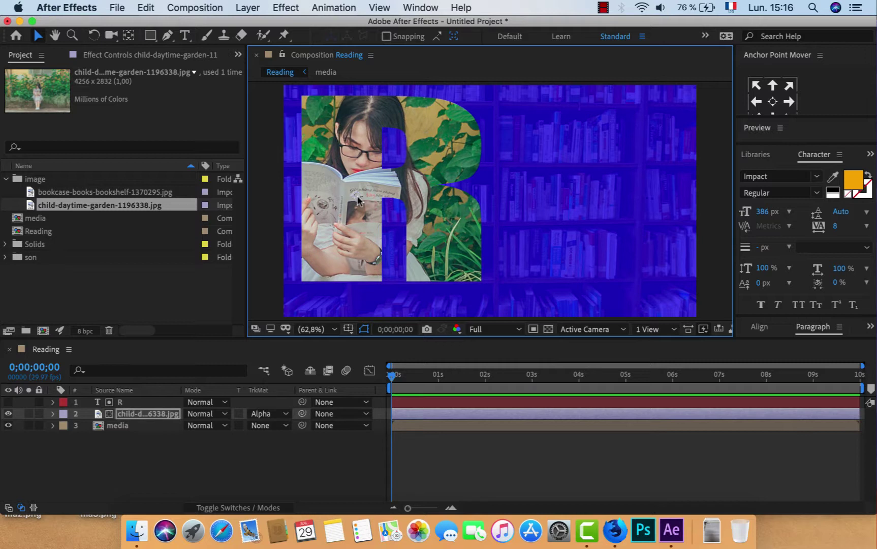
left_click_drag(357, 201, 349, 202)
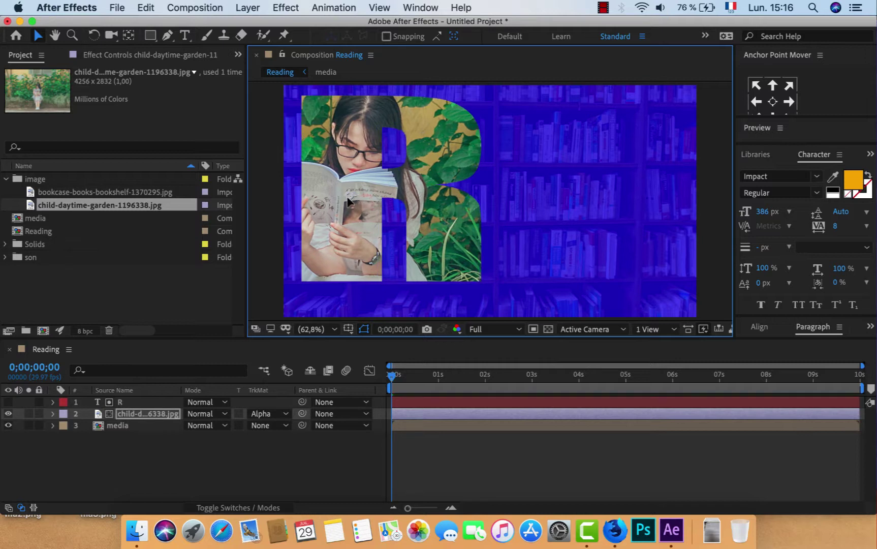
Keyframe the garden photo's Scale at 49% and open the media precomp.
left_click(145, 419)
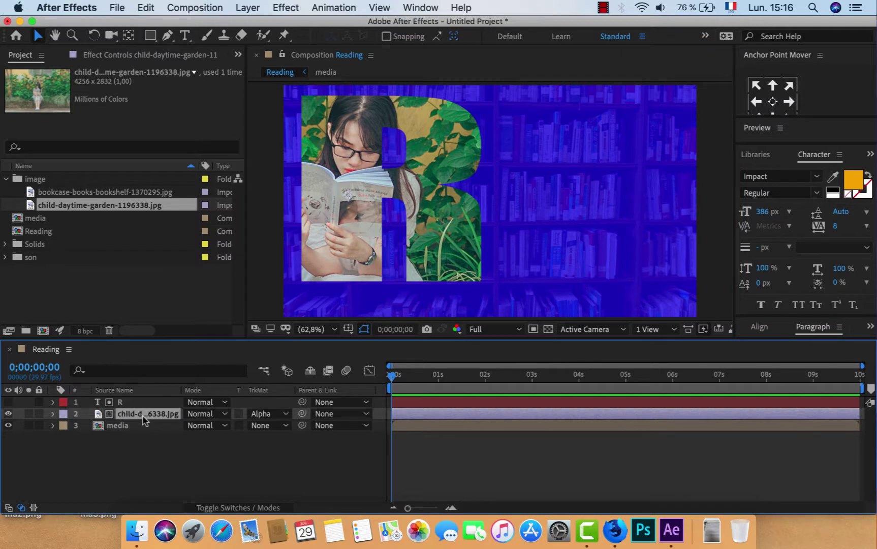
key("s")
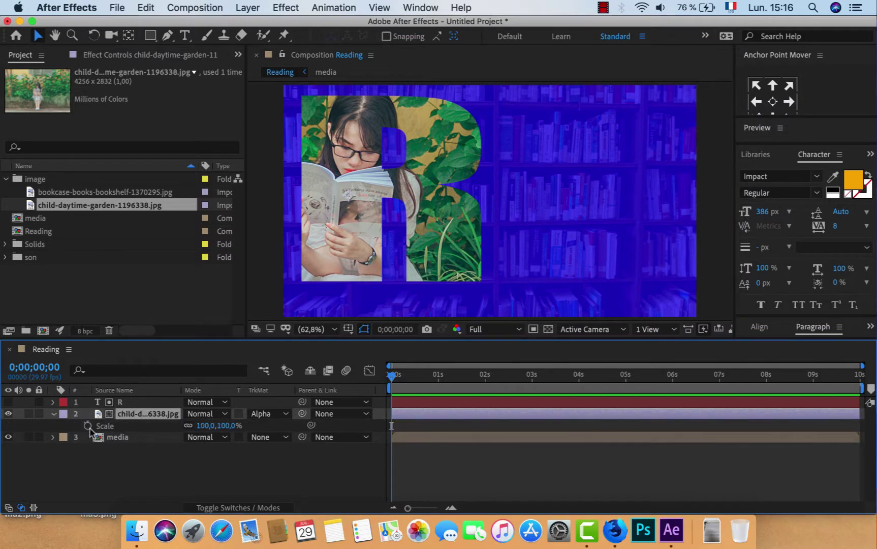
left_click(88, 425)
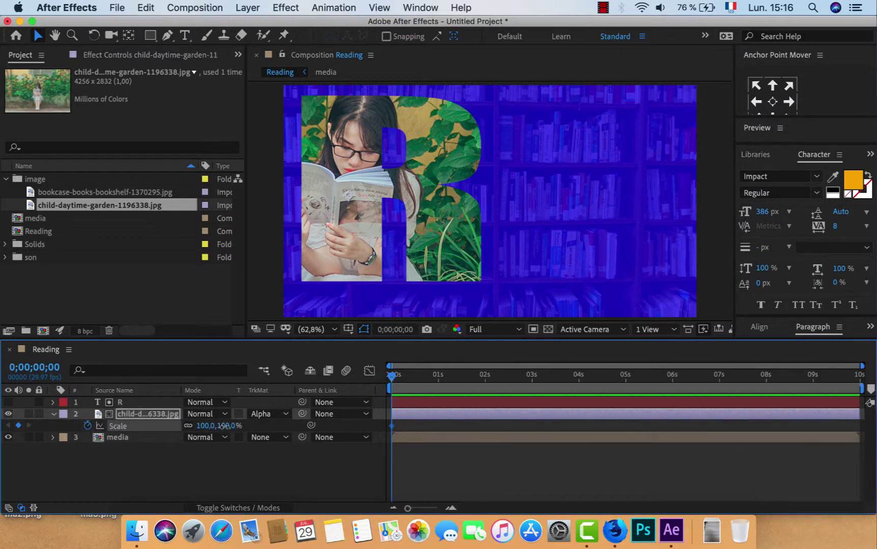
mouse_move(223, 425)
left_mouse_down()
mouse_move(211, 426)
mouse_move(338, 215)
mouse_move(348, 182)
left_mouse_up()
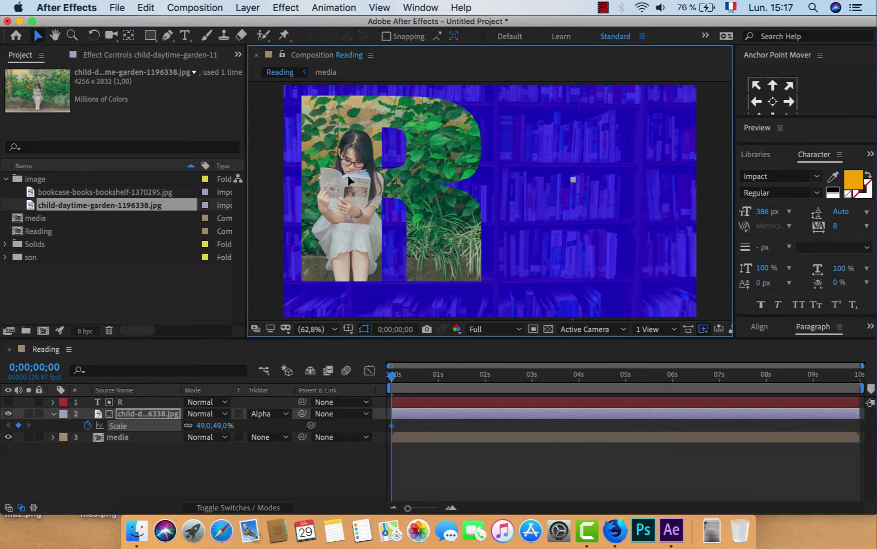
left_click(53, 414)
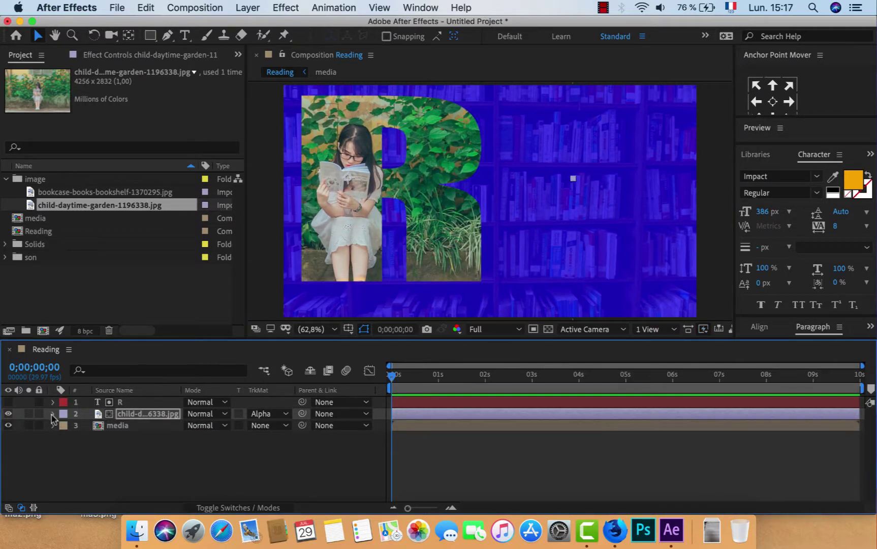
double_click(111, 427)
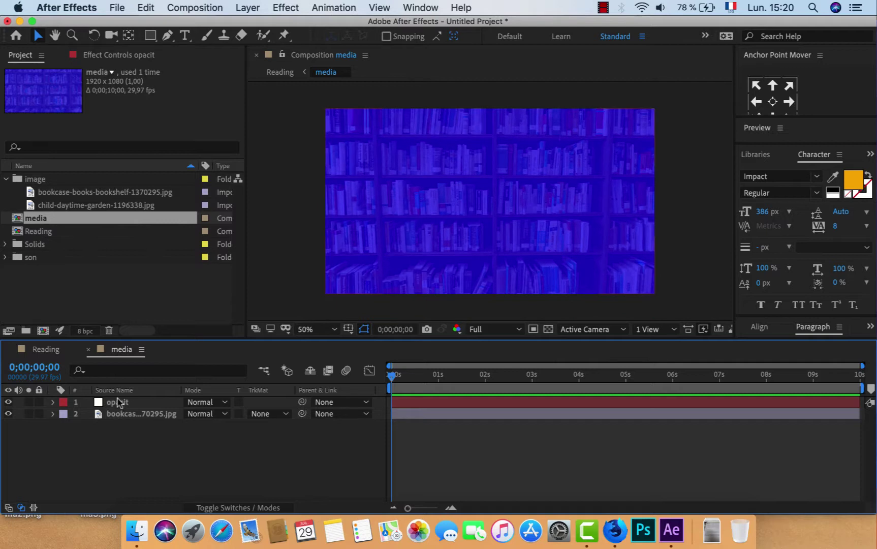
Set Position keyframes for the opacit and bookcase layers at 1;13.
left_click(117, 402)
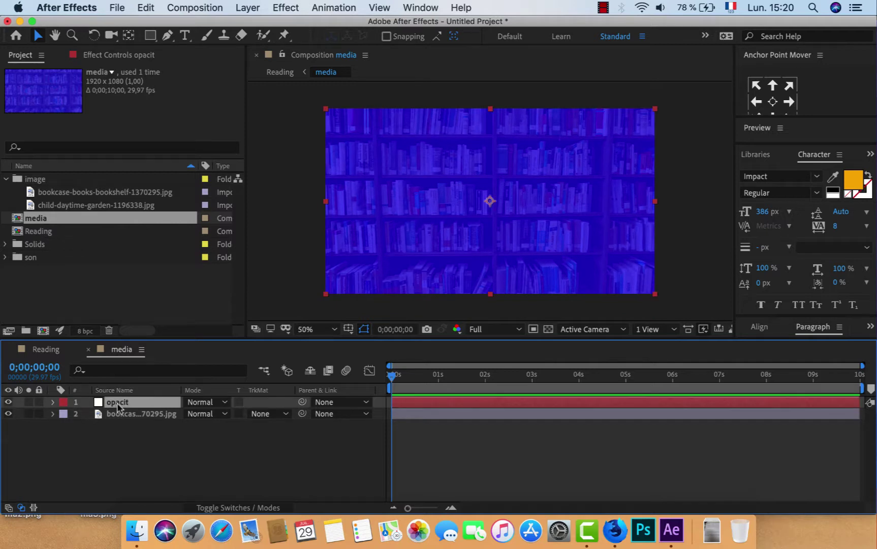
left_click(118, 414, "shift")
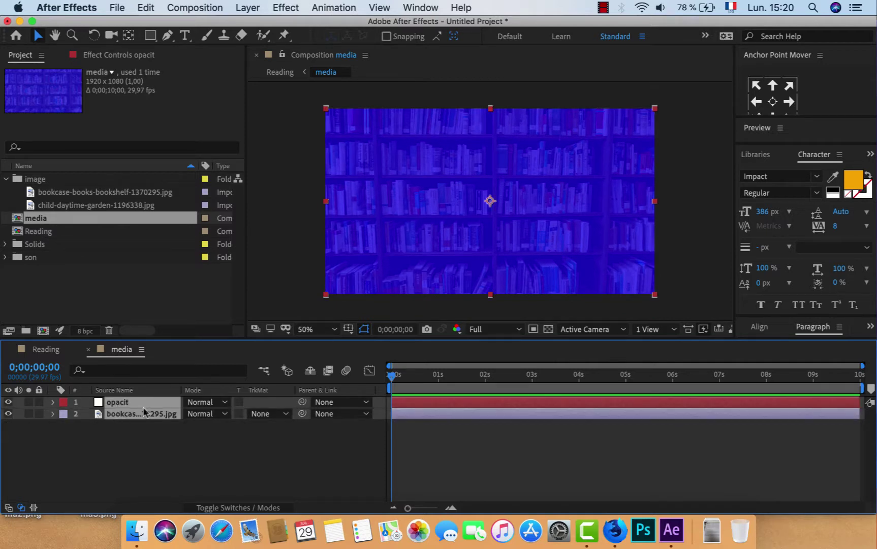
left_click_drag(391, 381, 460, 382)
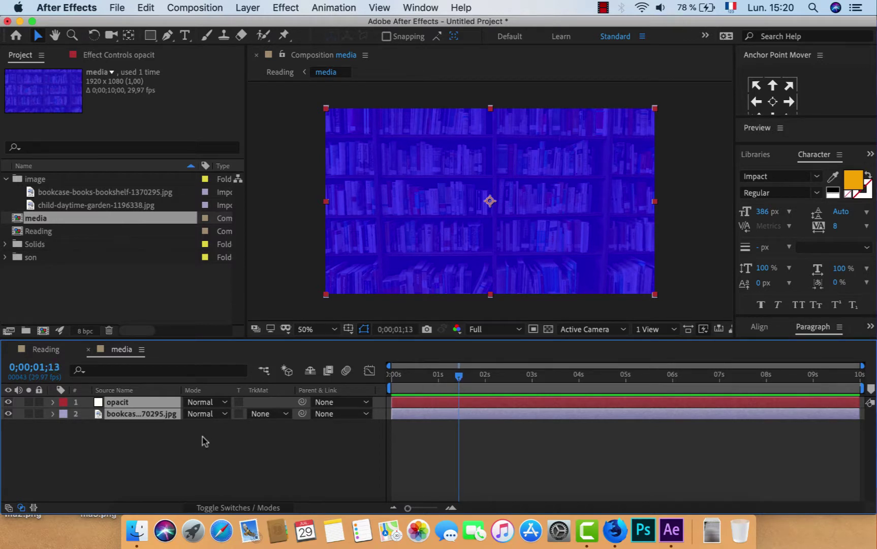
key("p")
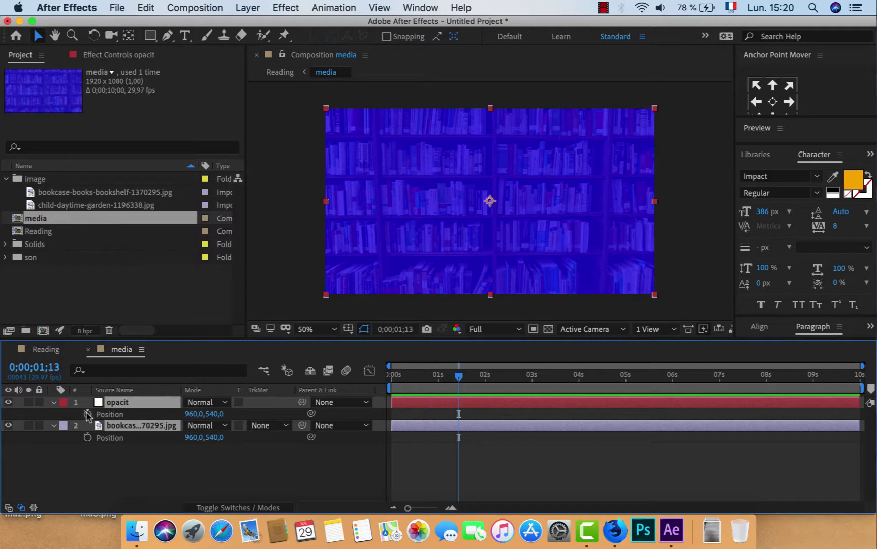
left_click(87, 413)
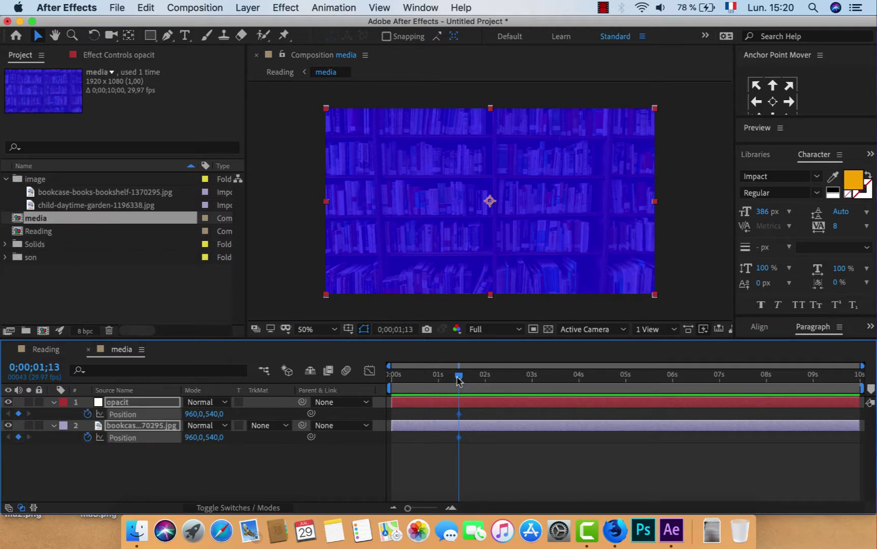
Start both layers below the frame at 0s, preview, and Easy Ease the keyframes.
left_click_drag(457, 377, 388, 380)
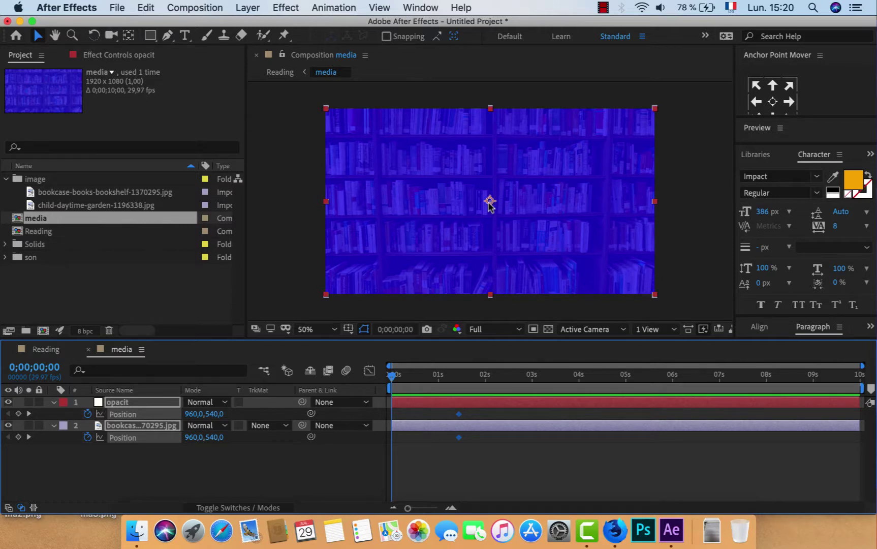
left_click(489, 202)
left_click_drag(489, 202, 483, 389)
key("space")
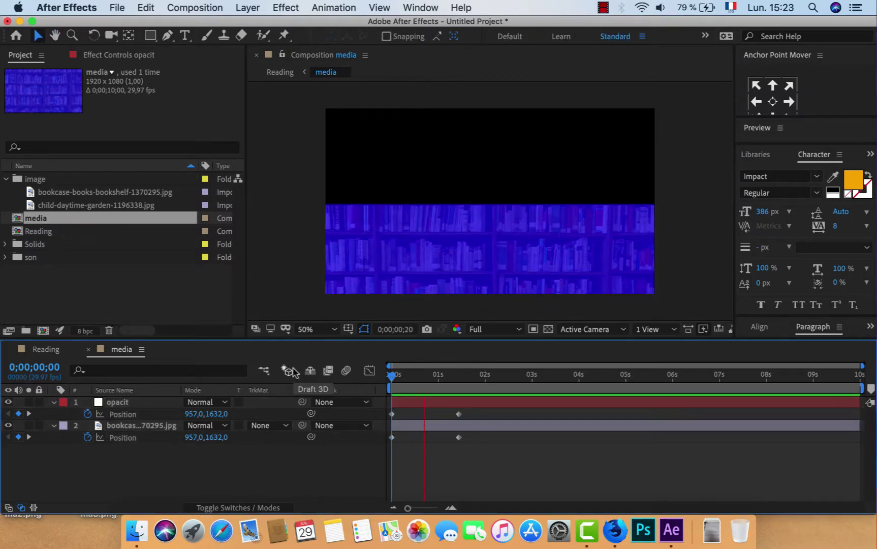
key("space")
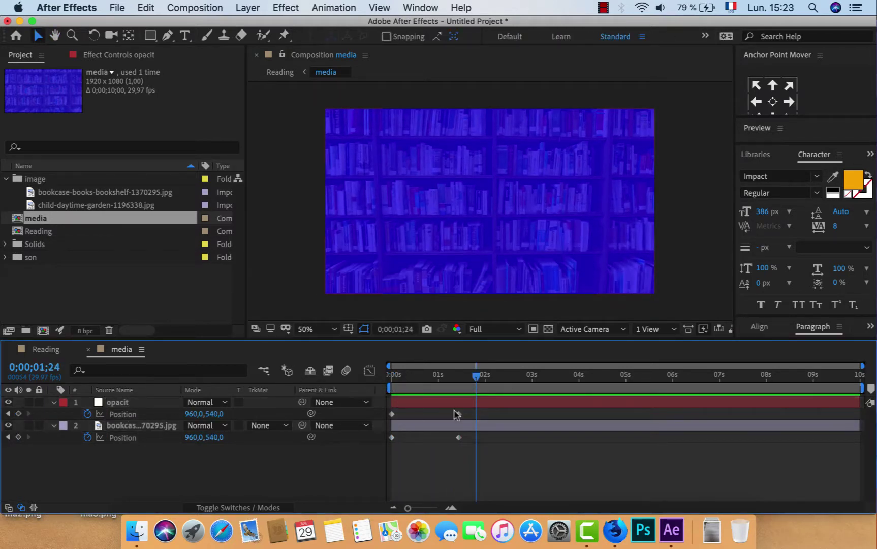
left_click_drag(467, 410, 382, 455)
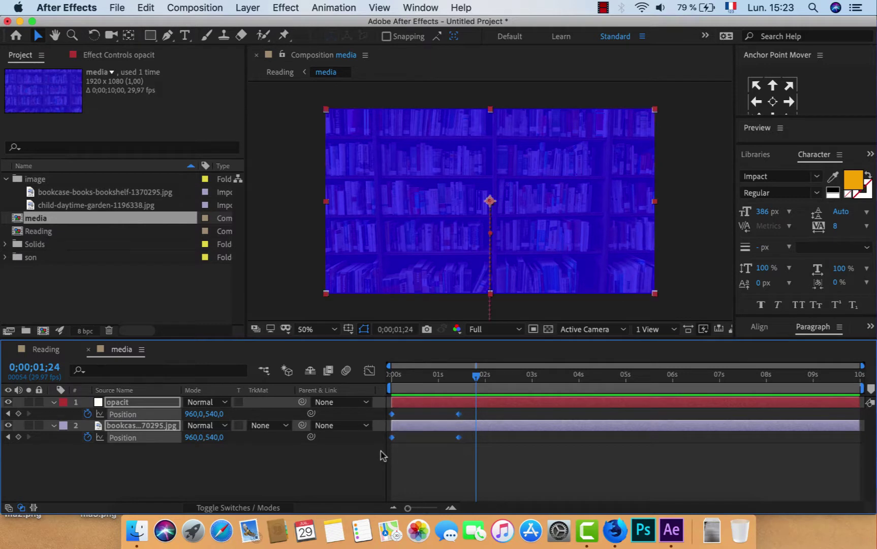
key("F9")
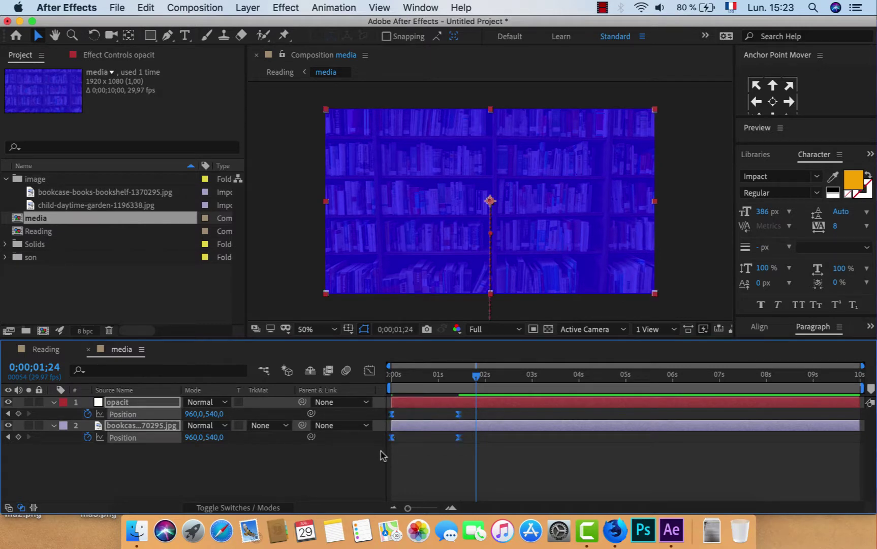
In the speed graph, reshape the first keyframe's influence for a fast start and slow settle.
left_click(370, 371)
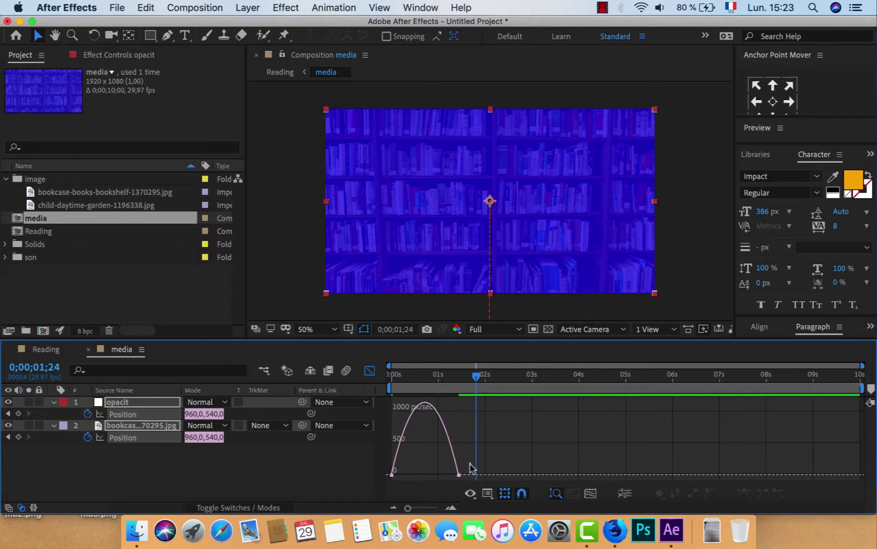
left_click_drag(470, 468, 378, 463)
left_click_drag(447, 470, 414, 473)
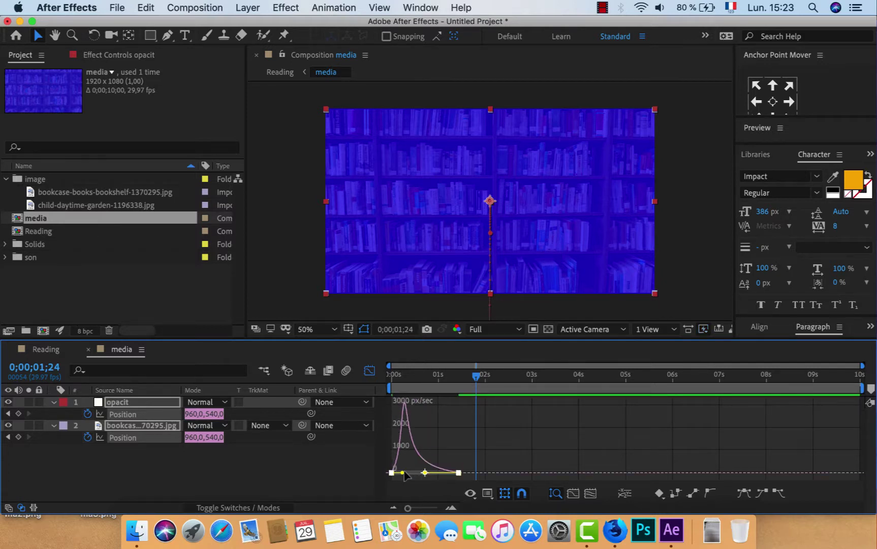
left_click_drag(399, 473, 398, 470)
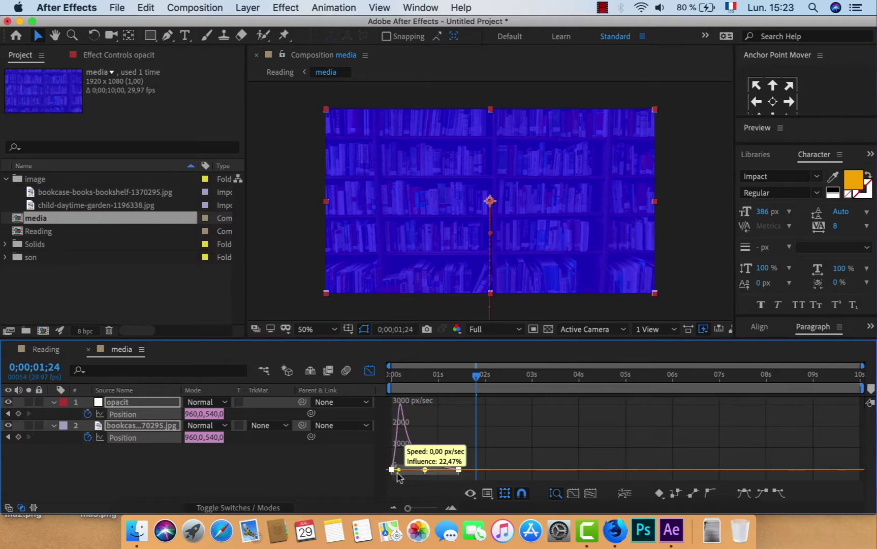
Preview the slide-up, slightly tweak the first keyframe's influence, and preview again.
left_click_drag(476, 376, 391, 376)
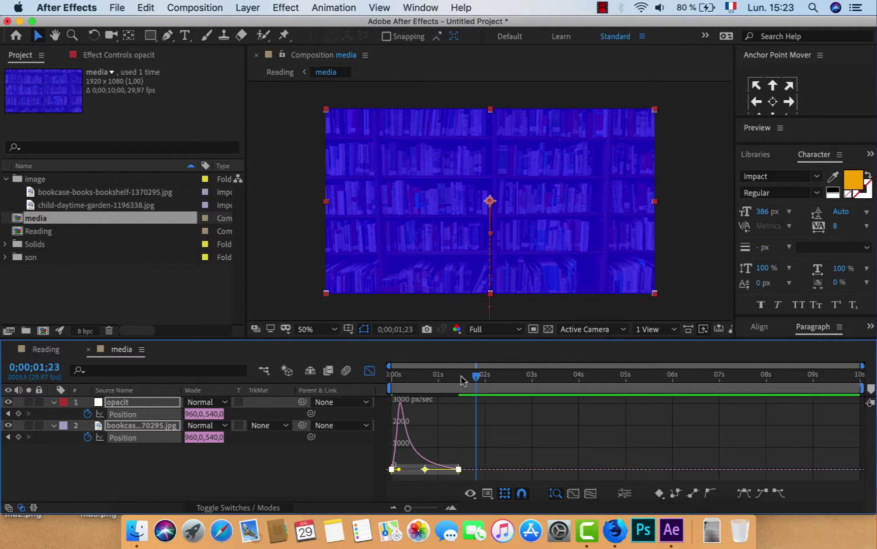
key("space")
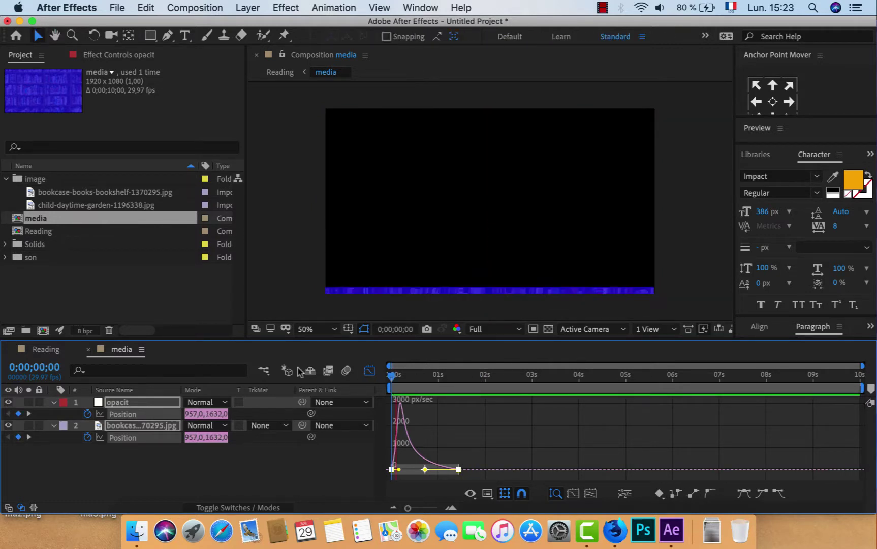
key("space")
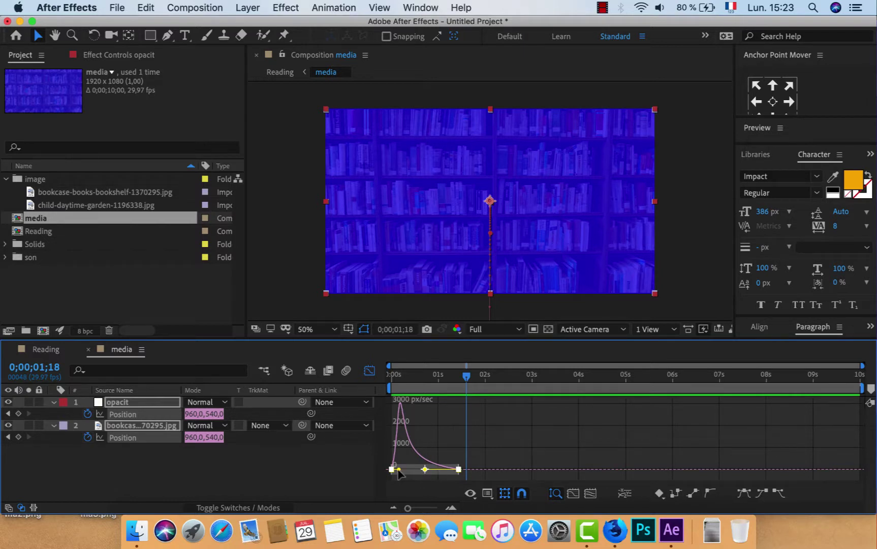
left_click_drag(399, 470, 402, 468)
key("Home")
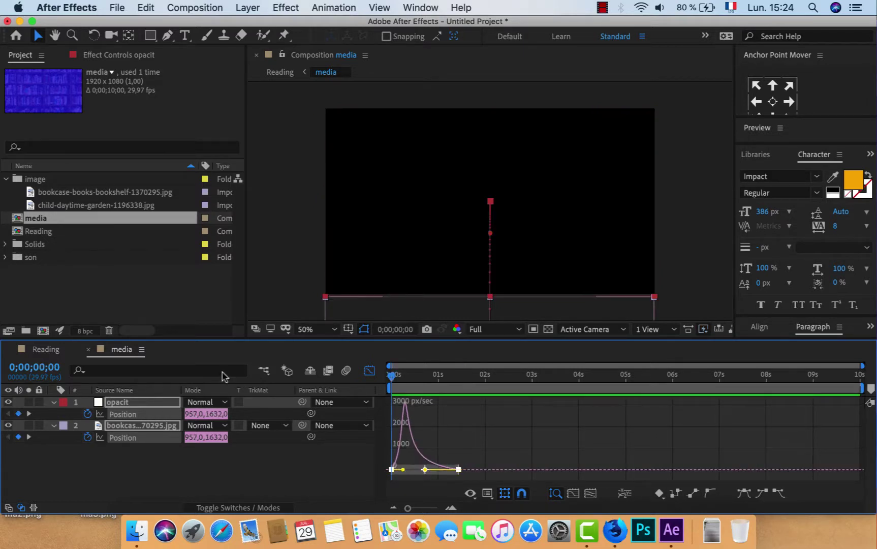
key("space")
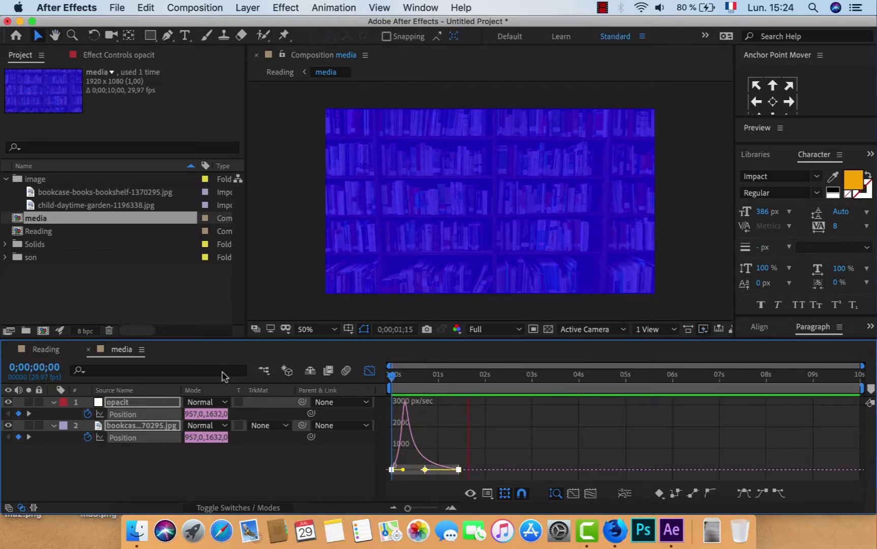
In the Reading comp, keyframe the garden photo's Position at 2;01 with x at -1044,1, off-screen left.
key("shift+F3")
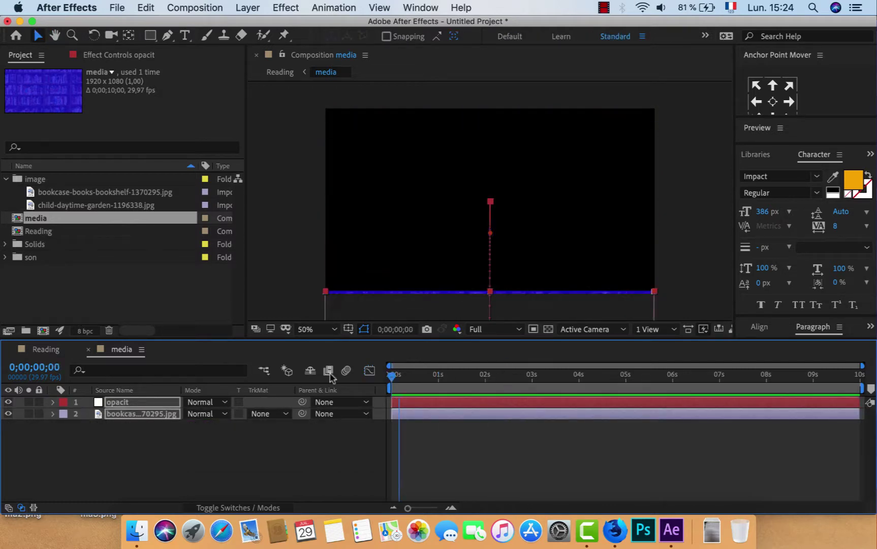
left_click(86, 350)
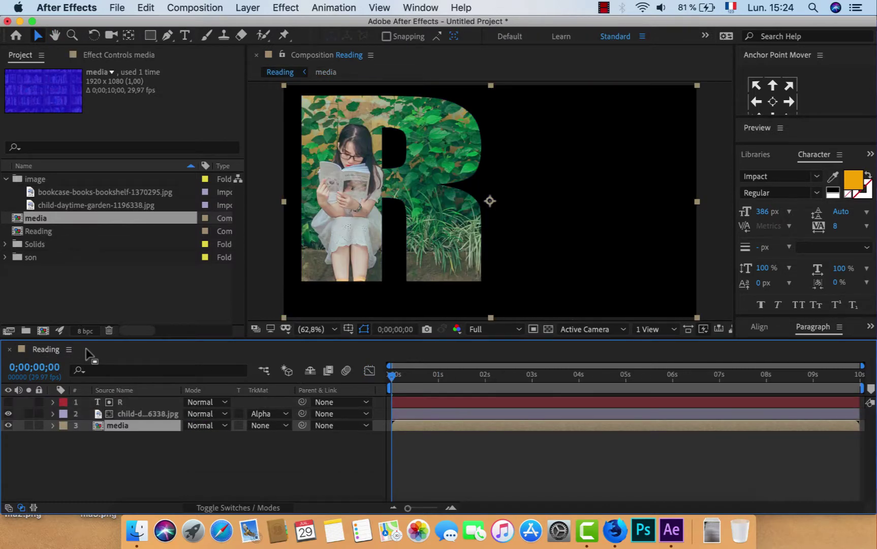
mouse_move(394, 375)
left_mouse_down()
mouse_move(511, 386)
mouse_move(485, 376)
left_mouse_up()
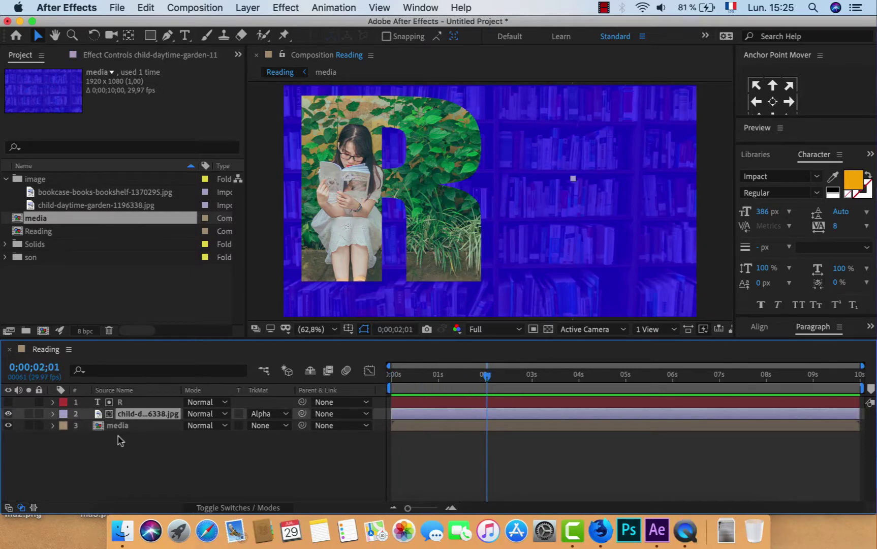
key("p")
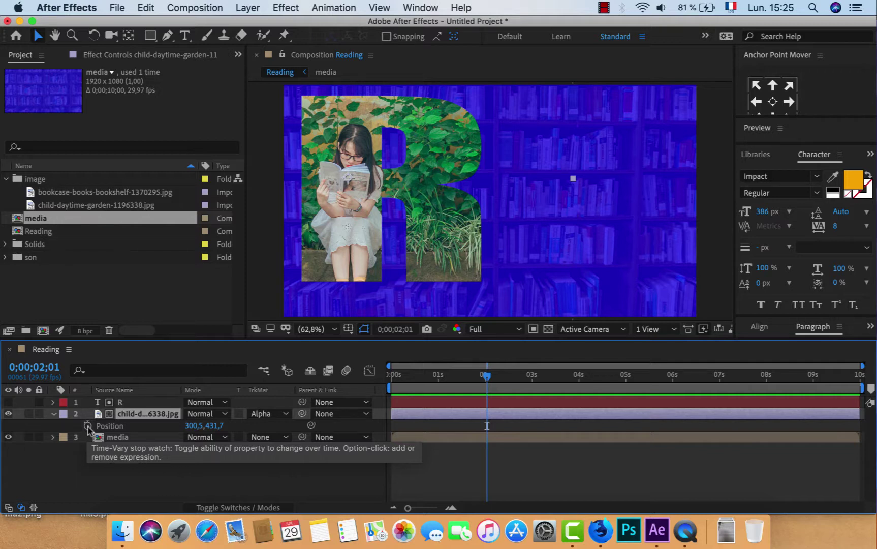
left_click(87, 426)
left_click_drag(333, 188, 121, 191)
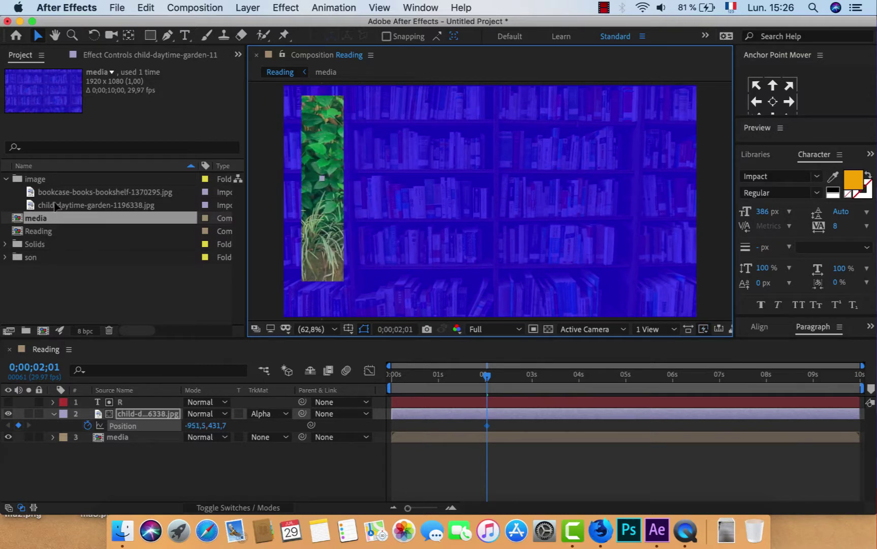
left_click_drag(121, 190, 52, 203)
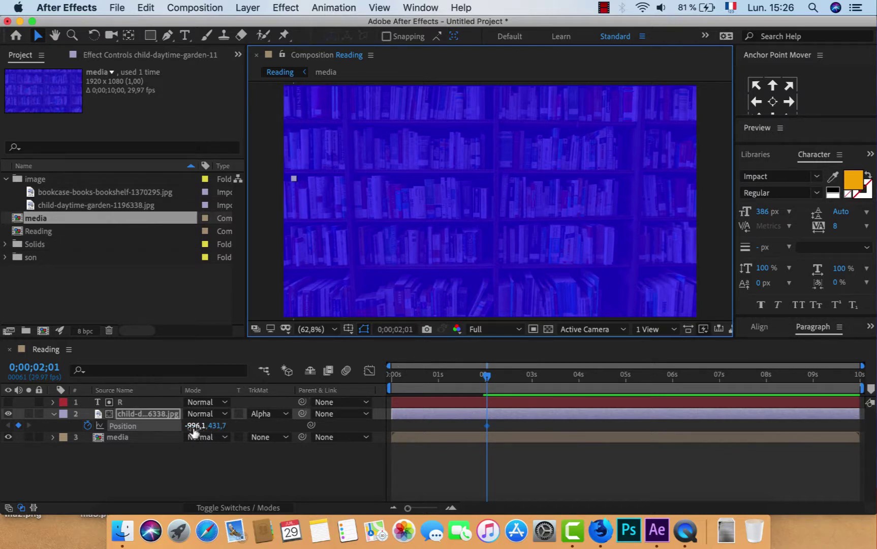
left_click_drag(193, 431, 161, 432)
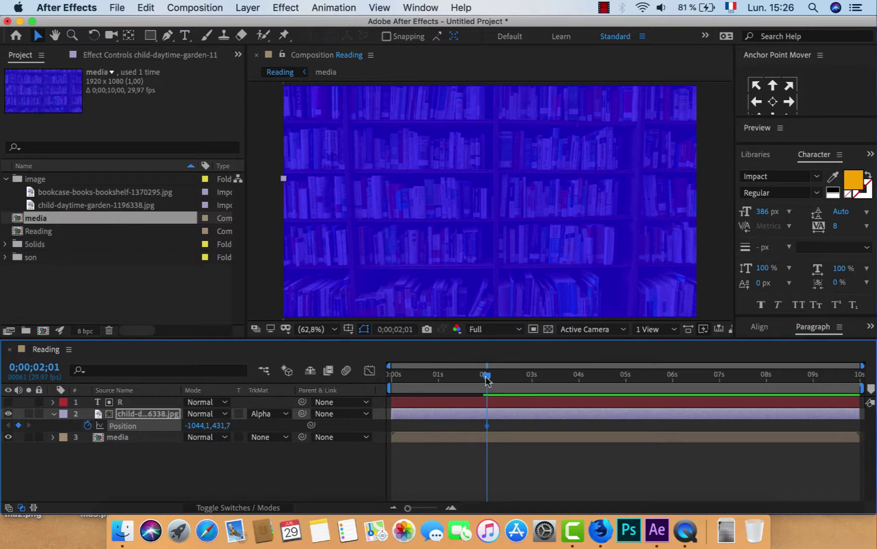
At 3;00 bring the photo back to x 292,9 inside the R and preview the slide-in.
left_click_drag(485, 379, 532, 382)
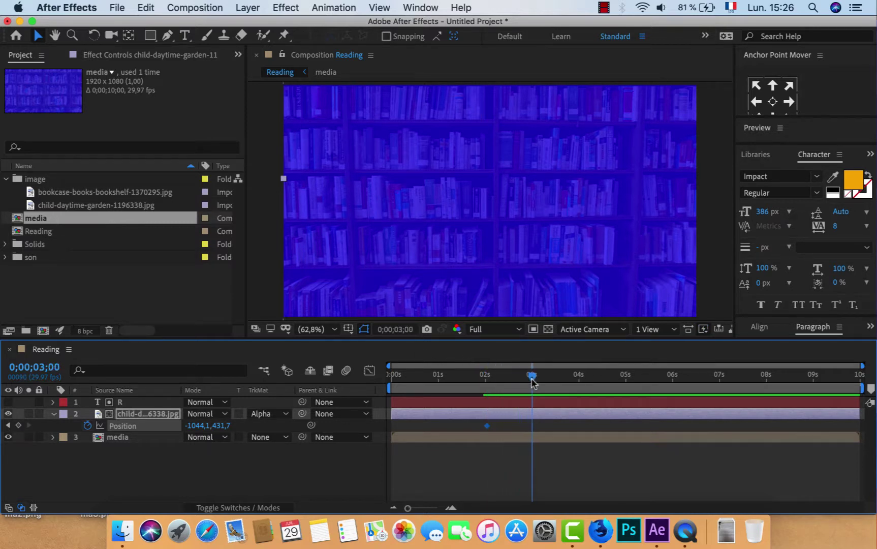
left_click_drag(203, 425, 394, 432)
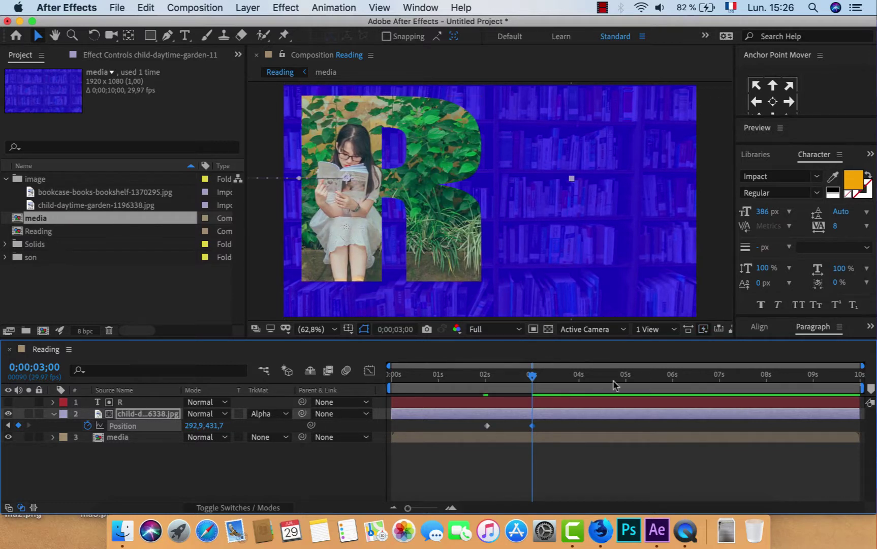
left_click_drag(531, 379, 356, 380)
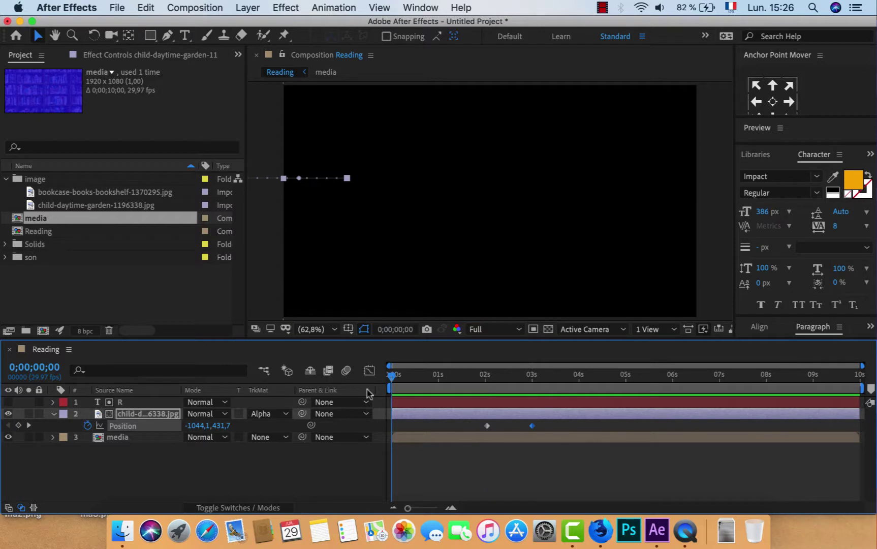
key("space")
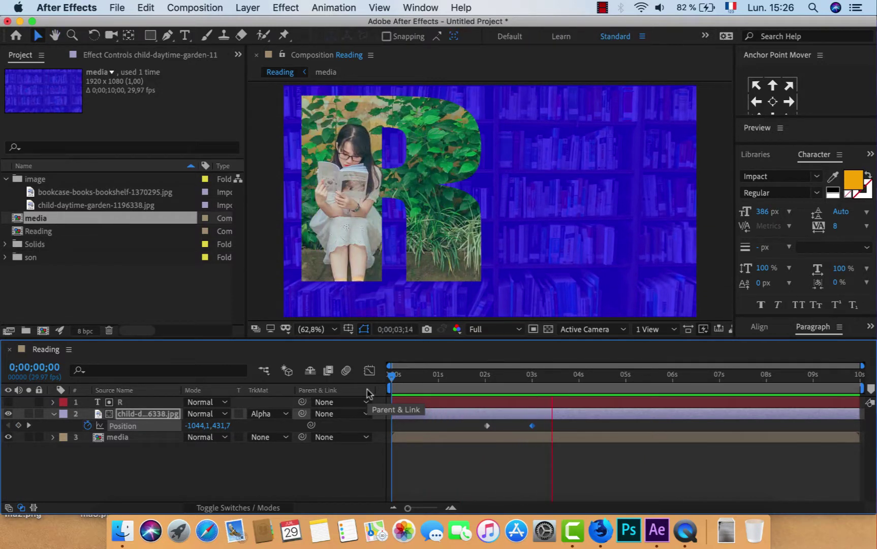
key("space")
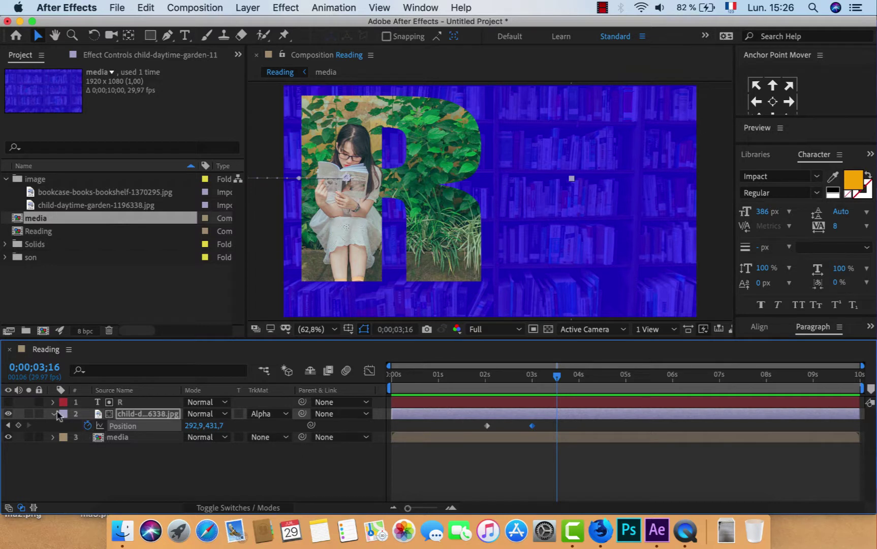
left_click_drag(545, 422, 474, 433)
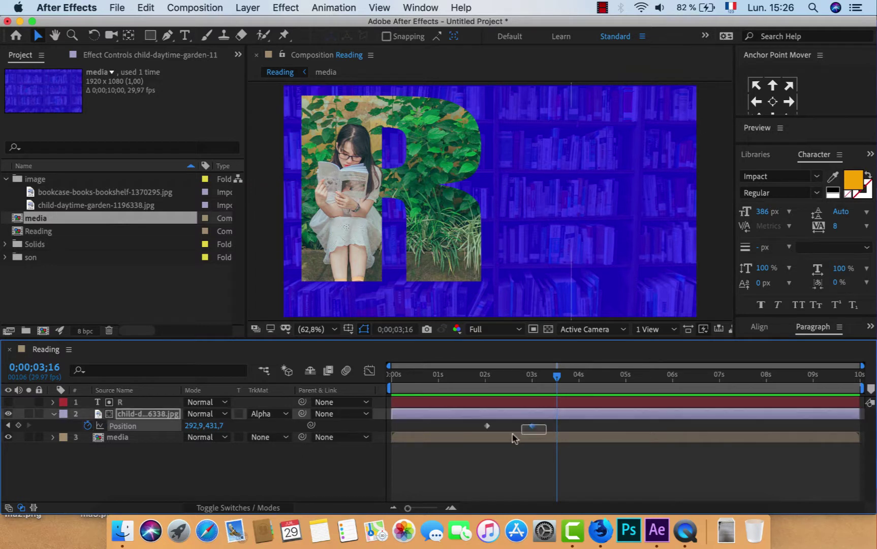
Apply Easy Ease to both of the photo's Position keyframes.
right_click(486, 426)
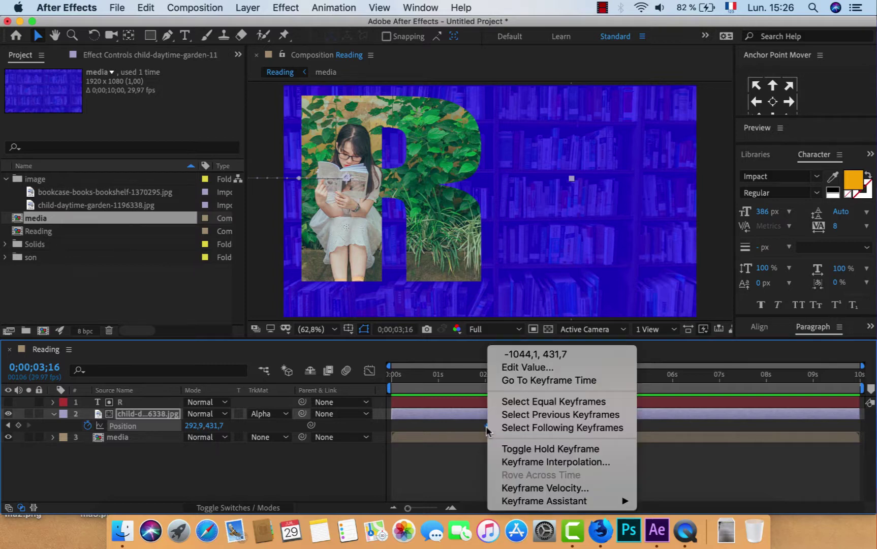
mouse_move(540, 508)
left_click(671, 422)
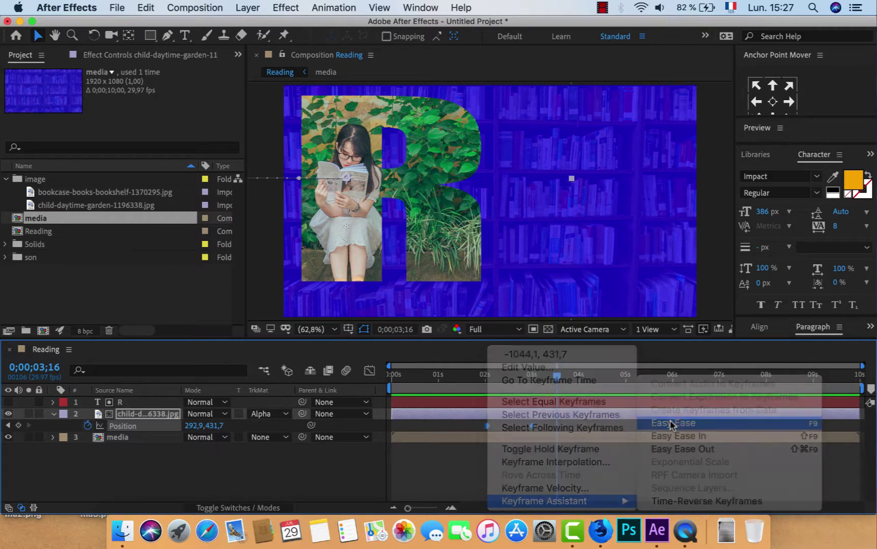
In the speed graph, lengthen the end keyframe's influence so the photo decelerates into place.
left_click(368, 373)
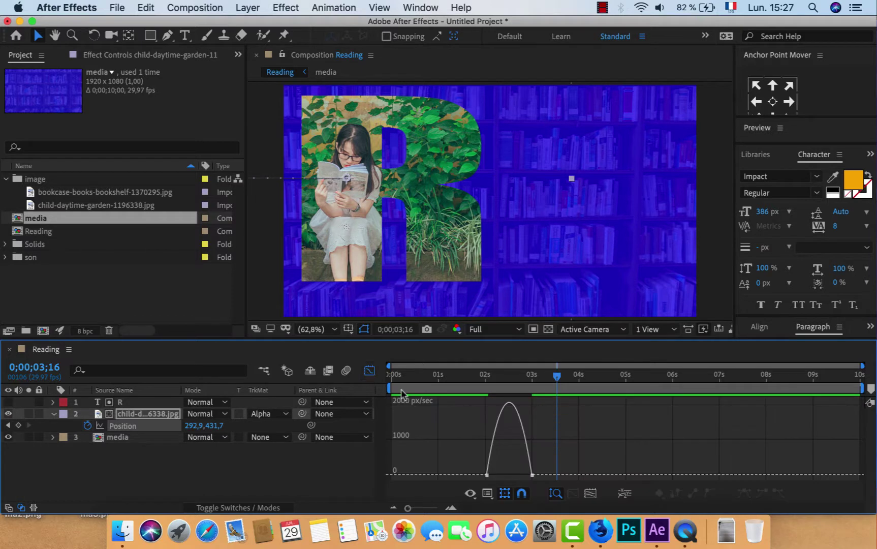
left_click(532, 474)
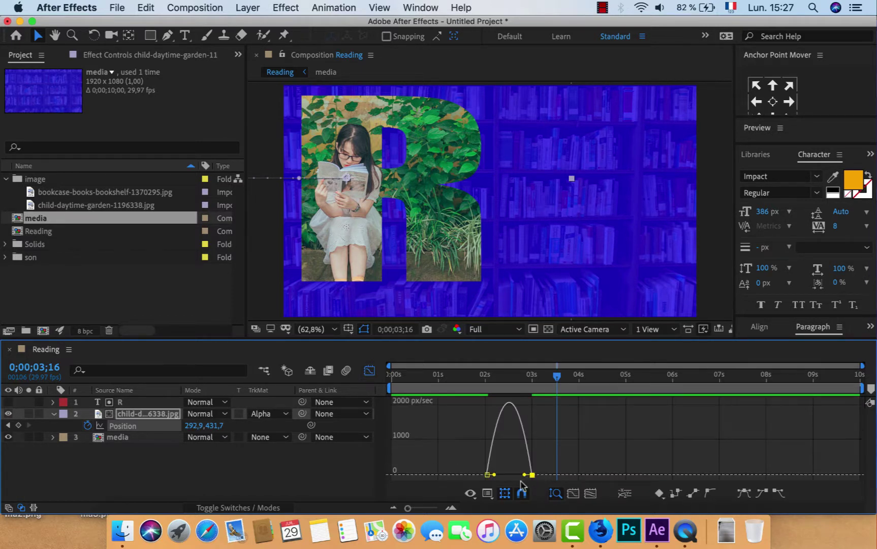
left_click_drag(523, 475, 507, 473)
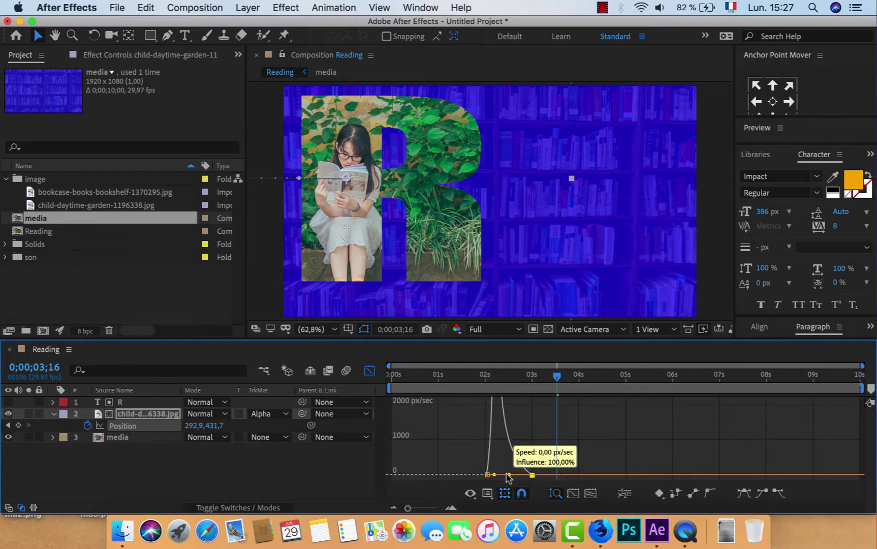
left_click(441, 376)
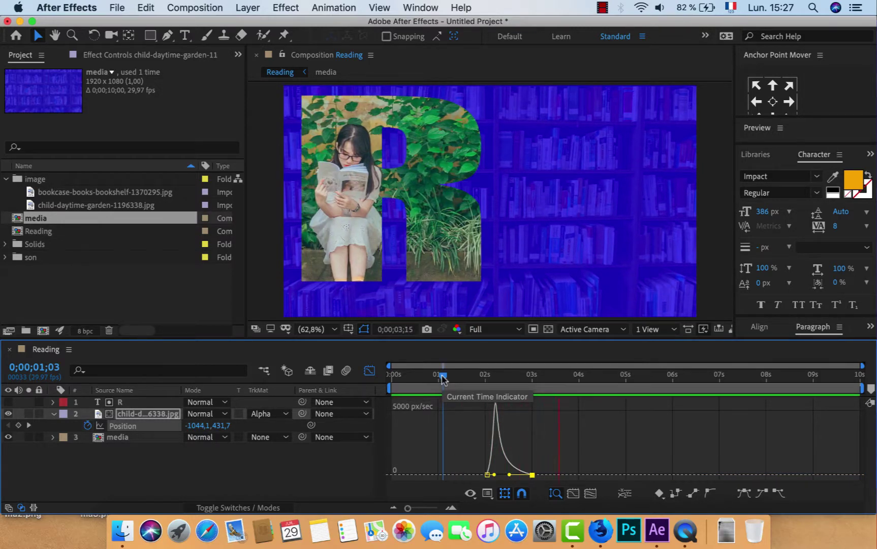
key("space")
left_click_drag(544, 376, 472, 379)
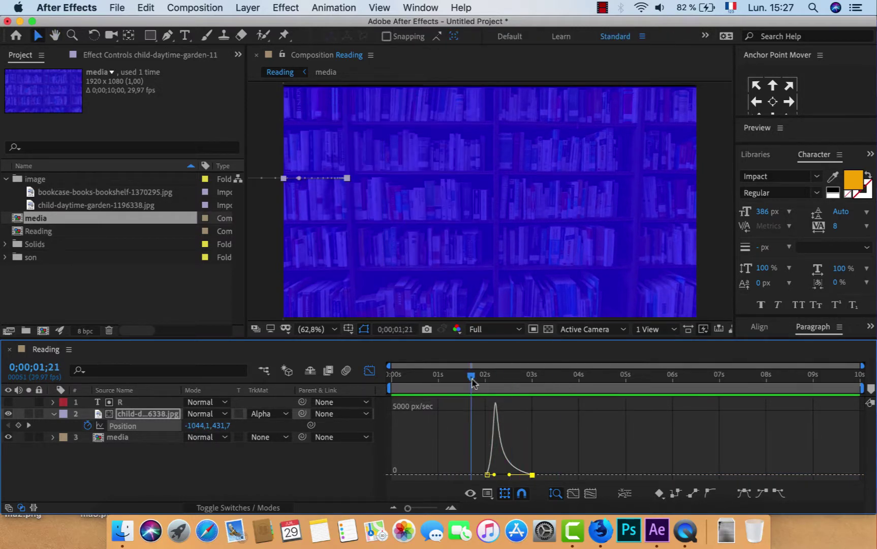
left_click(368, 375)
left_click(122, 404)
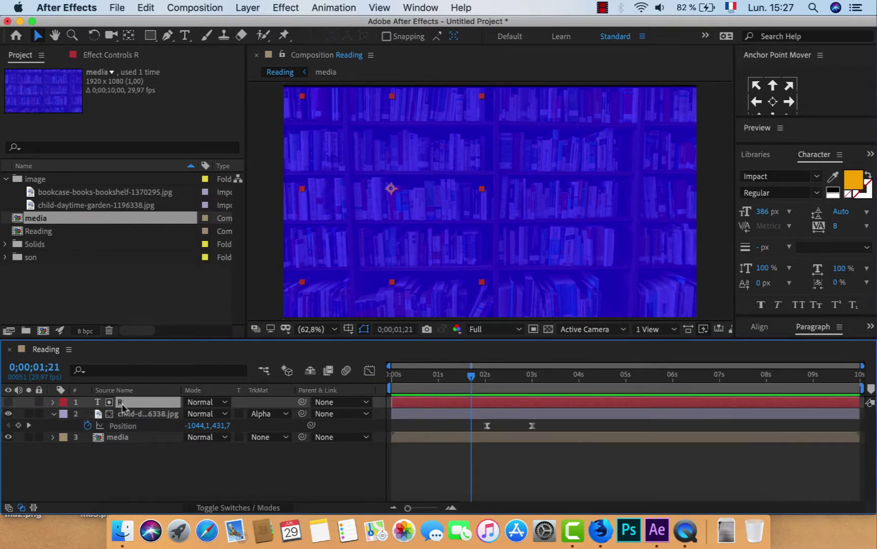
At 0;00;03;18 duplicate the R, convert R 2 to R 2 Outlines shapes, and delete the R 2 text.
left_click(560, 377)
key("super+d")
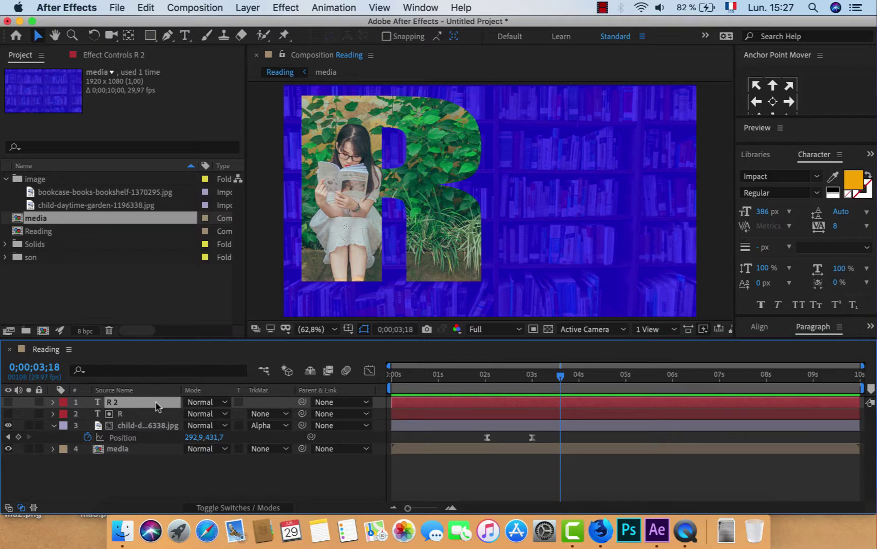
right_click(156, 404)
mouse_move(198, 420)
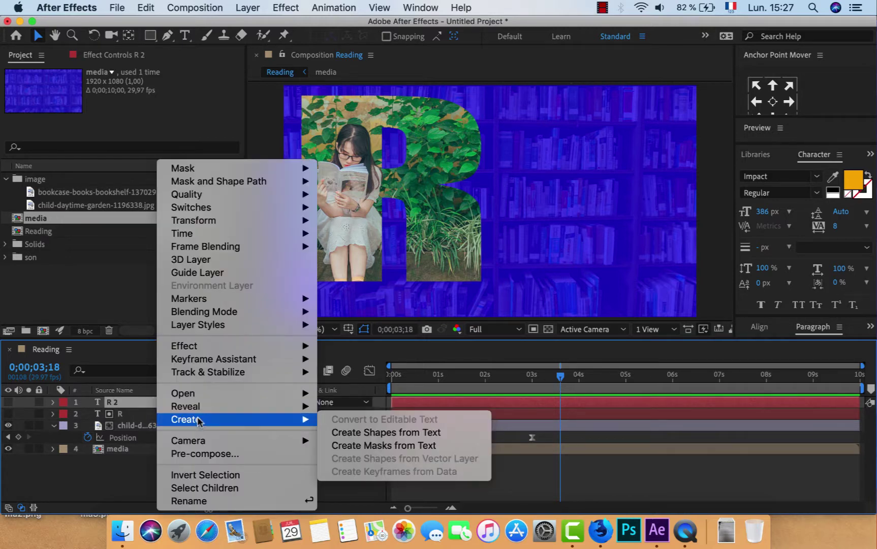
left_click(397, 435)
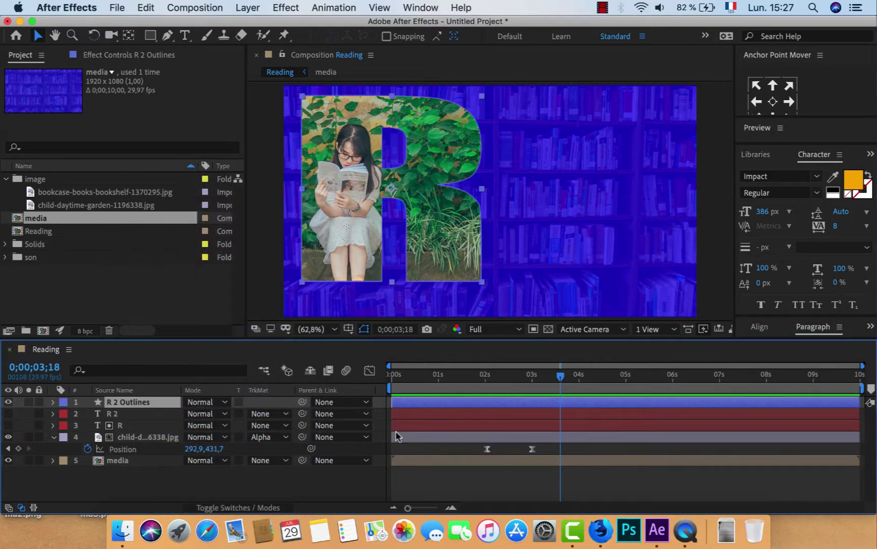
left_click(118, 414)
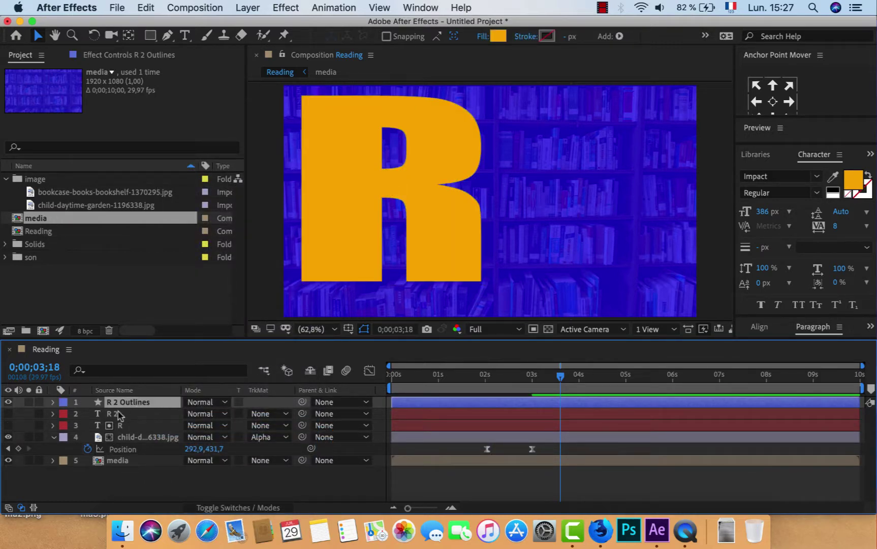
key("Delete")
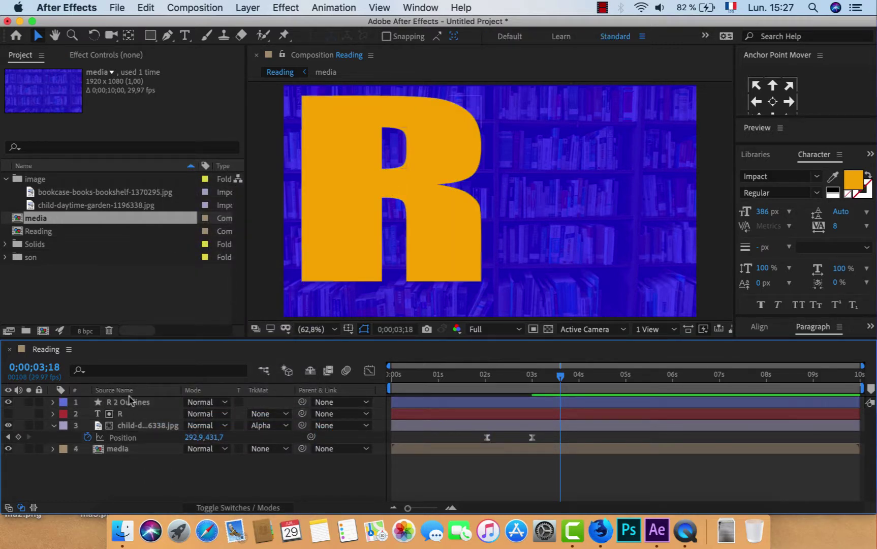
left_click(129, 404)
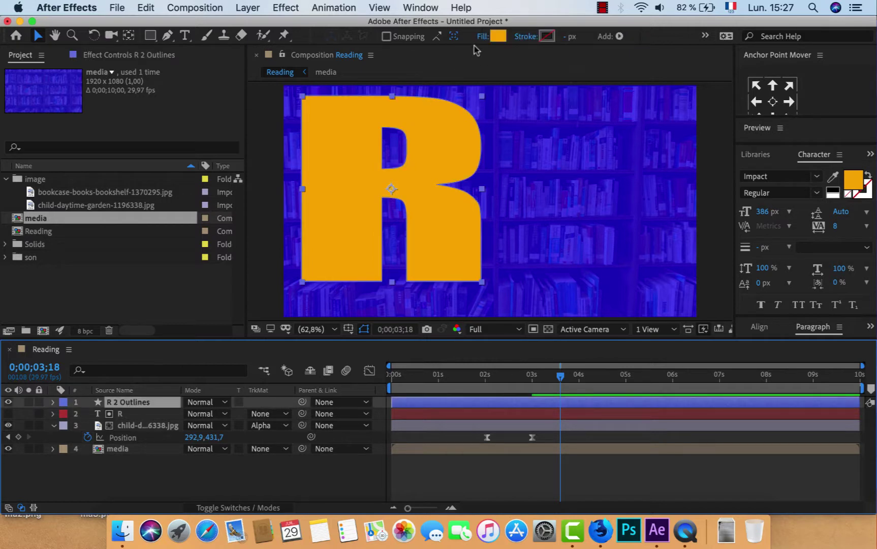
Set the R 2 Outlines shape's fill to None.
left_click(480, 39)
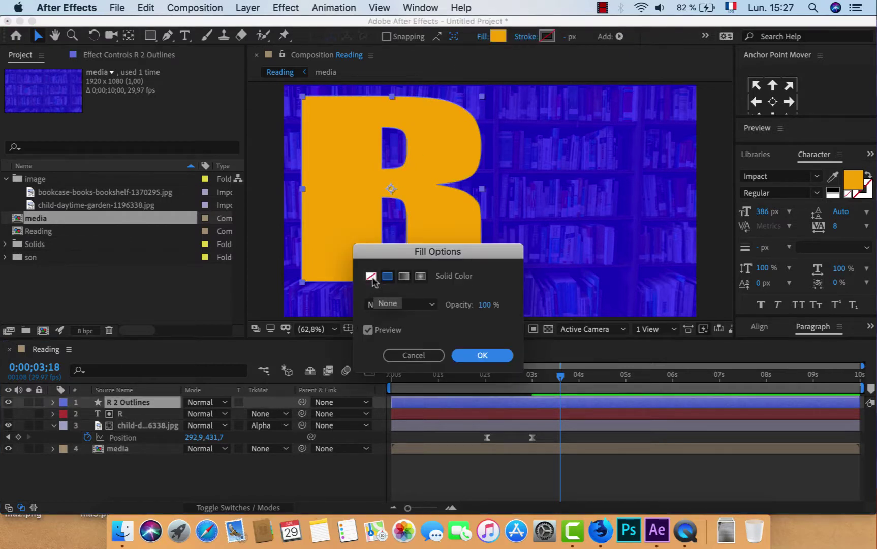
left_click(372, 277)
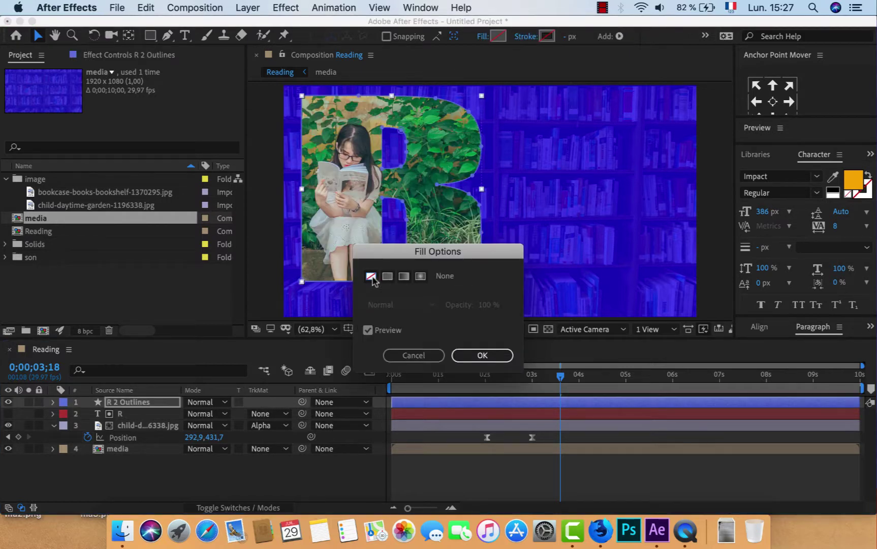
left_click(482, 355)
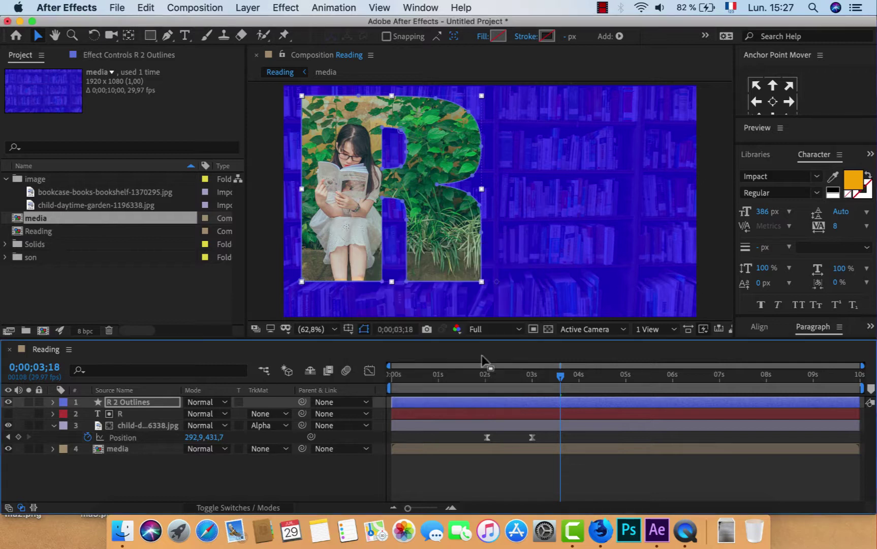
Give the R shape a solid near-white stroke 3 px wide.
left_click(526, 37)
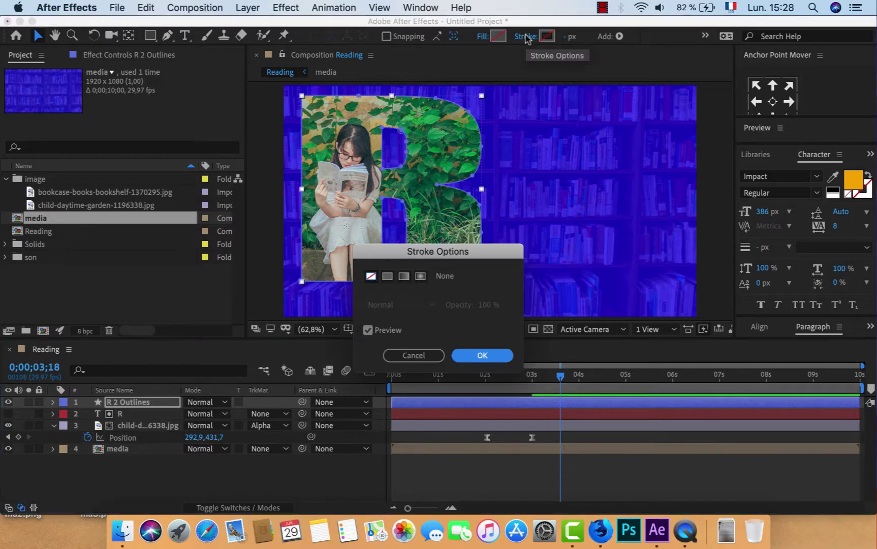
left_click(387, 276)
left_click(488, 356)
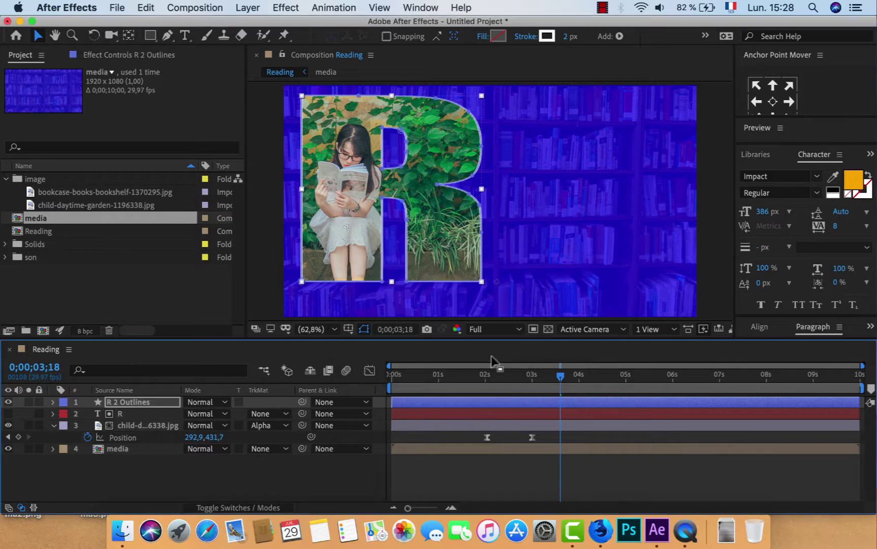
left_click(546, 36)
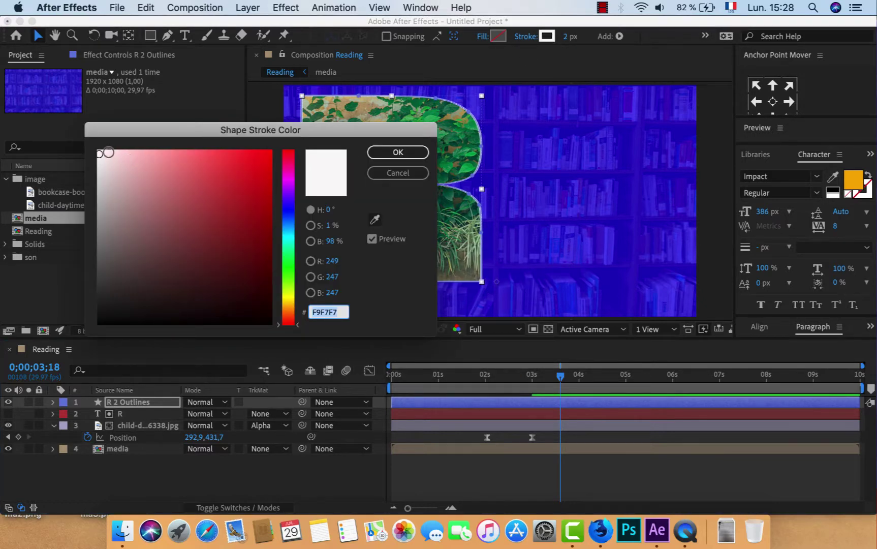
left_click(99, 153)
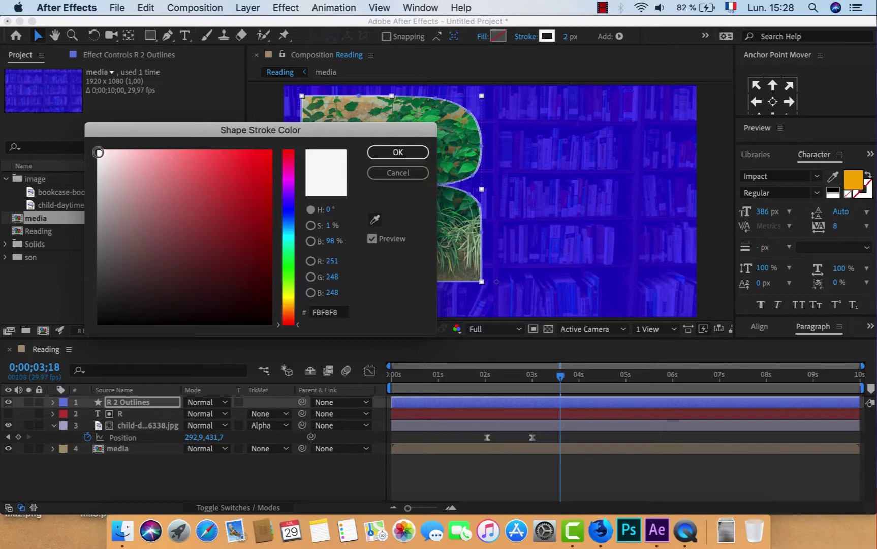
left_click(397, 153)
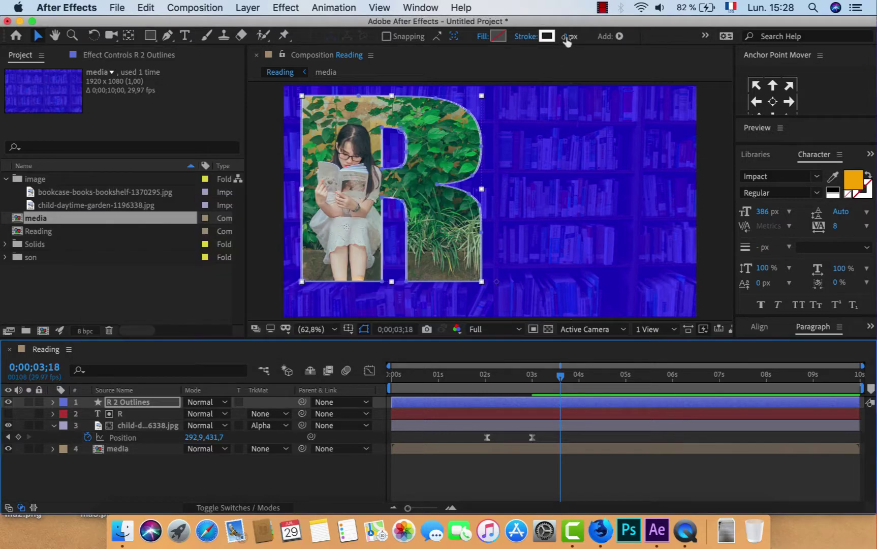
left_click_drag(567, 42, 570, 39)
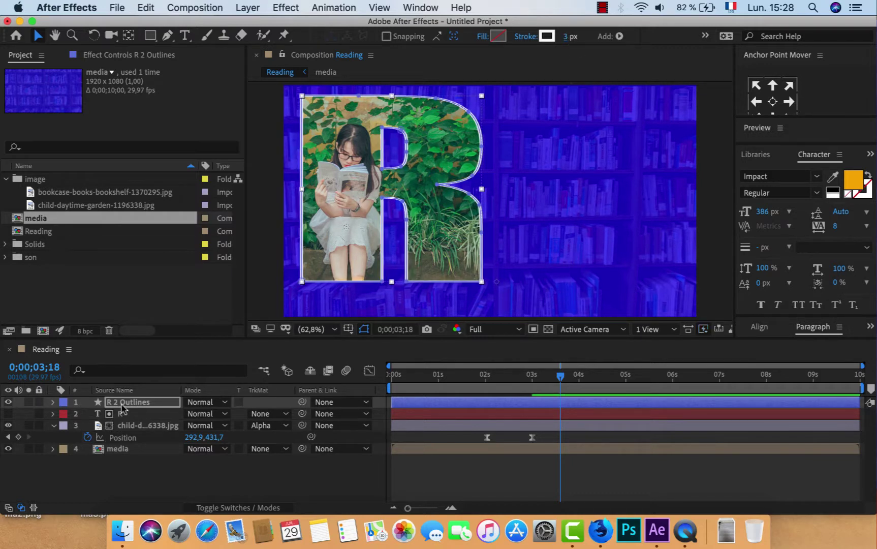
left_click(53, 403)
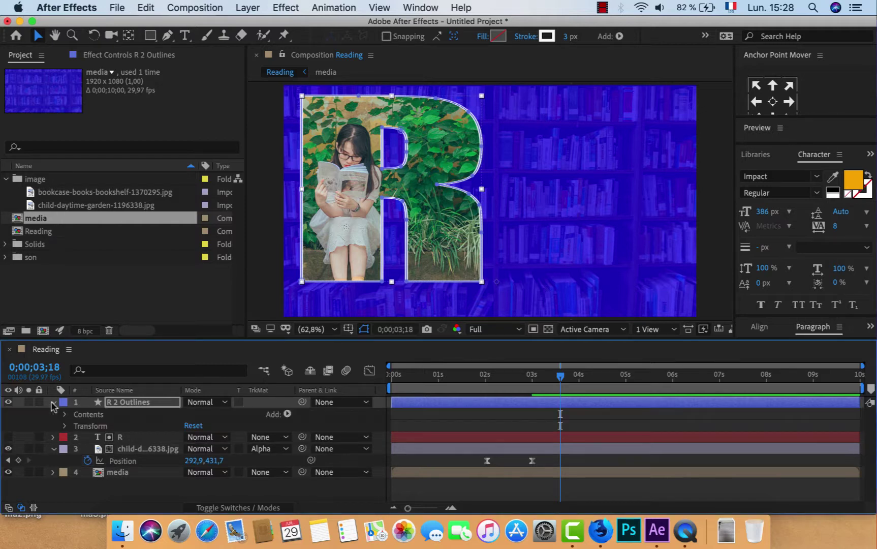
Add Trim Paths to R 2 Outlines and keyframe End at 0% and Offset near 2;05.
left_click(287, 414)
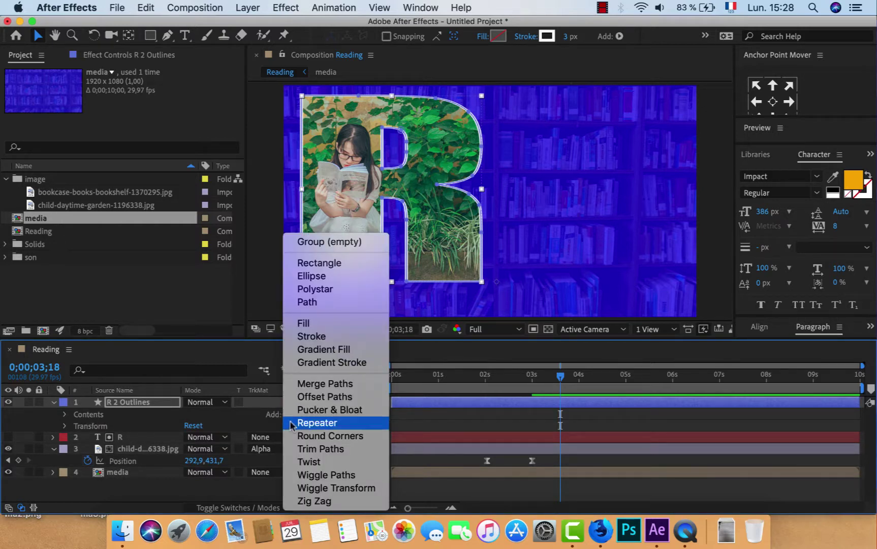
left_click(314, 451)
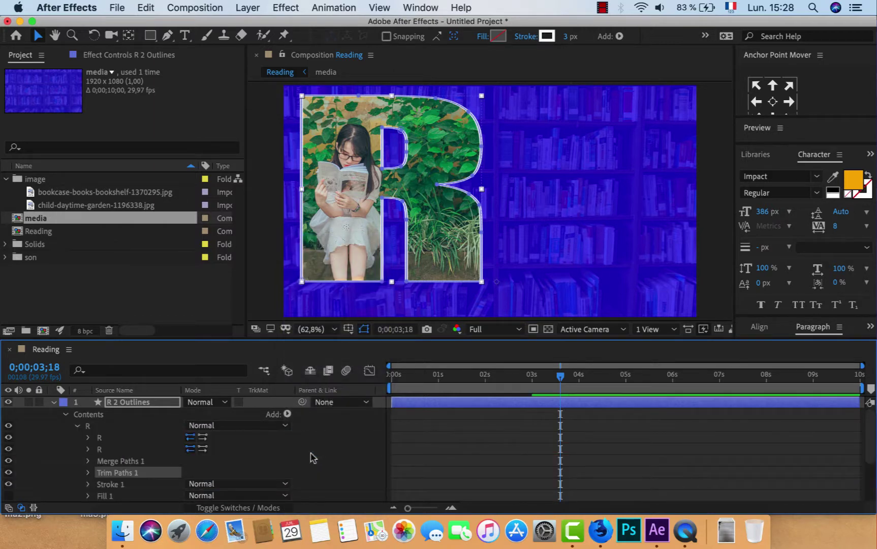
left_click(87, 473)
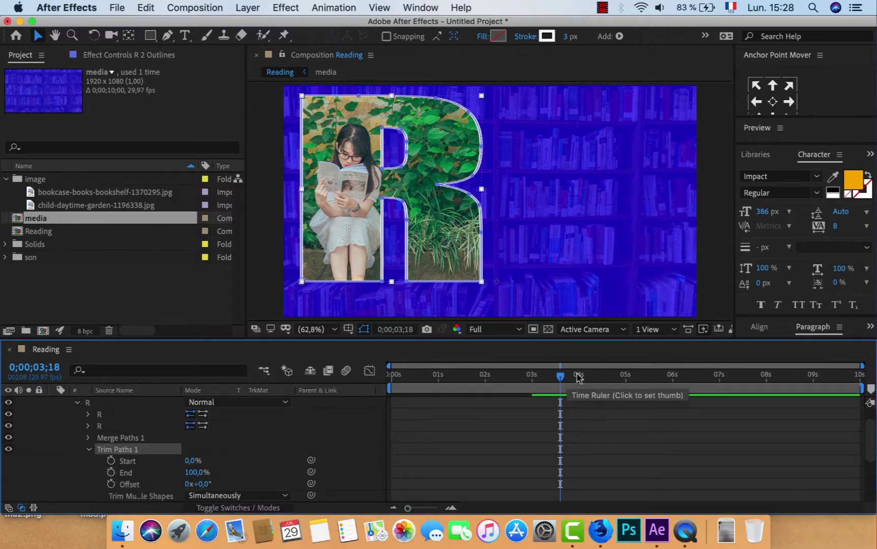
left_click_drag(561, 379, 494, 388)
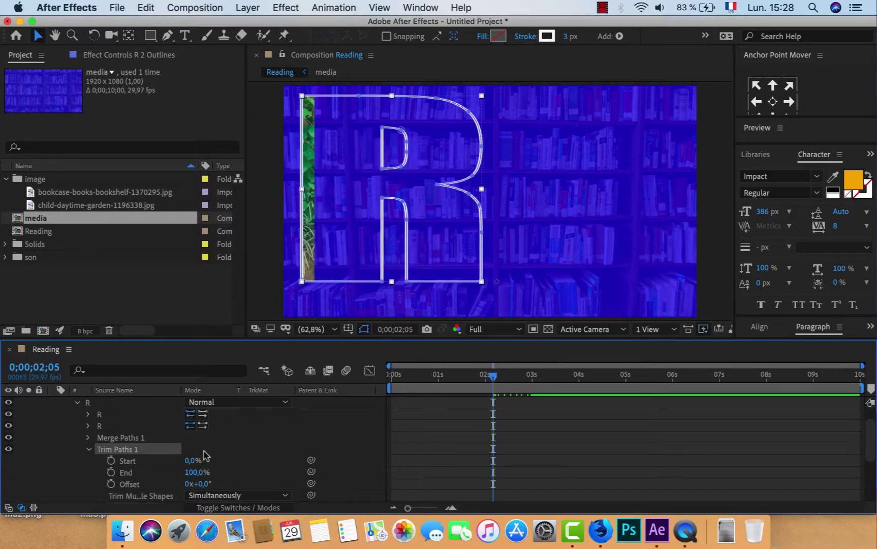
left_click(111, 471)
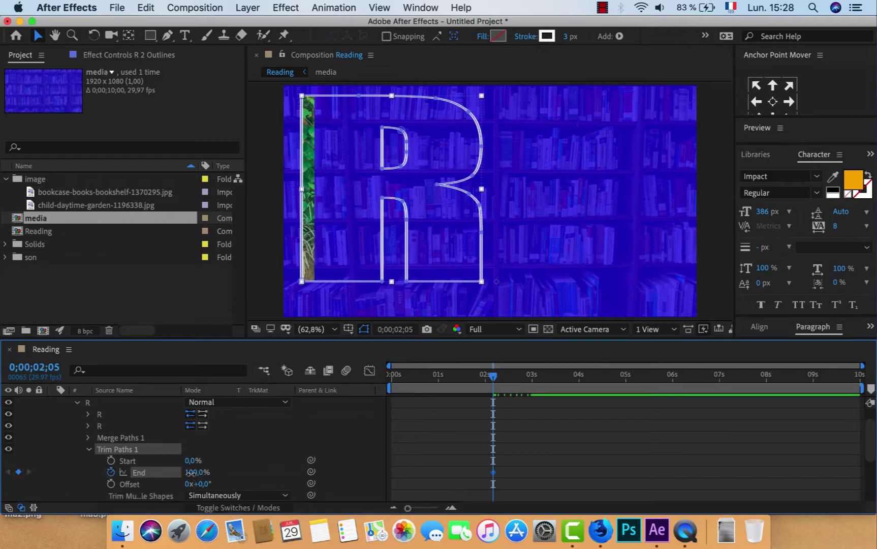
left_click_drag(197, 477, 91, 478)
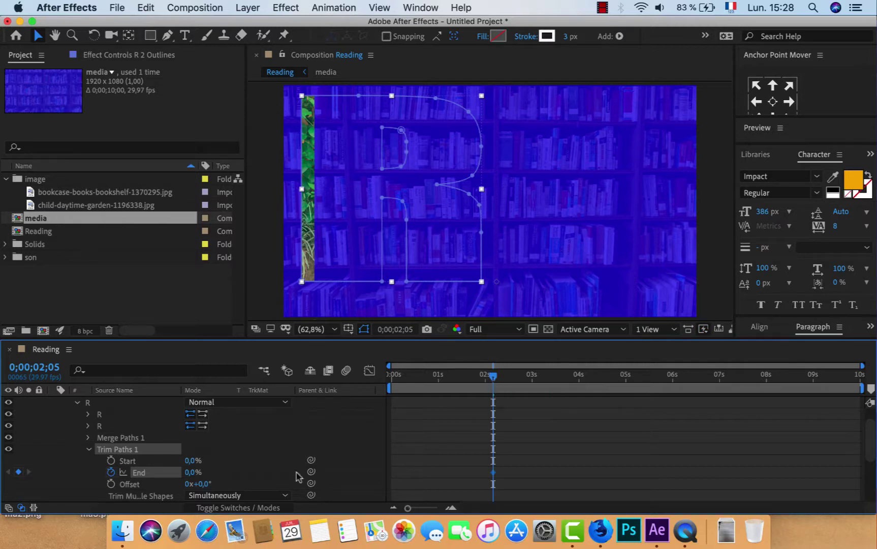
left_click(111, 483)
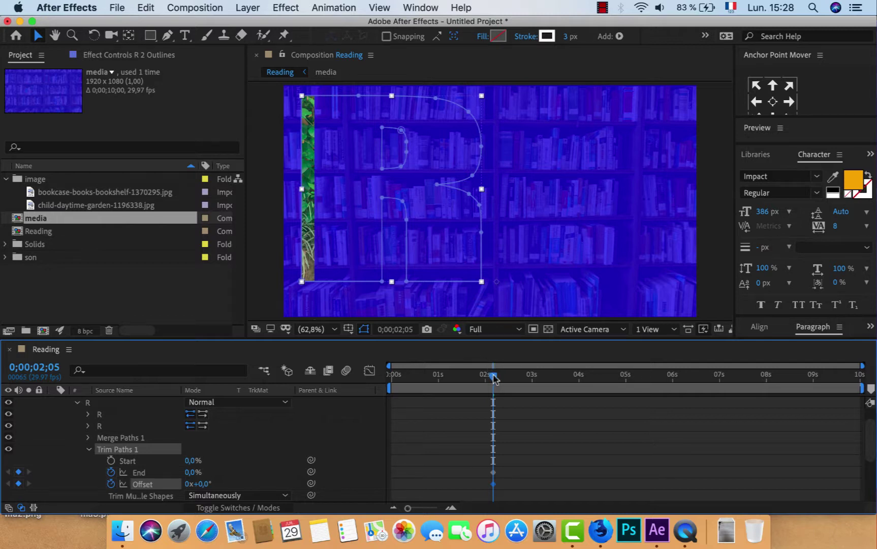
At 3;00 set End to 100% and Offset to about −41°, then scrub to check the draw-on.
left_click_drag(493, 378, 531, 374)
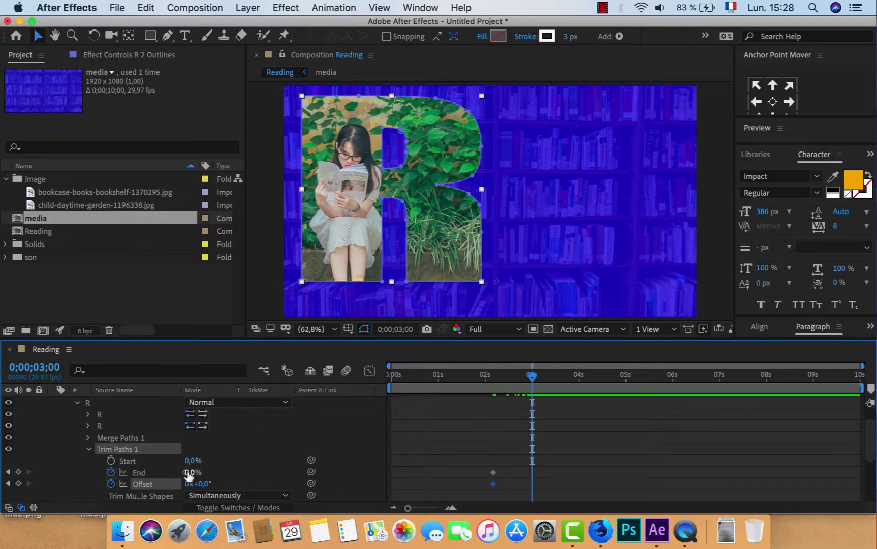
left_click_drag(188, 472, 274, 465)
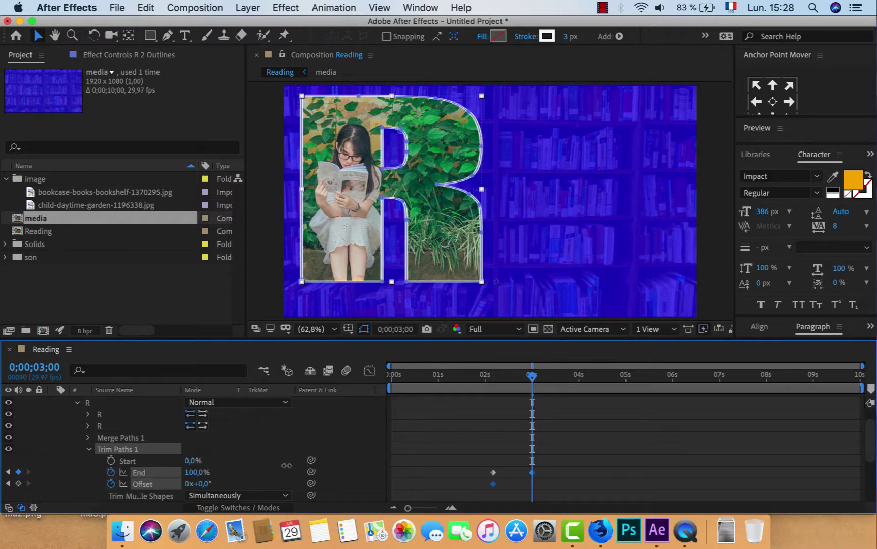
left_click_drag(198, 483, 147, 482)
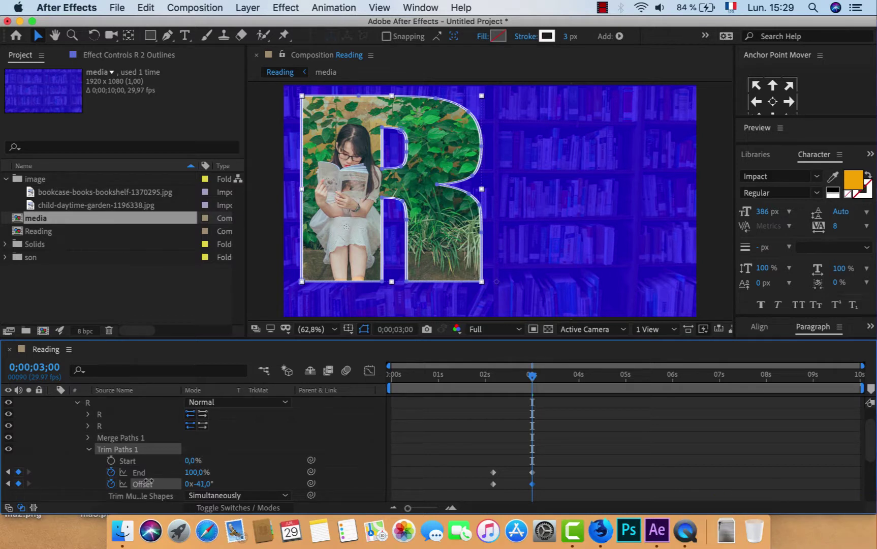
left_click_drag(148, 481, 150, 481)
left_click(498, 375)
mouse_move(479, 377)
left_mouse_down()
mouse_move(510, 378)
mouse_move(500, 378)
left_mouse_up()
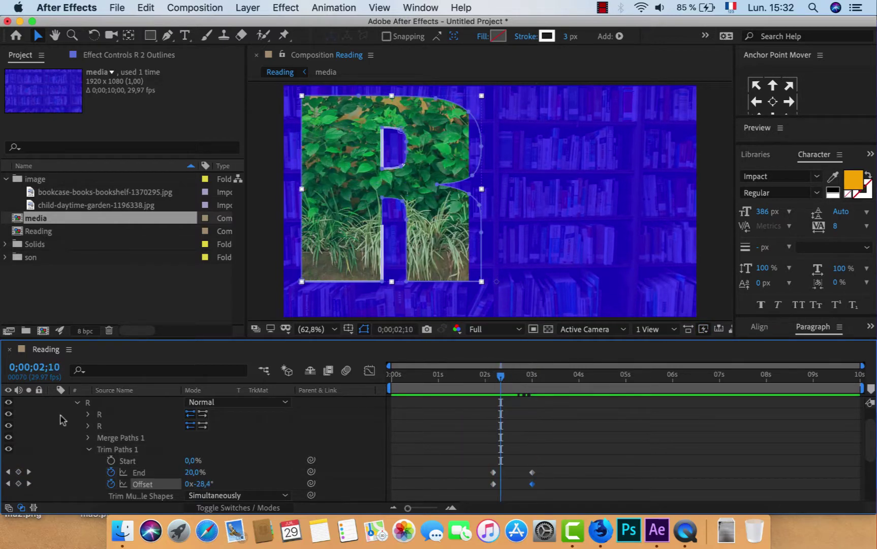
left_click(77, 402)
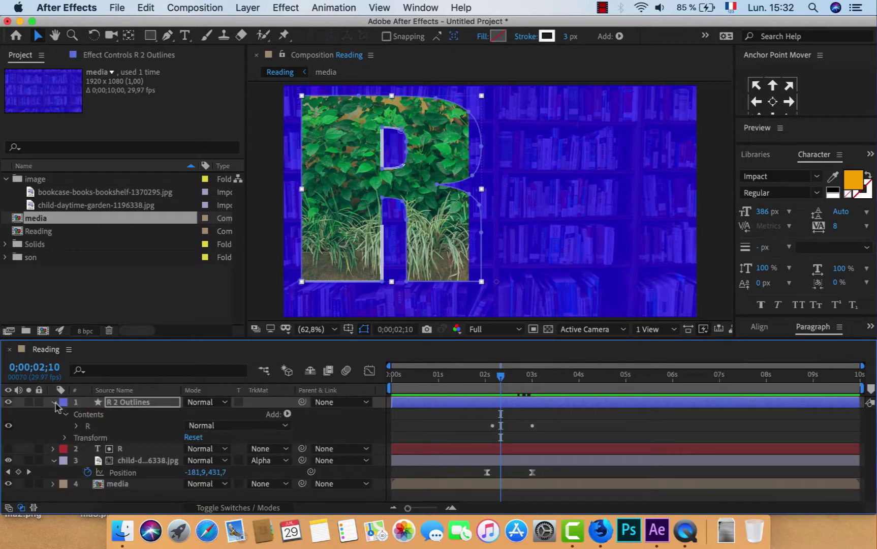
Reveal the animated properties of the garden photo and R 2 Outlines layers with U.
left_click(53, 401)
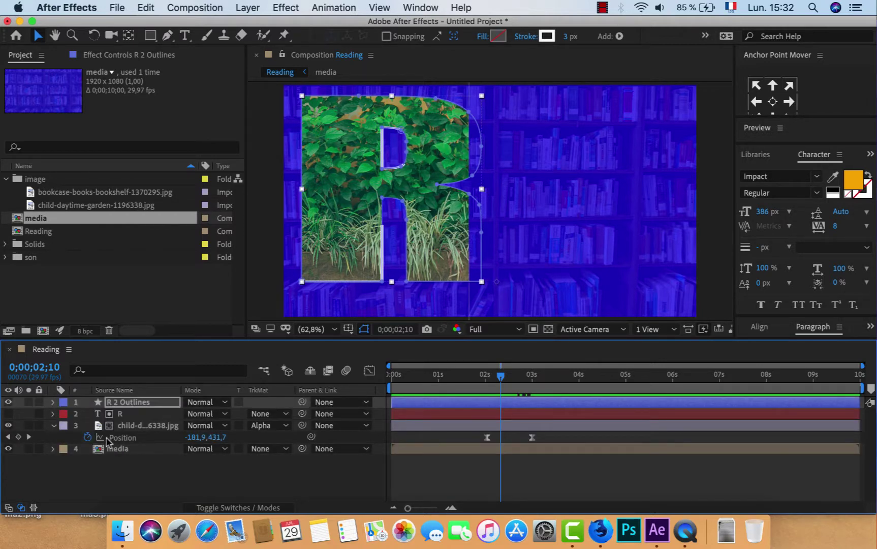
left_click(125, 429)
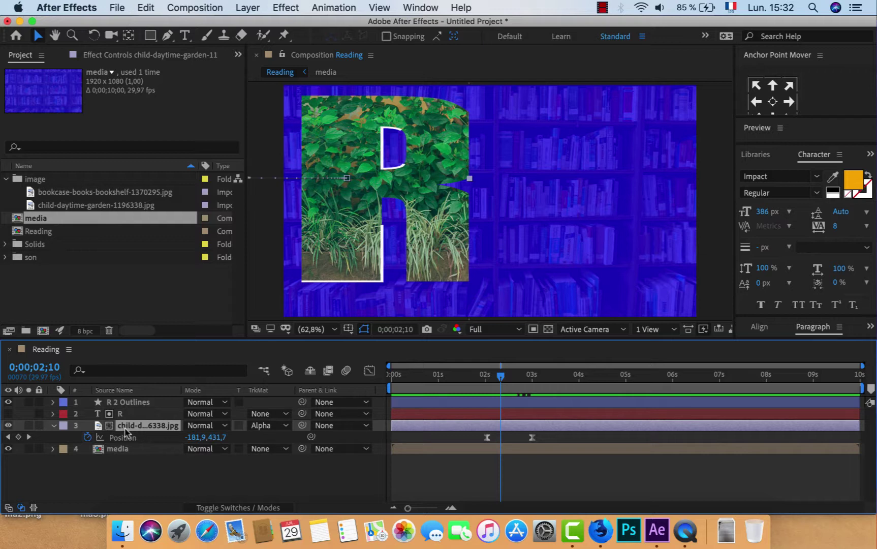
key("p")
key("u")
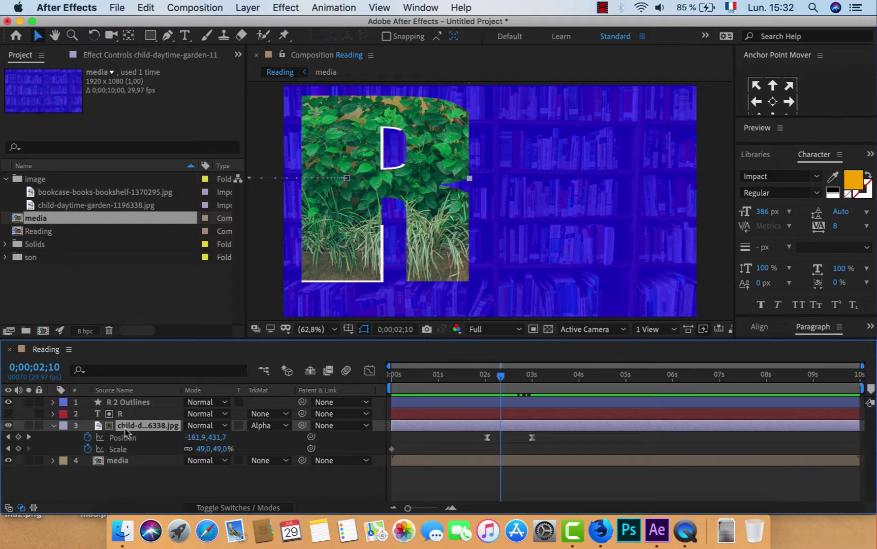
left_click(127, 403)
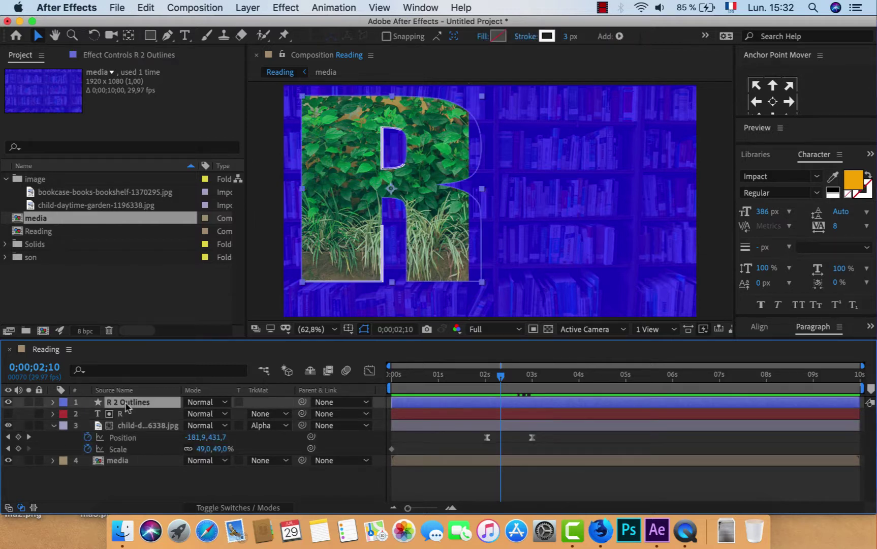
key("u")
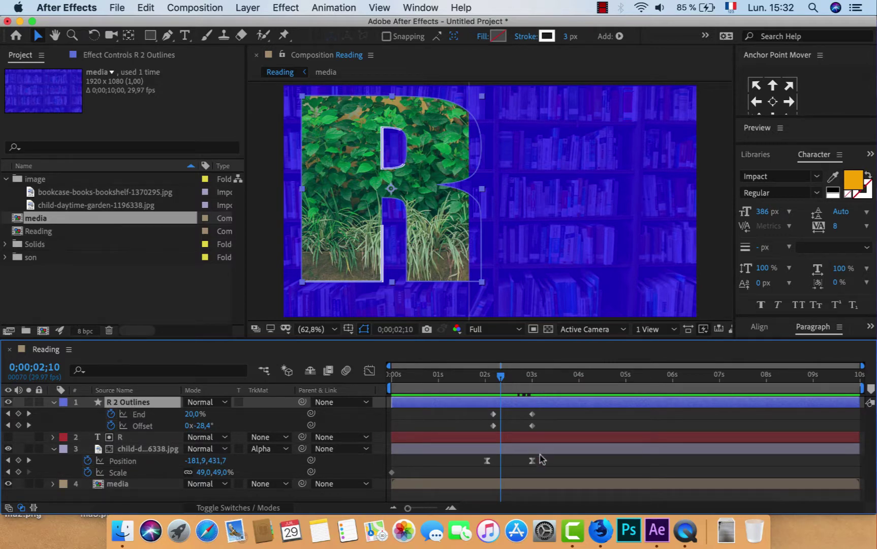
Drag the photo's Position keyframes later so it fills the R as the outline finishes.
mouse_move(540, 456)
left_mouse_down()
mouse_move(483, 469)
mouse_move(501, 466)
left_mouse_up()
left_click_drag(500, 376, 409, 379)
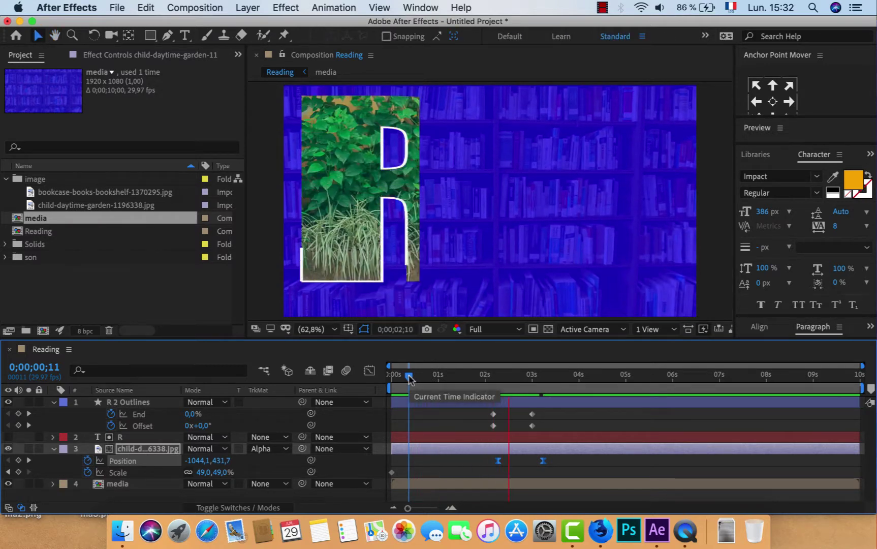
key("space")
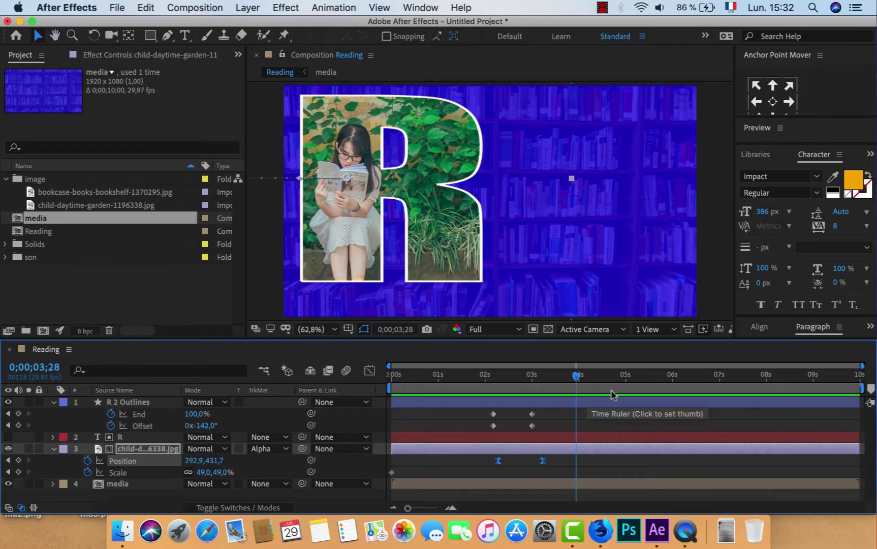
left_click_drag(534, 382, 505, 392)
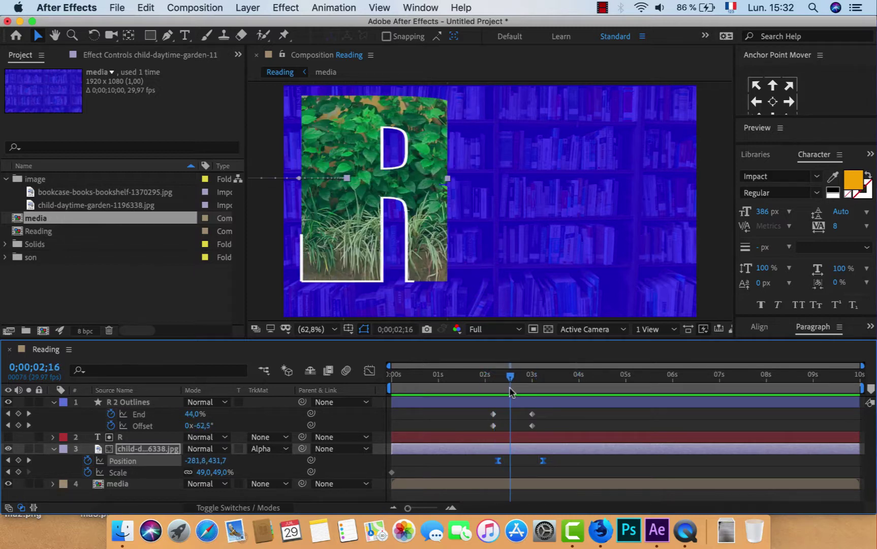
left_click_drag(504, 393, 543, 394)
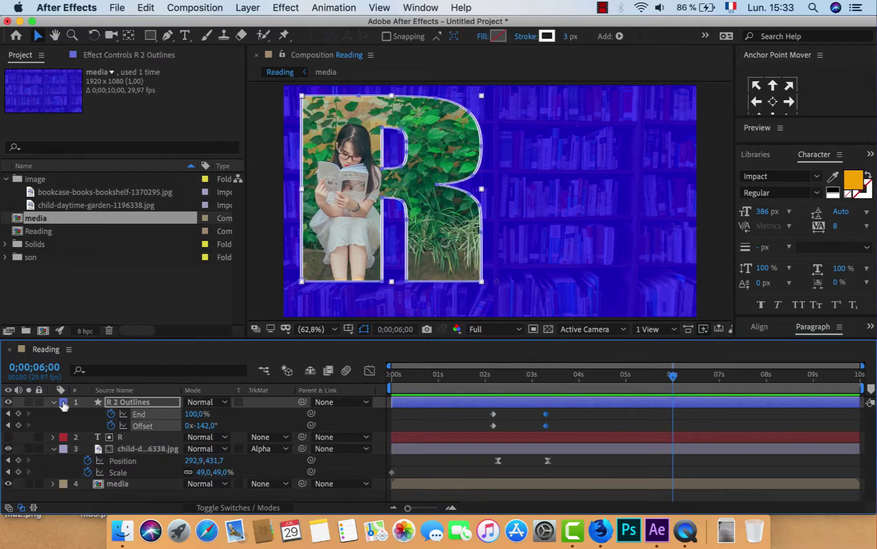
left_click(53, 402)
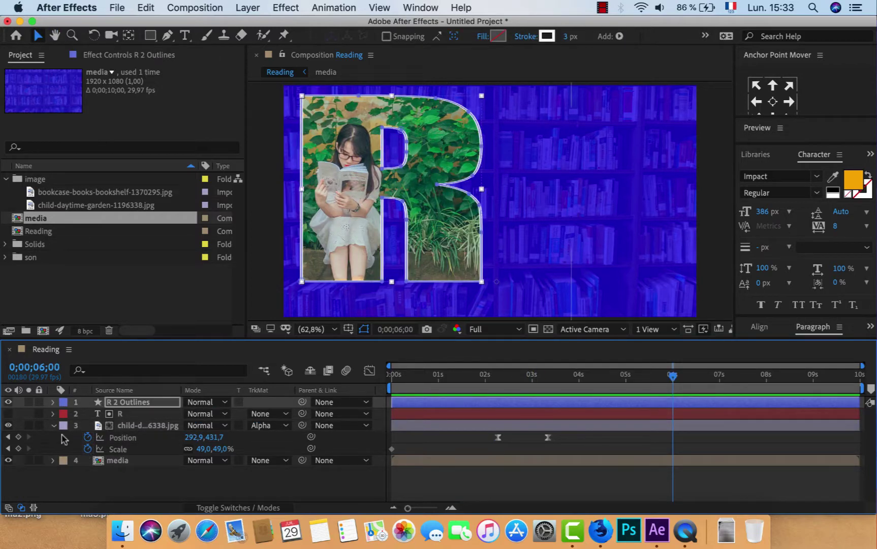
left_click(53, 431)
left_click(131, 466)
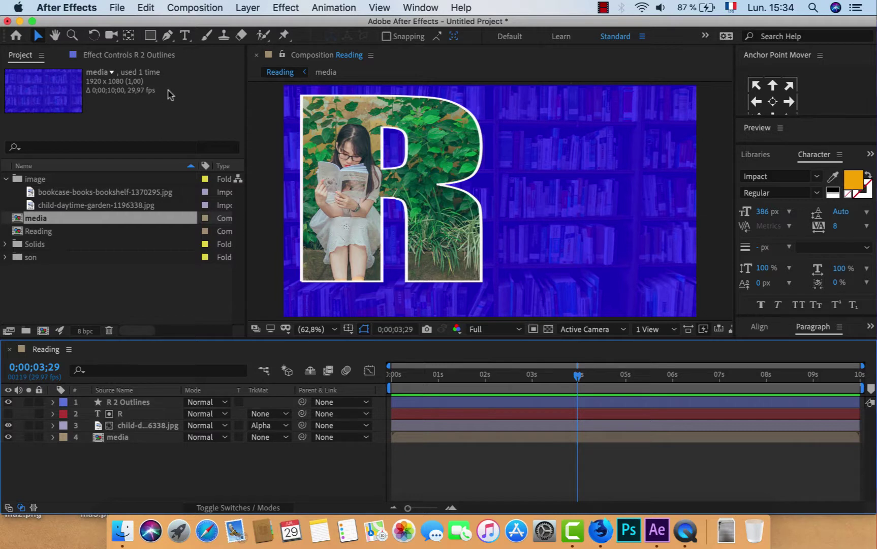
left_click(186, 37)
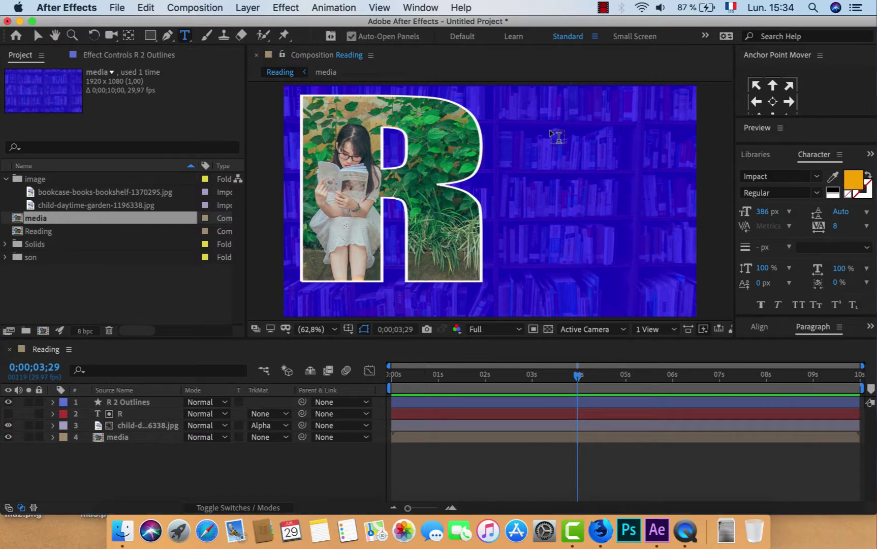
Type READING right of the R, centre its anchor, move it upper right and enlarge it.
left_click(542, 131)
type("R")
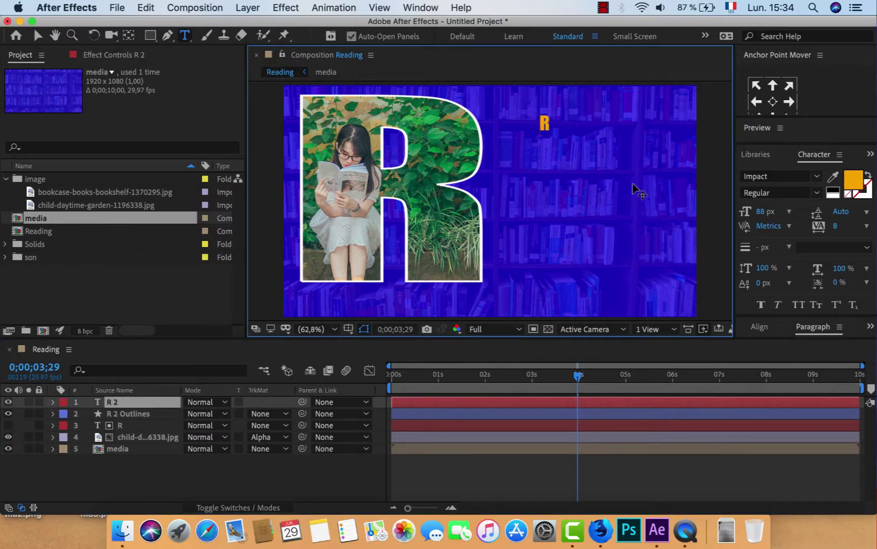
type("EADI")
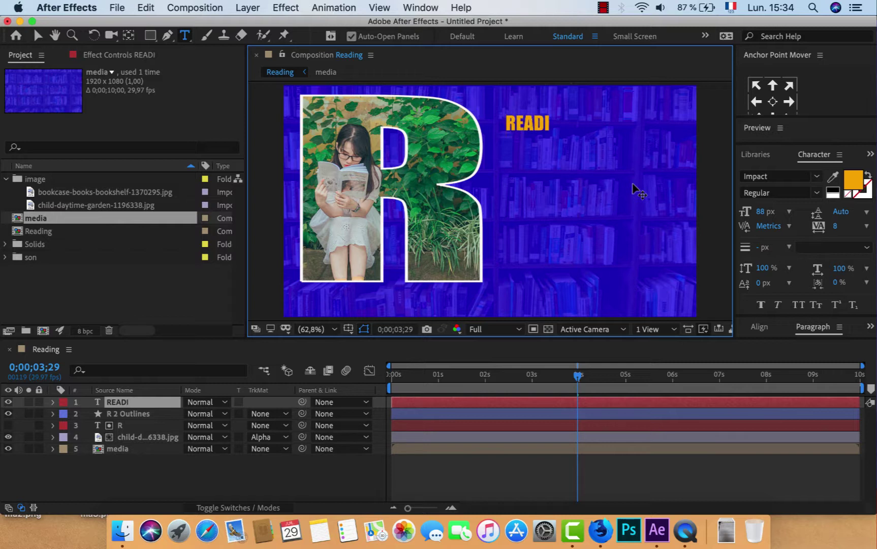
type("NG")
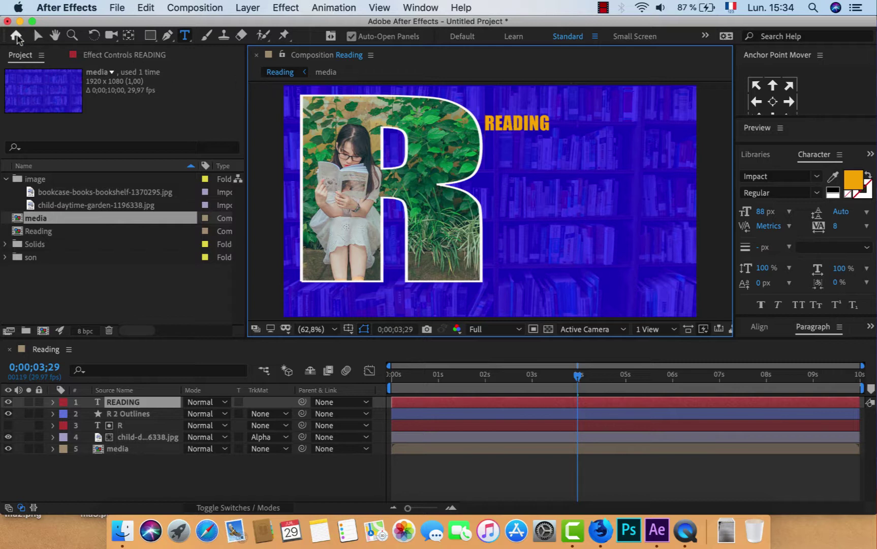
left_click(35, 36)
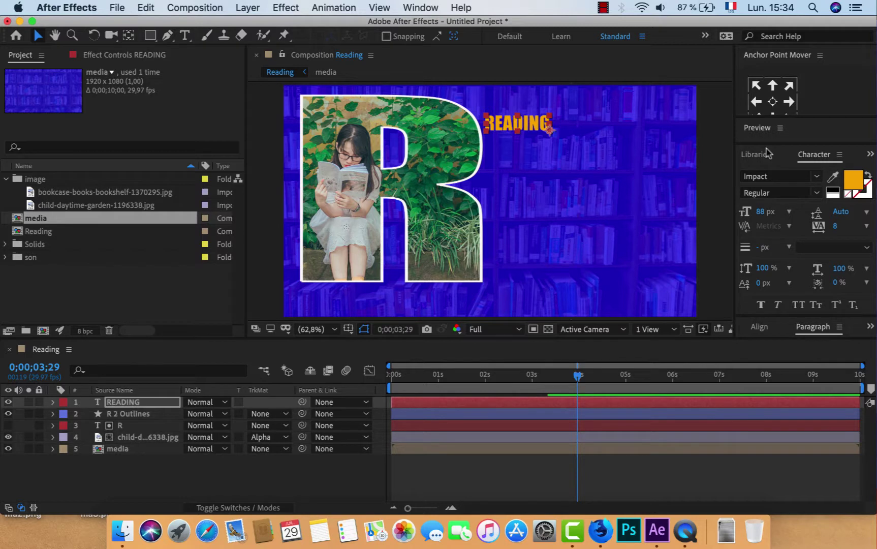
left_click(772, 102)
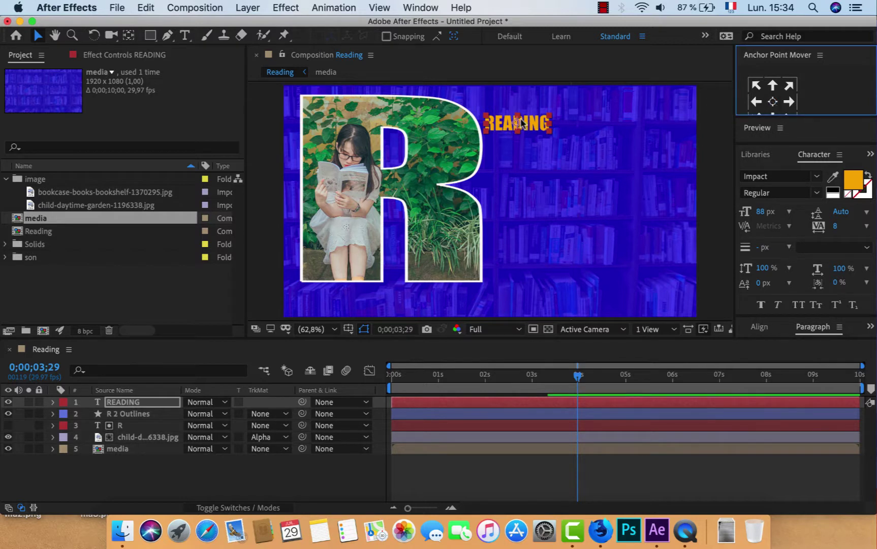
left_click_drag(517, 124, 608, 131)
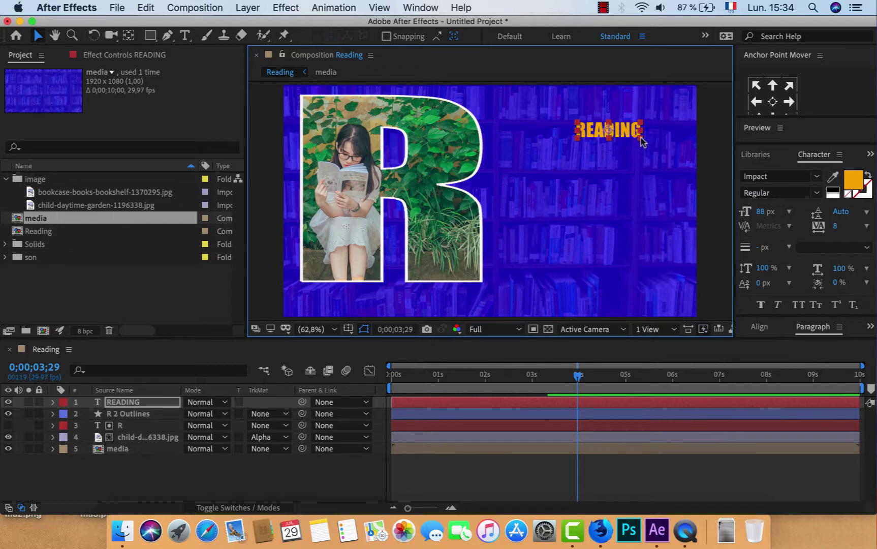
left_click_drag(643, 144, 673, 154)
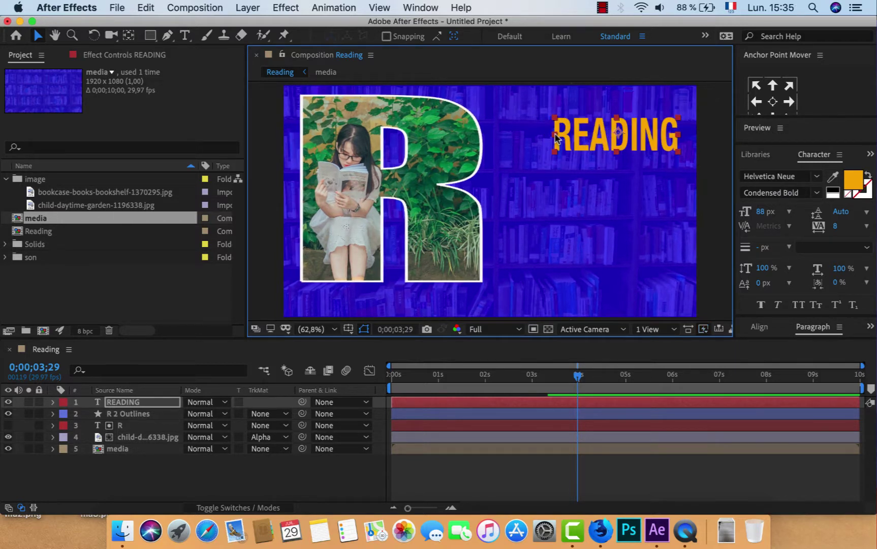
left_click_drag(556, 138, 560, 138)
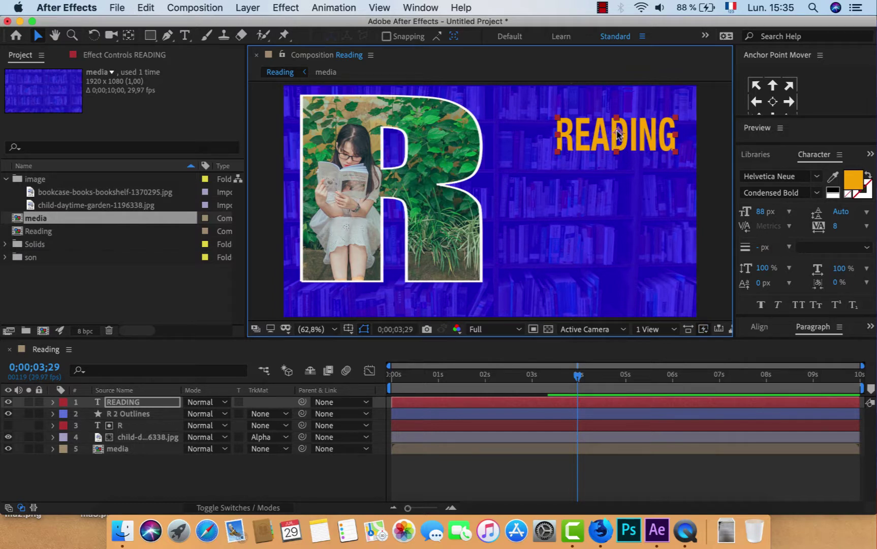
Duplicate READING below itself at a smaller size in Kohinoor Devanagari Semibold.
left_click(121, 404)
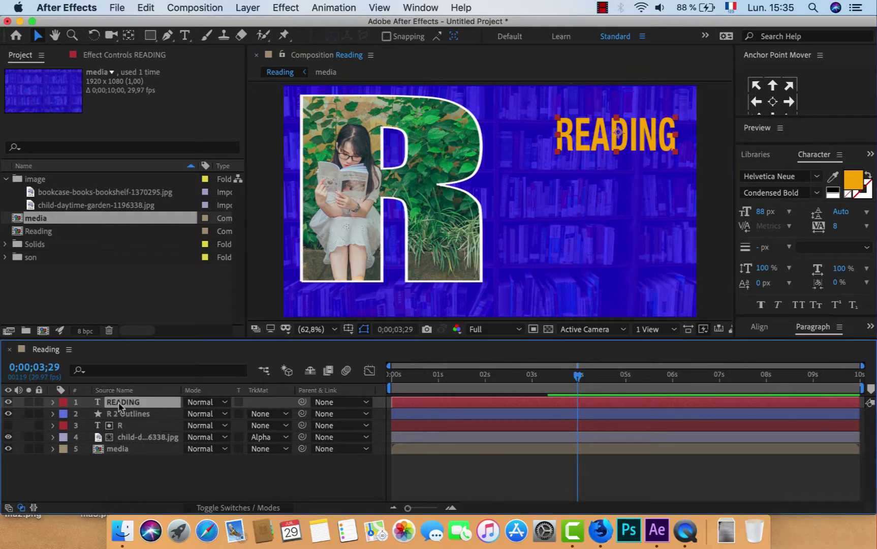
key("super+d")
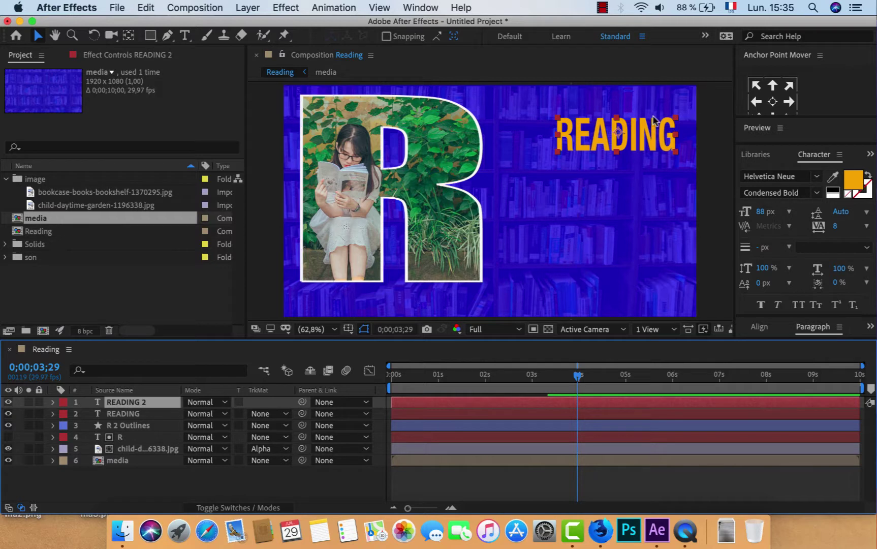
left_click_drag(617, 134, 615, 172)
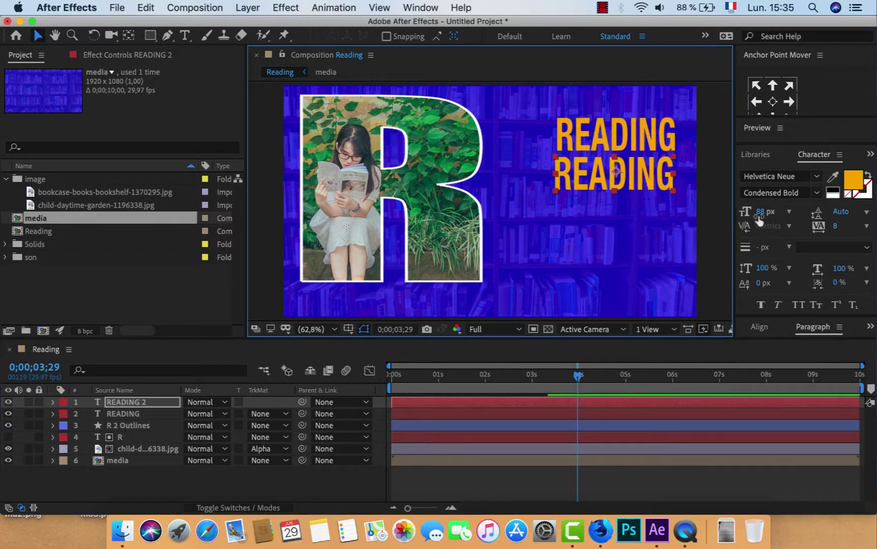
mouse_move(760, 212)
left_mouse_down()
mouse_move(725, 213)
mouse_move(740, 212)
left_mouse_up()
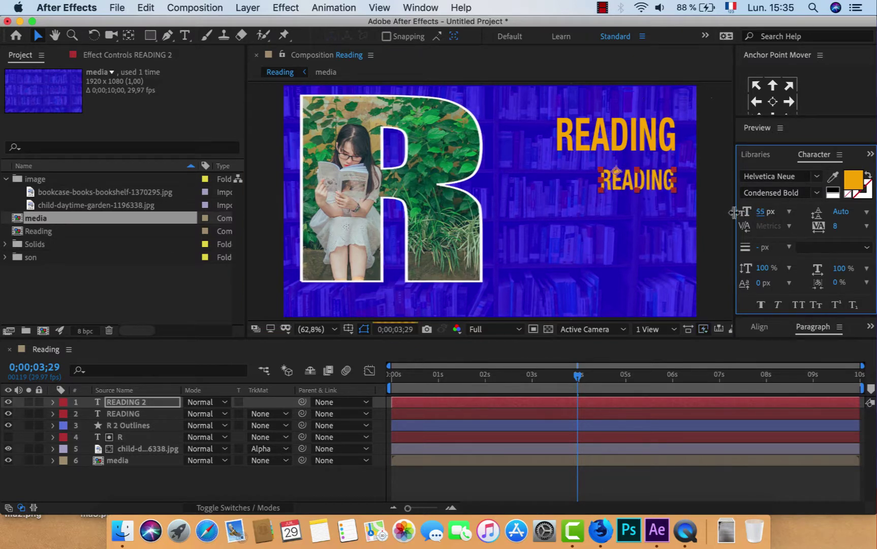
left_click(817, 176)
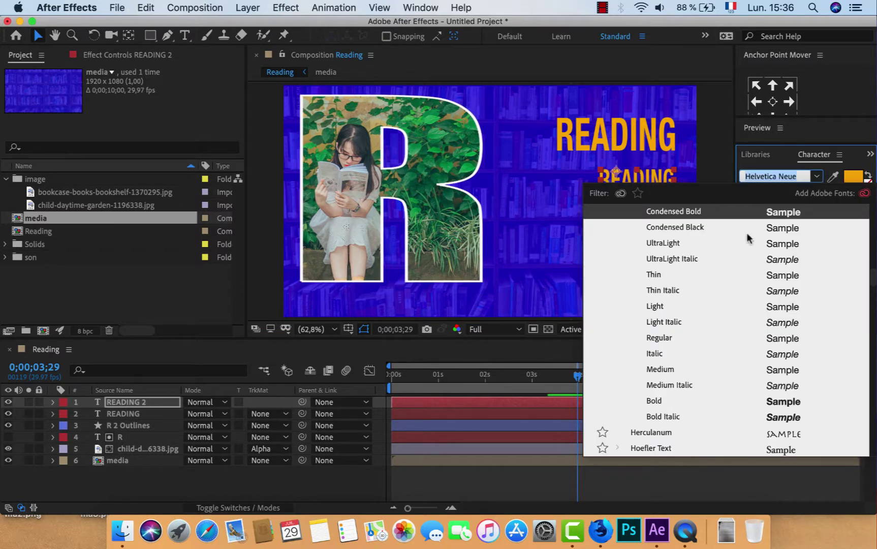
scroll(733, 289, "up", 1)
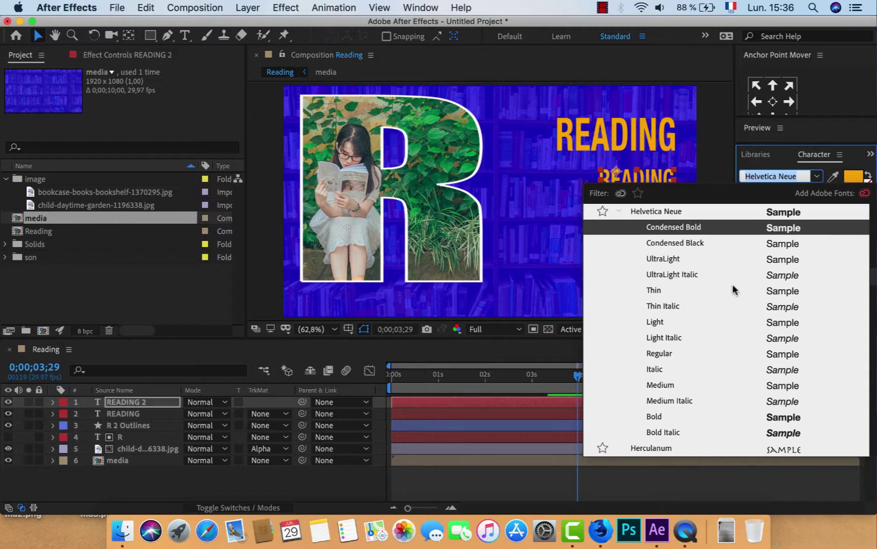
scroll(732, 290, "up", 2)
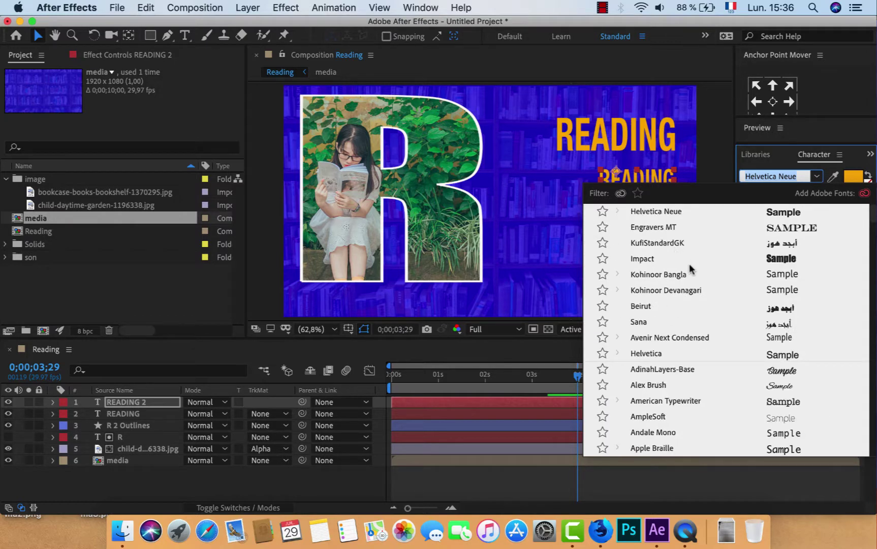
left_click(665, 290)
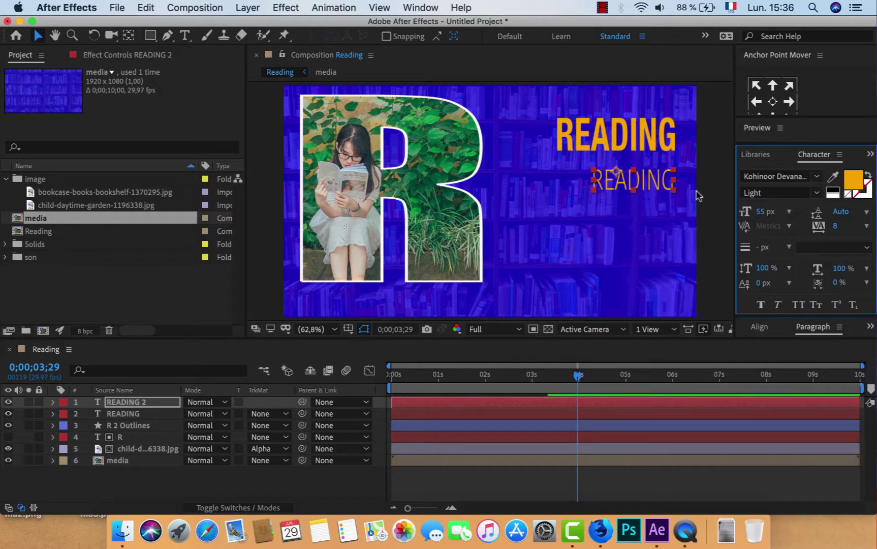
left_click(777, 192)
left_click(776, 250)
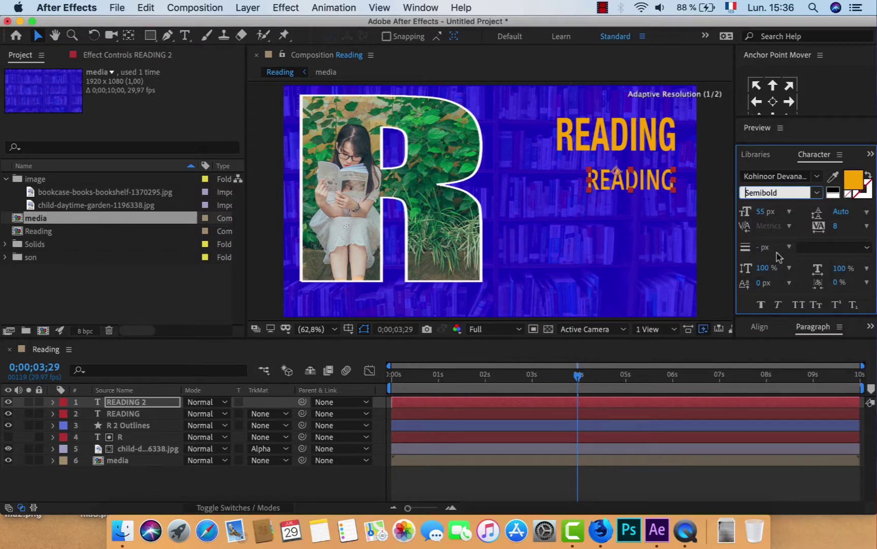
Replace the copy's text with 'Curiosity has no limits' and centre its anchor point.
double_click(630, 184)
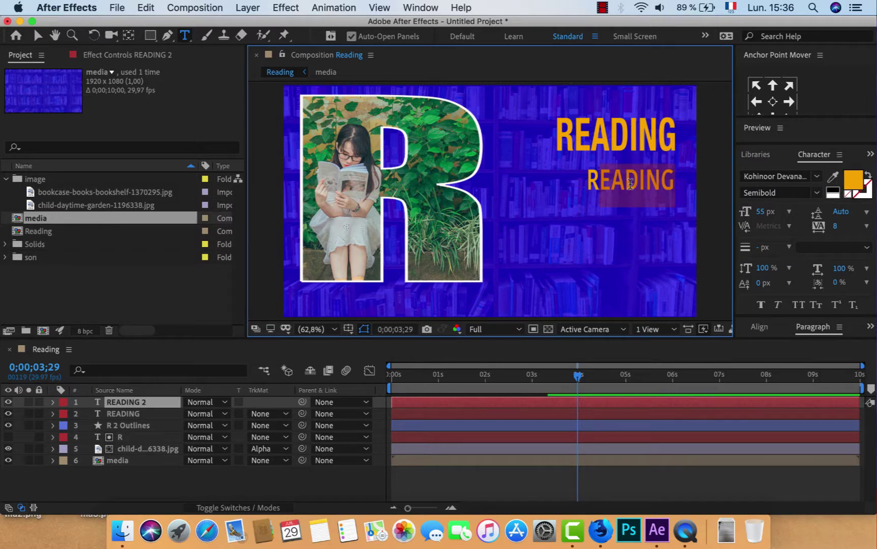
type("C")
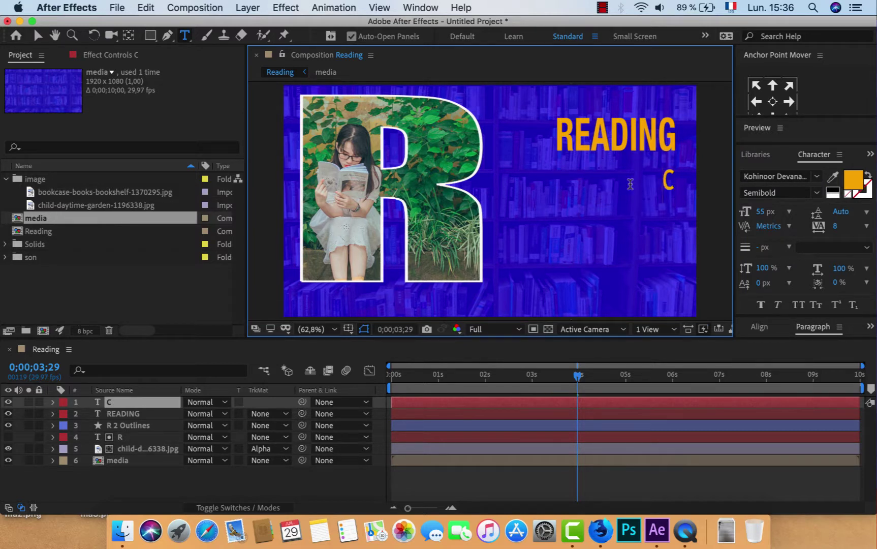
type("u")
type("r")
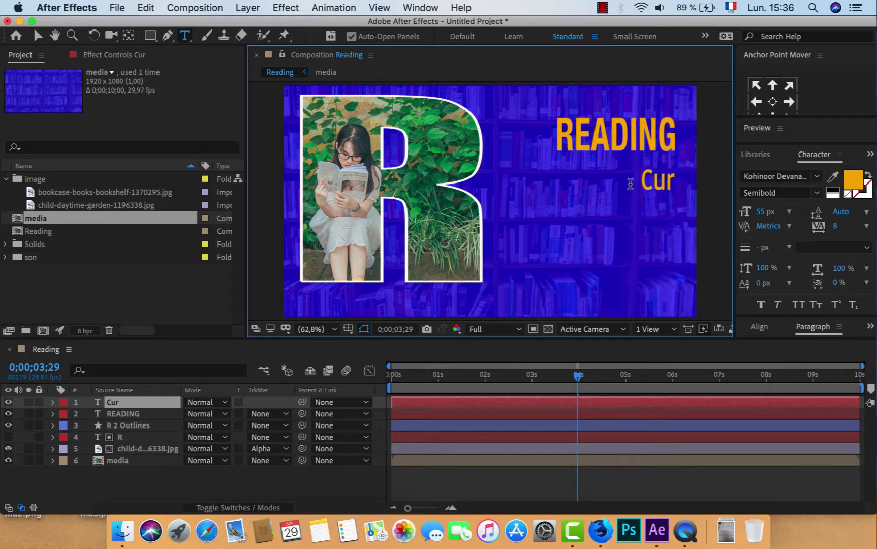
type("i")
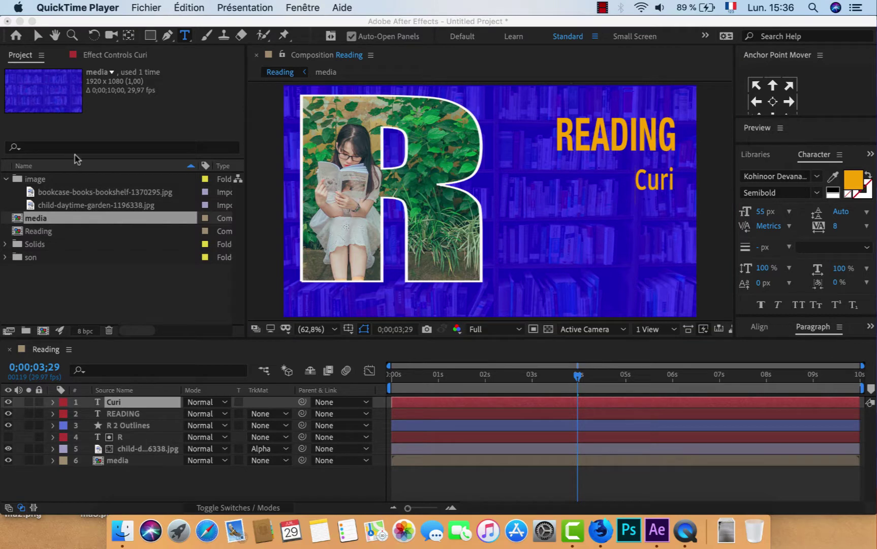
type("osity")
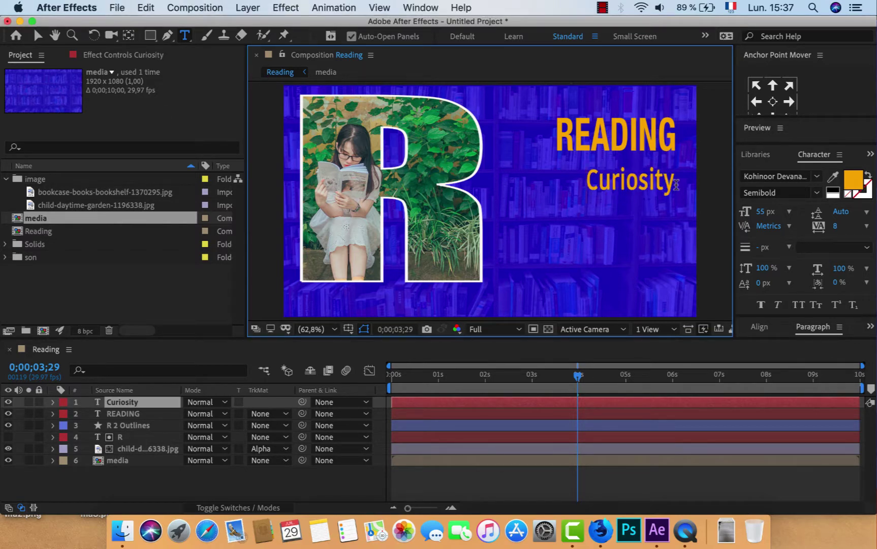
type(" has")
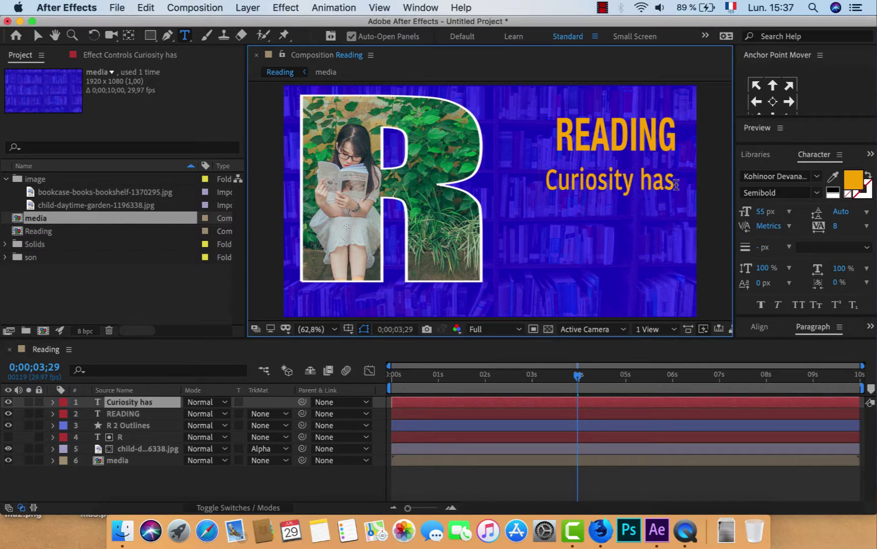
type(" no")
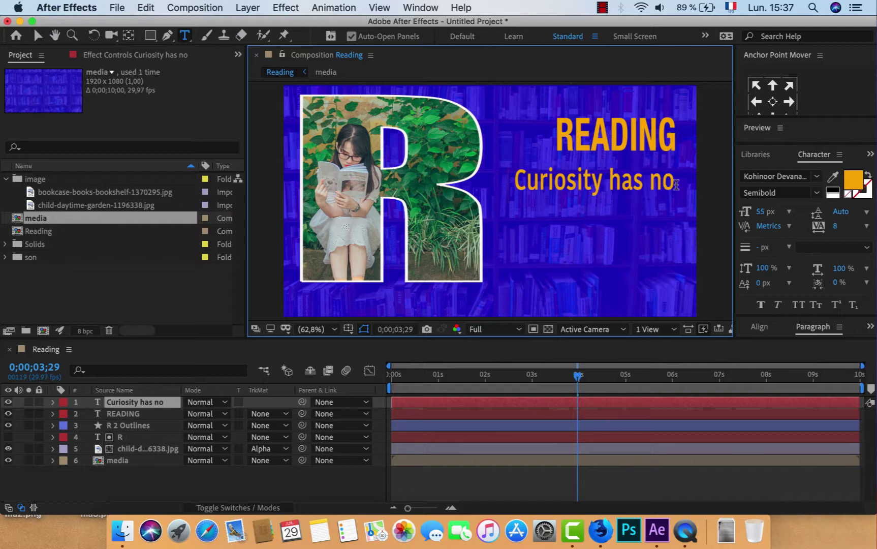
type(" li")
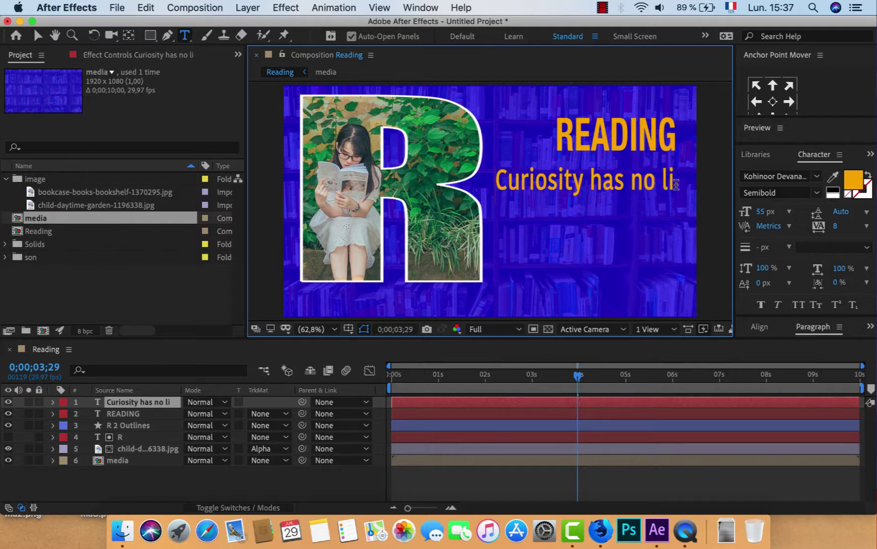
type("mit")
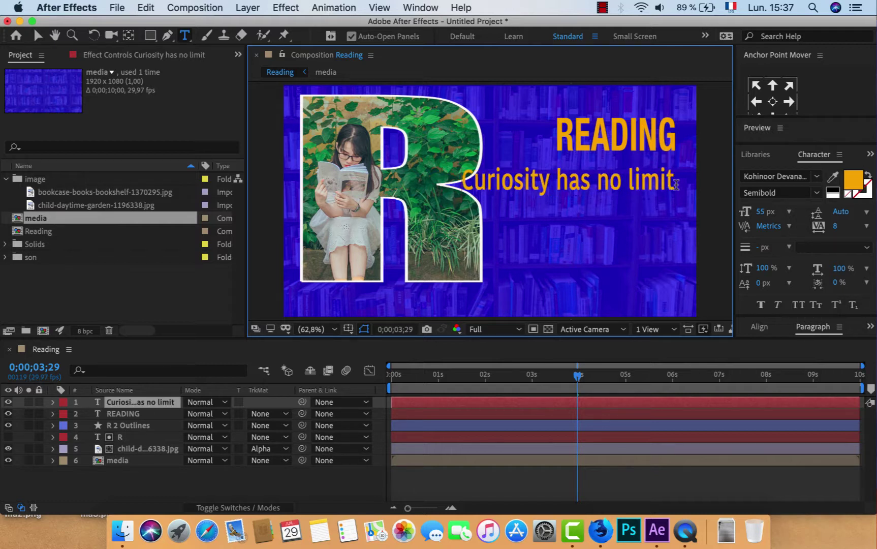
type("s")
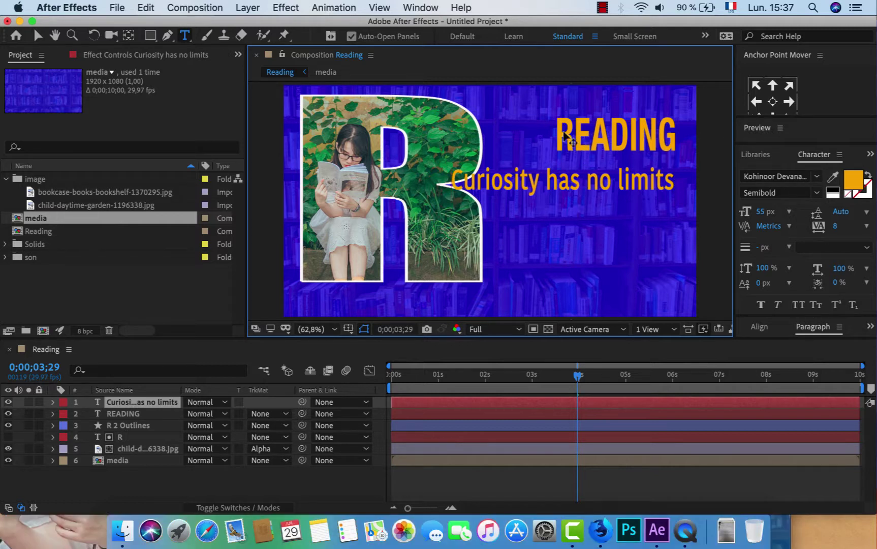
left_click(39, 37)
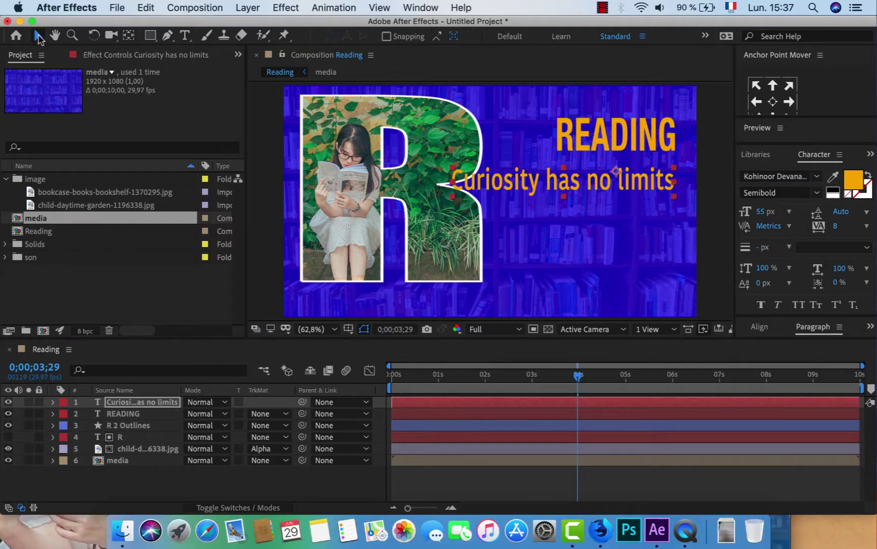
left_click(772, 102)
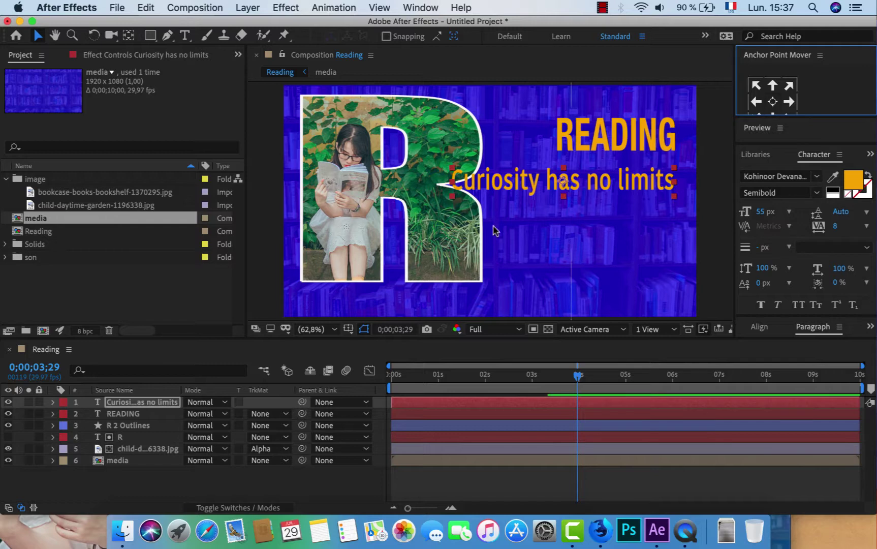
left_click(118, 418, "shift")
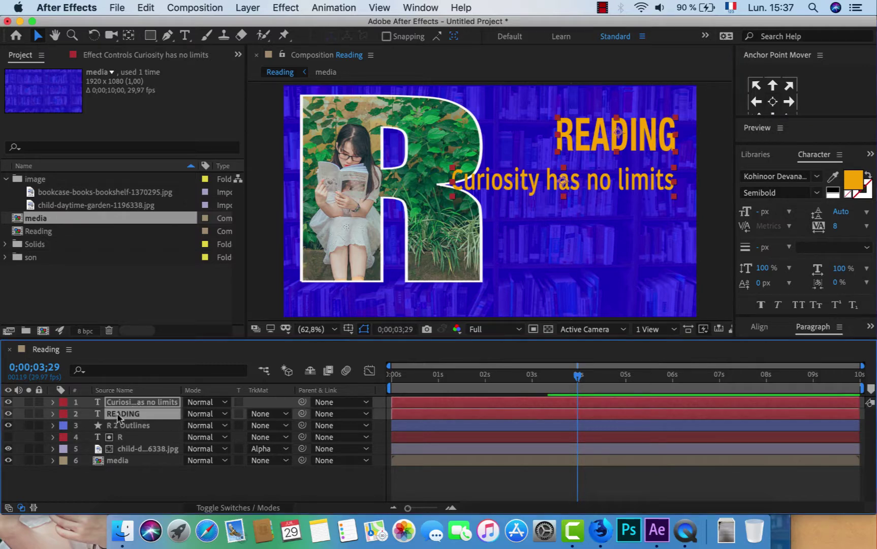
Set both text layers' fill colour to white and show the Title/Action Safe guides.
left_click(851, 188)
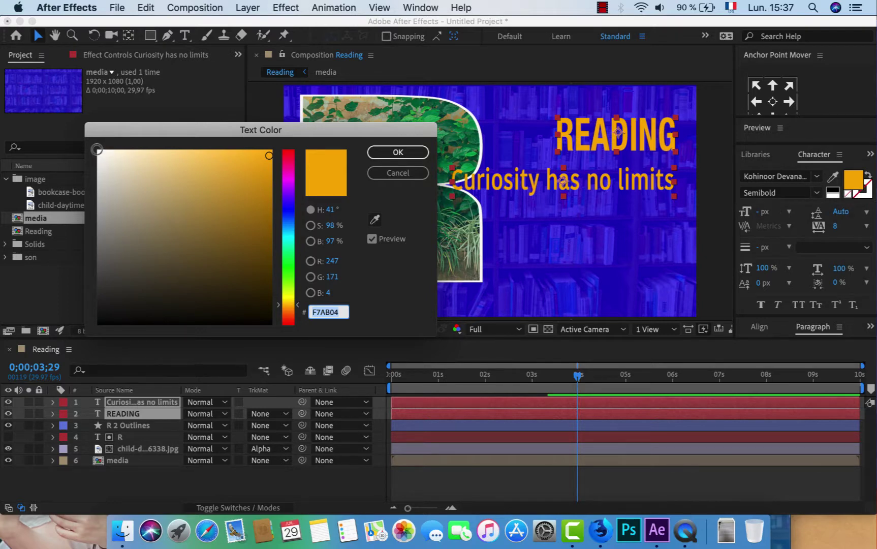
left_click(96, 149)
left_click(398, 151)
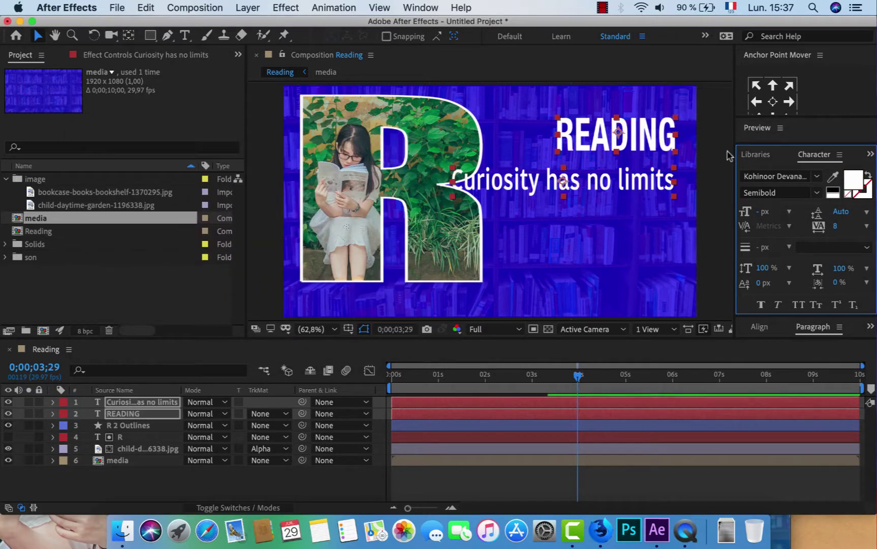
left_click(508, 295)
left_click(348, 329)
left_click(358, 336)
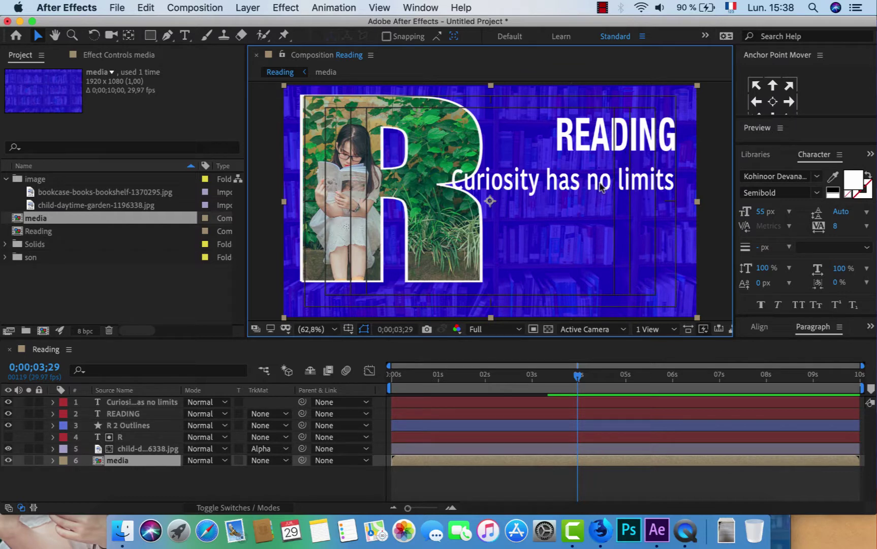
Shift the subtitle right and slightly up so it aligns beneath READING.
left_click(127, 402)
key("Right")
key("Right")
key("Right")
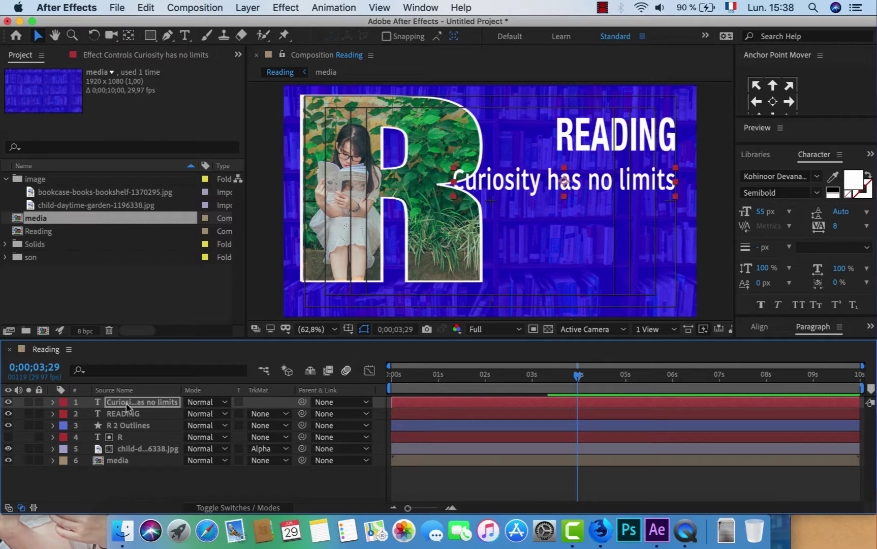
key("Right")
key("Right")
key("Right")
key("Right")
key("Right")
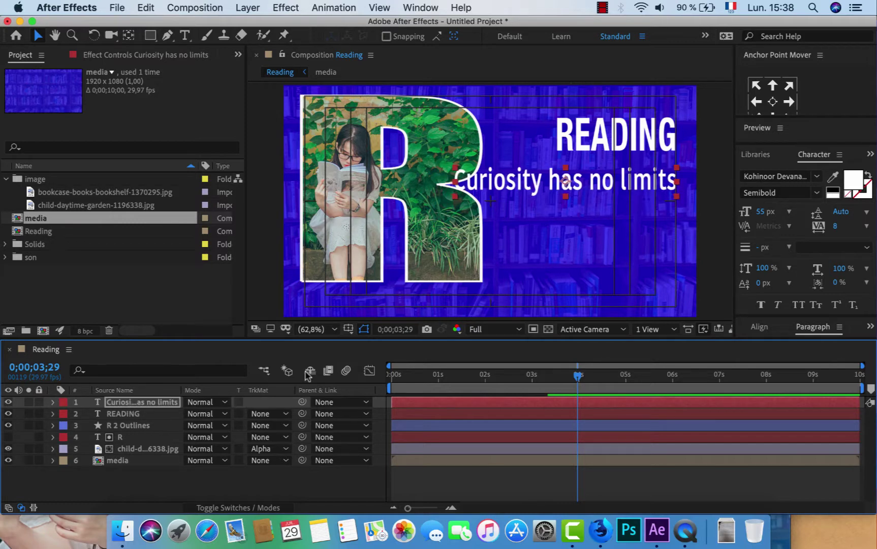
key("Up")
key("Up")
key("Up")
key("Up")
key("Up")
key("Up")
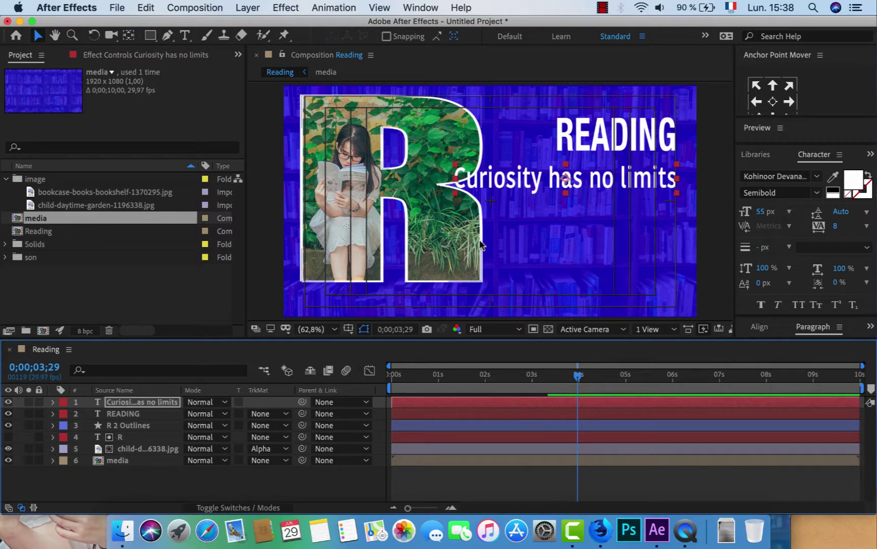
key("Up")
key("Up")
key("Up")
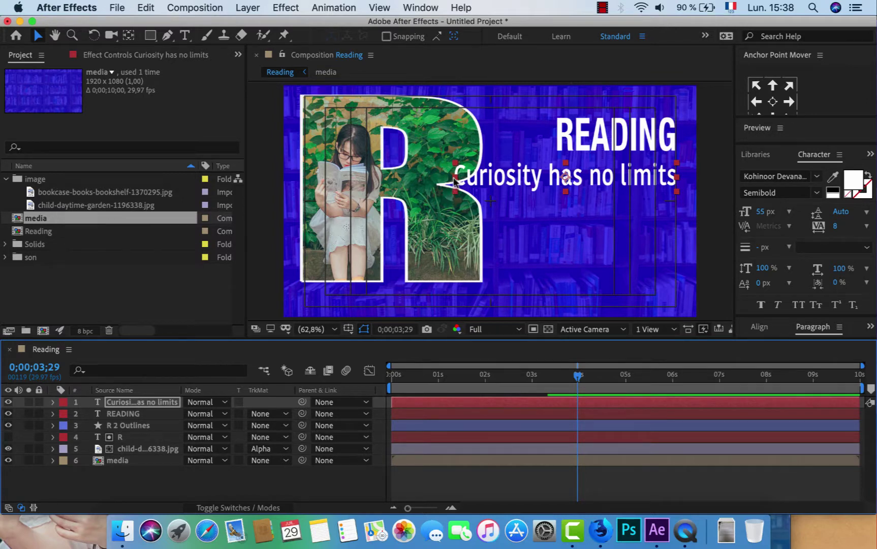
left_click_drag(451, 186, 480, 183)
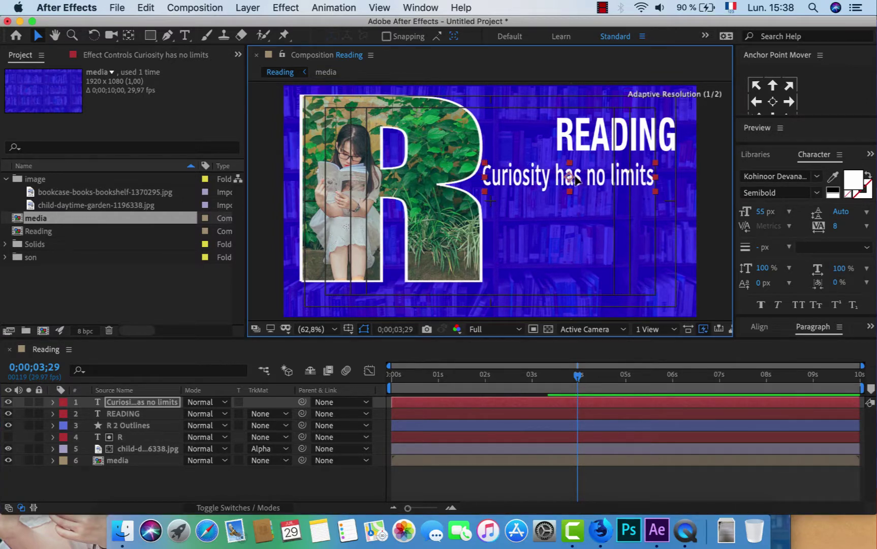
left_click_drag(566, 179, 591, 179)
left_click(127, 413)
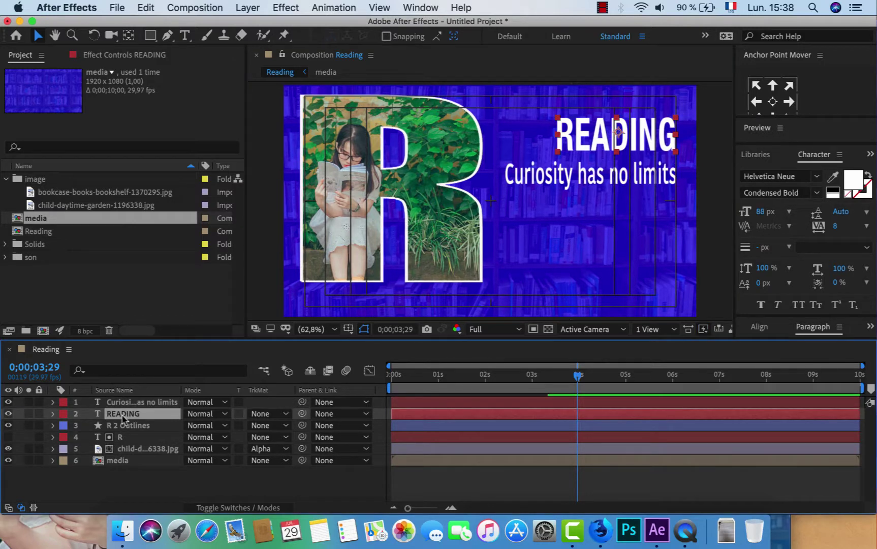
left_click(145, 402, "shift")
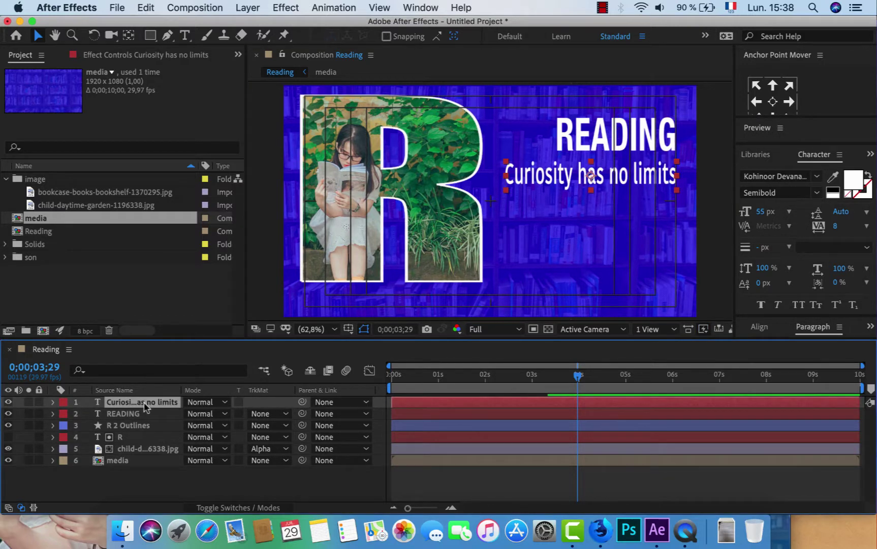
Hide the safe guides and keyframe both texts' final Position near the 5-second mark.
left_click(348, 328)
left_click(368, 341)
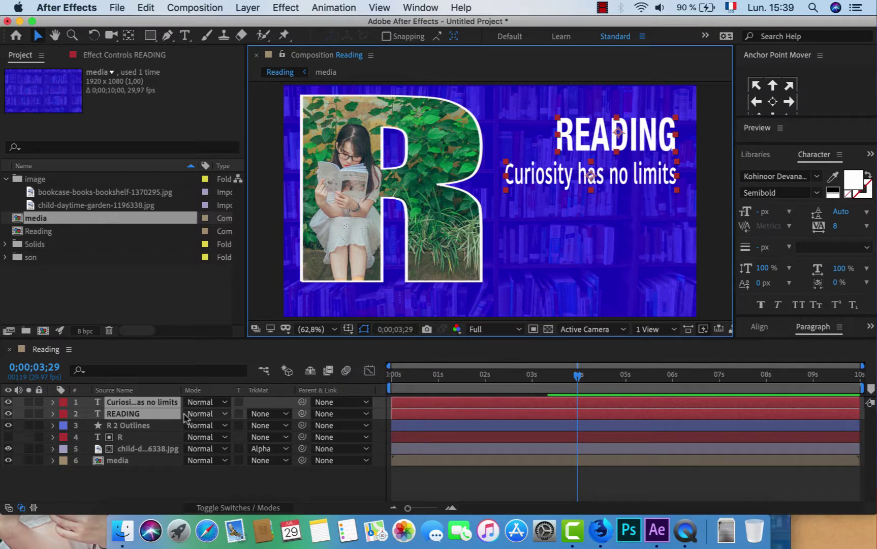
key("p")
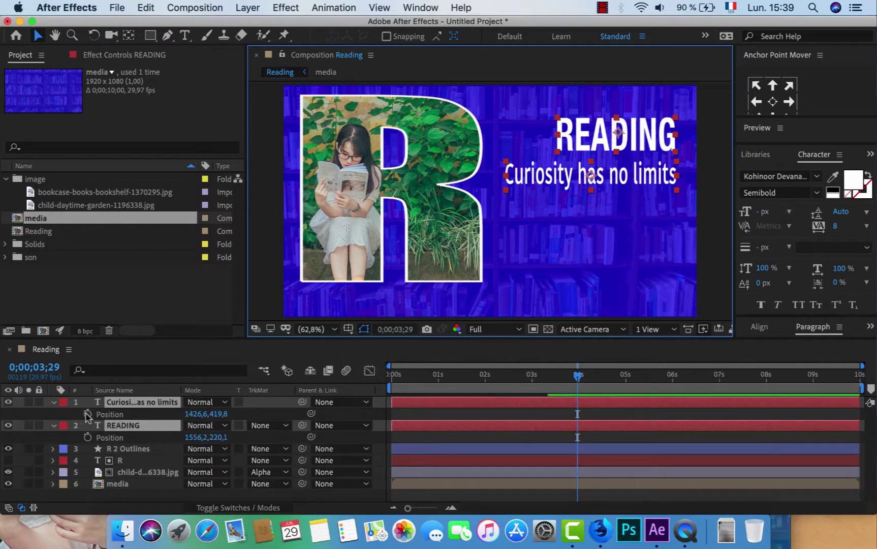
left_click(584, 377)
left_click_drag(583, 378, 624, 384)
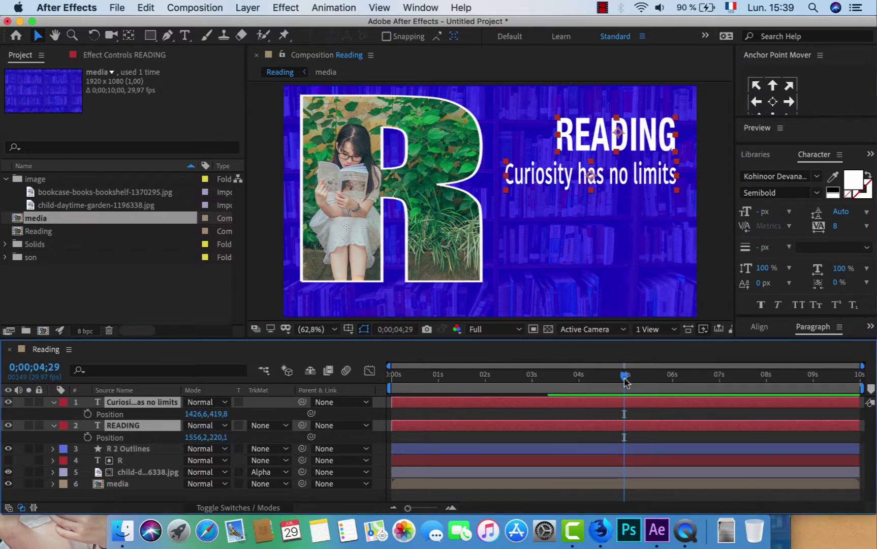
left_click(88, 414)
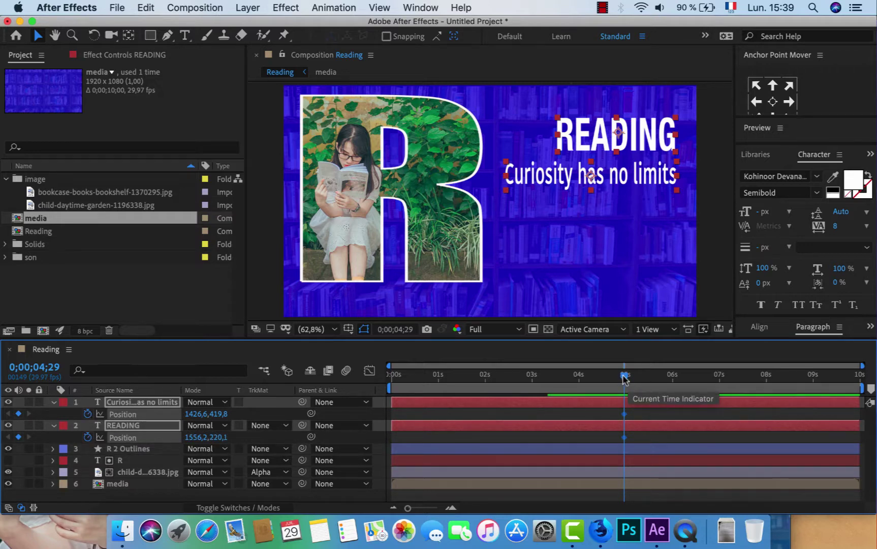
At 0;00;03;18 move both texts right off-frame, then Easy Ease all four Position keyframes.
left_click_drag(624, 378, 560, 390)
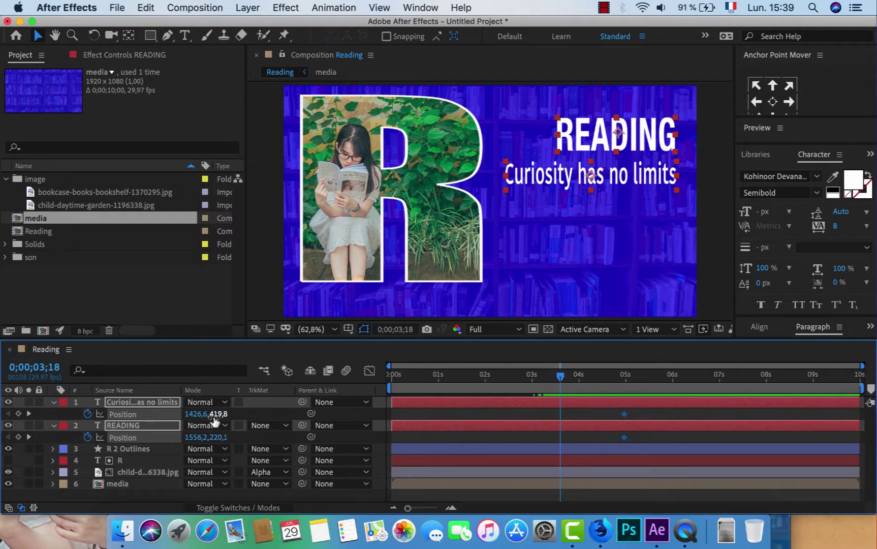
key("alt+shift+p")
key("space")
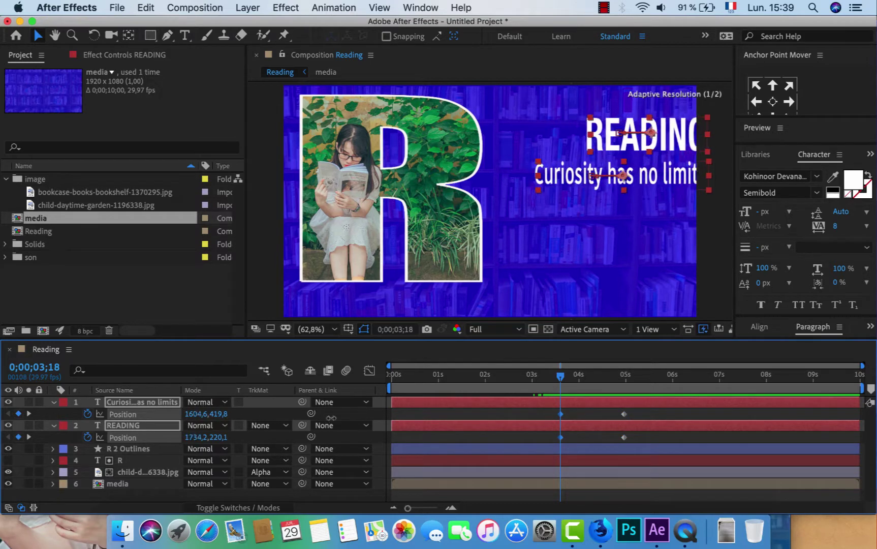
key("v")
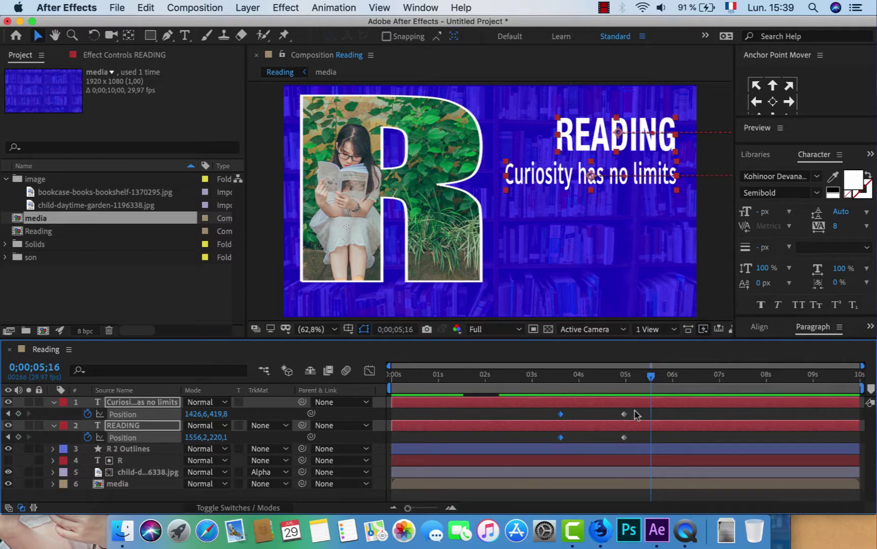
left_click_drag(635, 410, 554, 457)
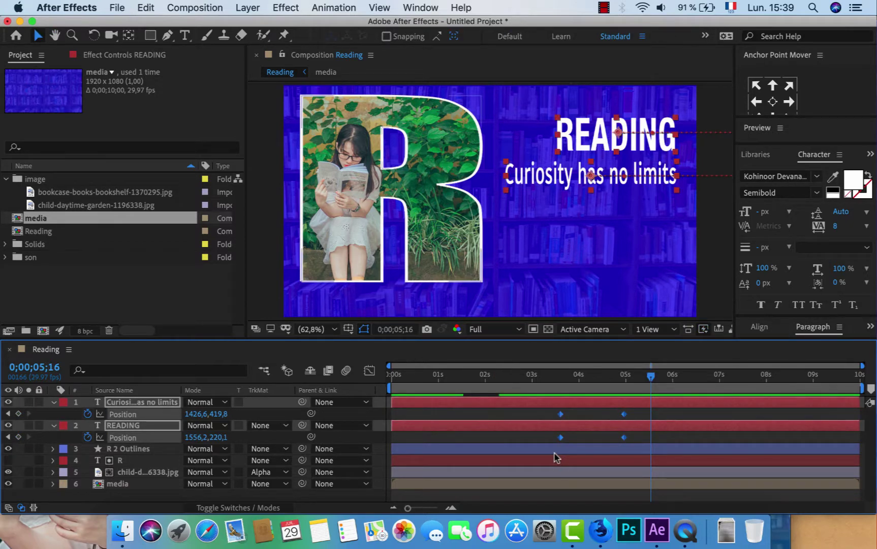
key("F9")
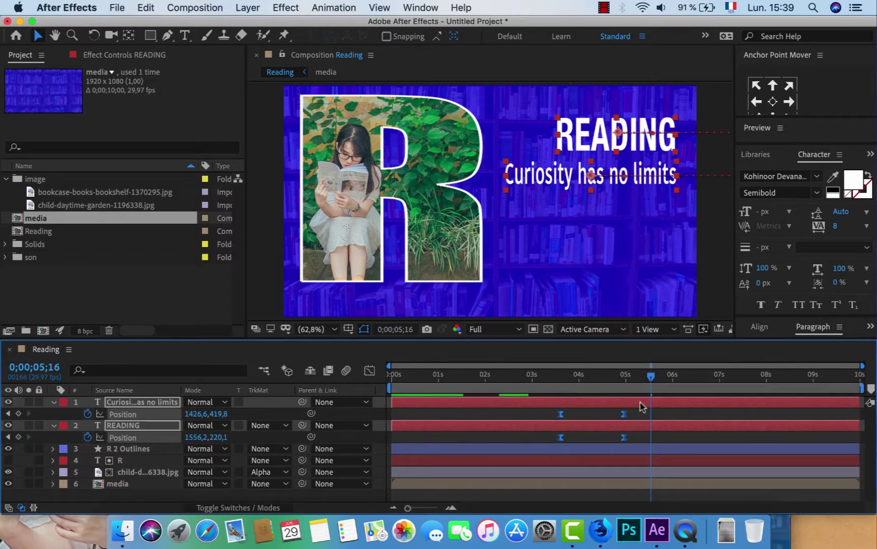
In the speed graph, drag both Position keyframes' influence so the text shoots in fast and eases slowly, then scrub to check.
left_click(369, 370)
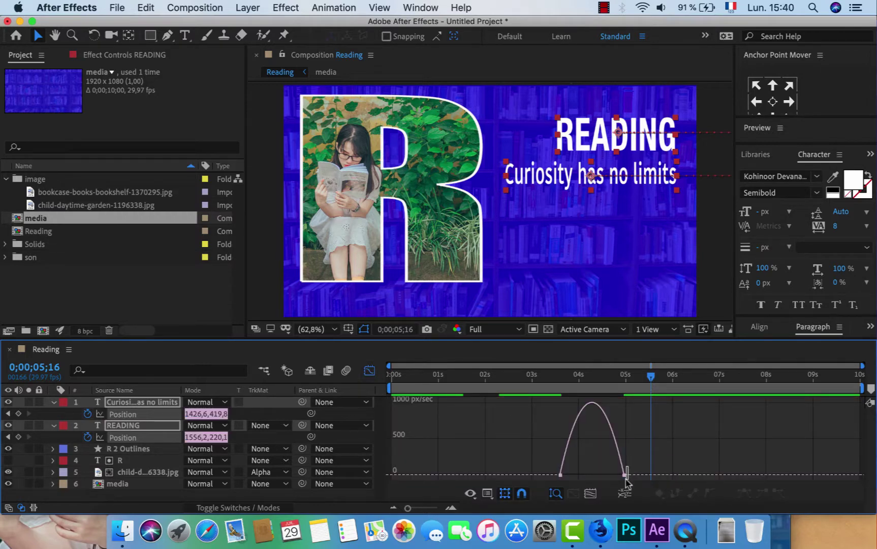
left_click_drag(625, 480, 561, 475)
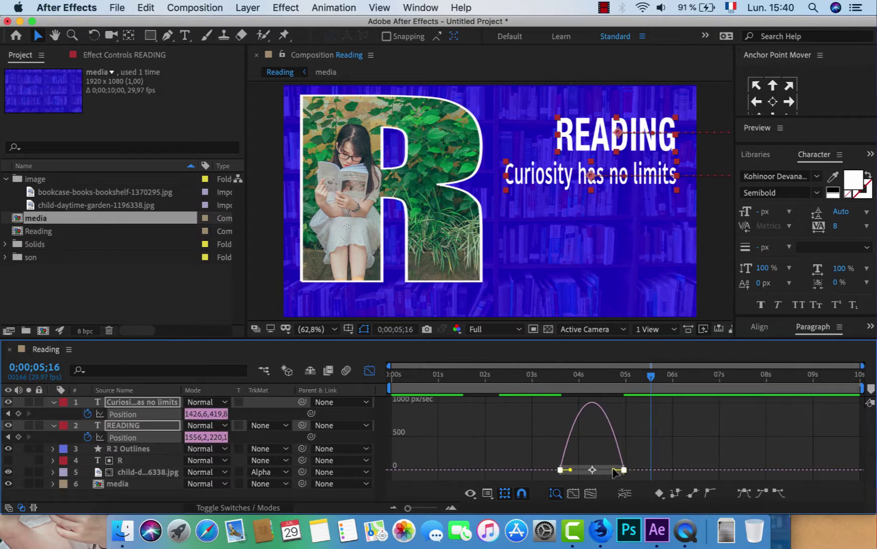
left_click_drag(614, 470, 592, 471)
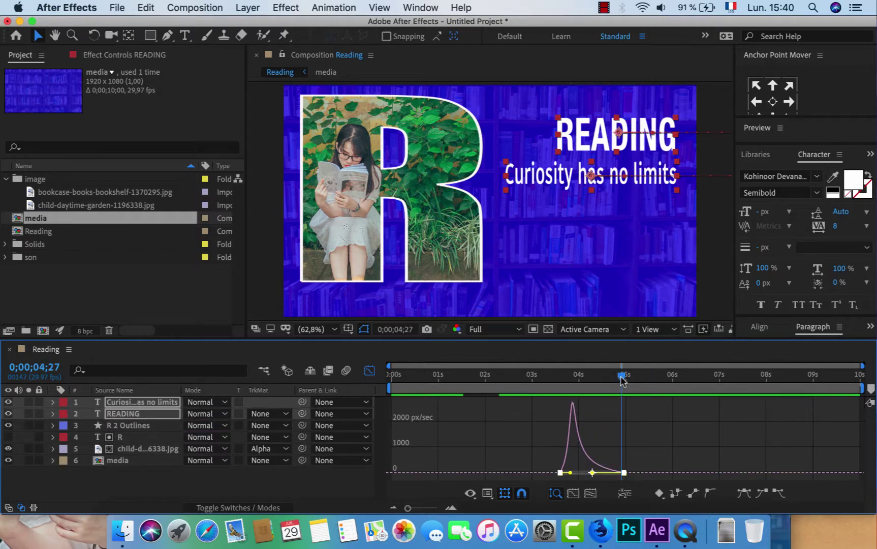
left_click_drag(622, 380, 506, 377)
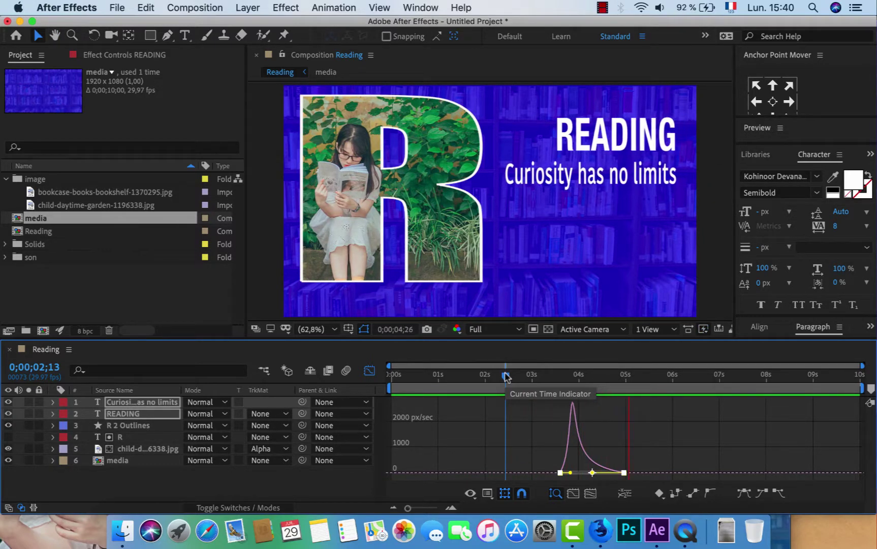
left_click_drag(506, 377, 546, 376)
Reveal the text layers' Position keyframes, select the subtitle's two keyframes and preview the slide-in.
left_click(369, 371)
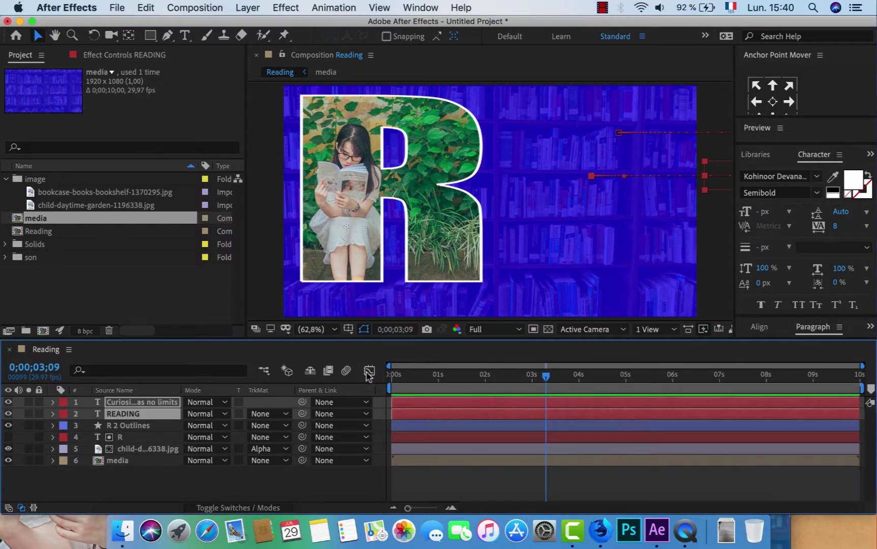
left_click(123, 403)
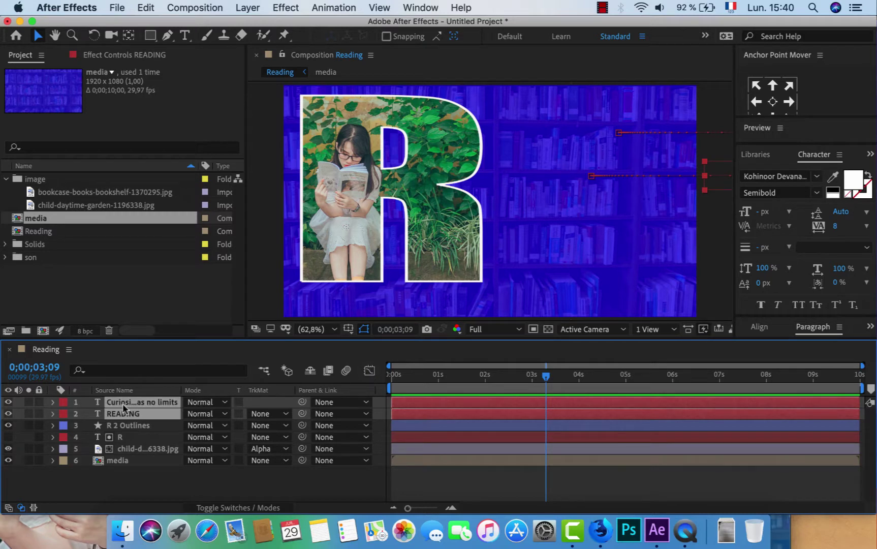
key("p")
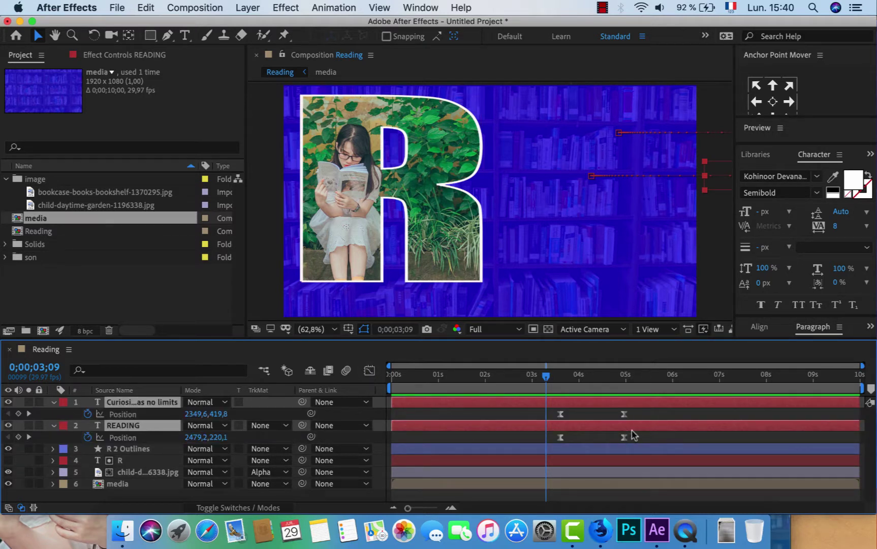
mouse_move(545, 376)
left_mouse_down()
mouse_move(570, 385)
mouse_move(547, 382)
left_mouse_up()
left_click_drag(647, 415, 551, 418)
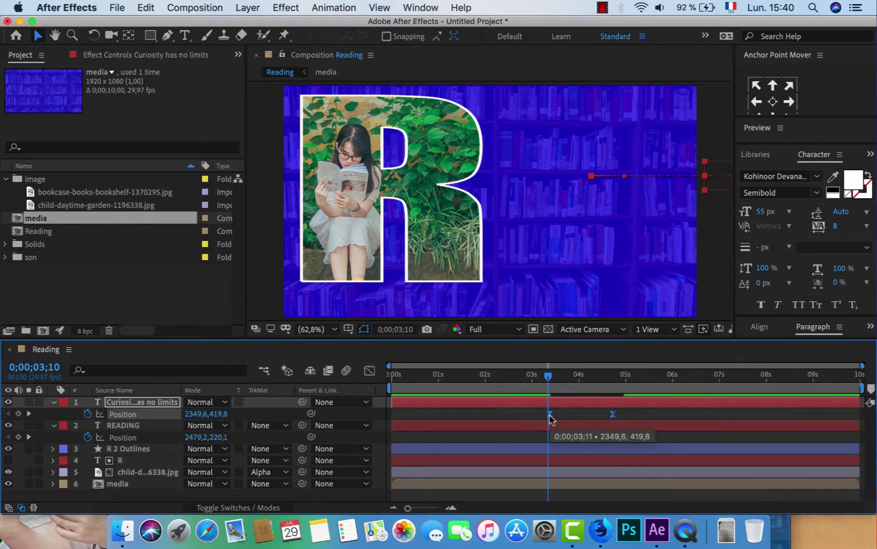
key("space")
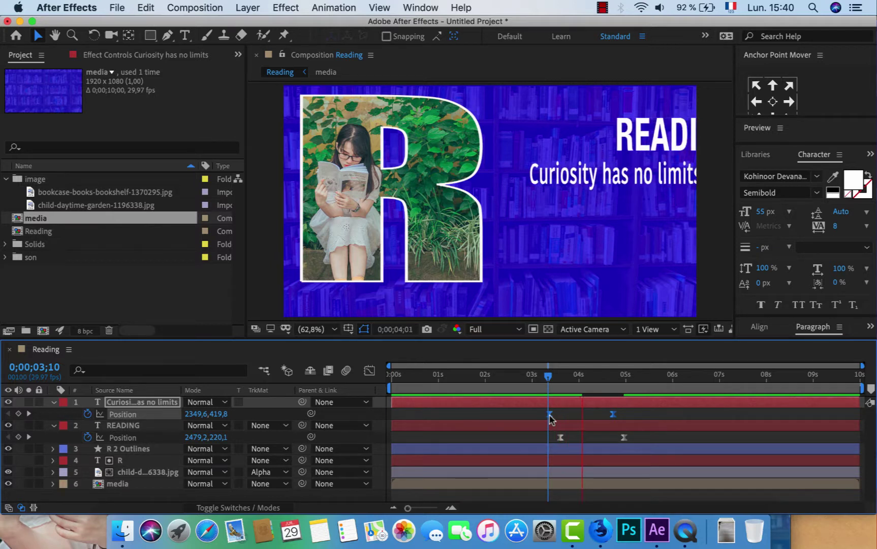
key("space")
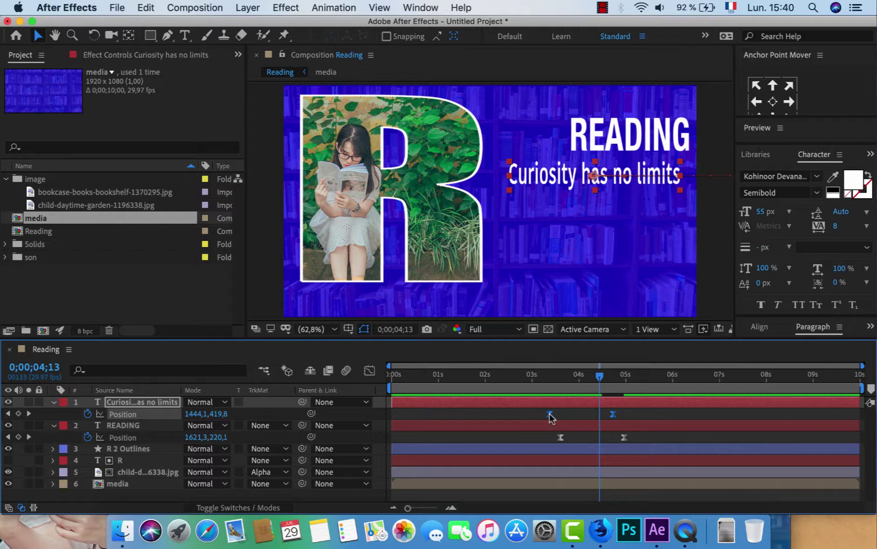
Shift the subtitle's keyframes a few frames later and preview the timing from 2;29.
left_click_drag(550, 417, 576, 418)
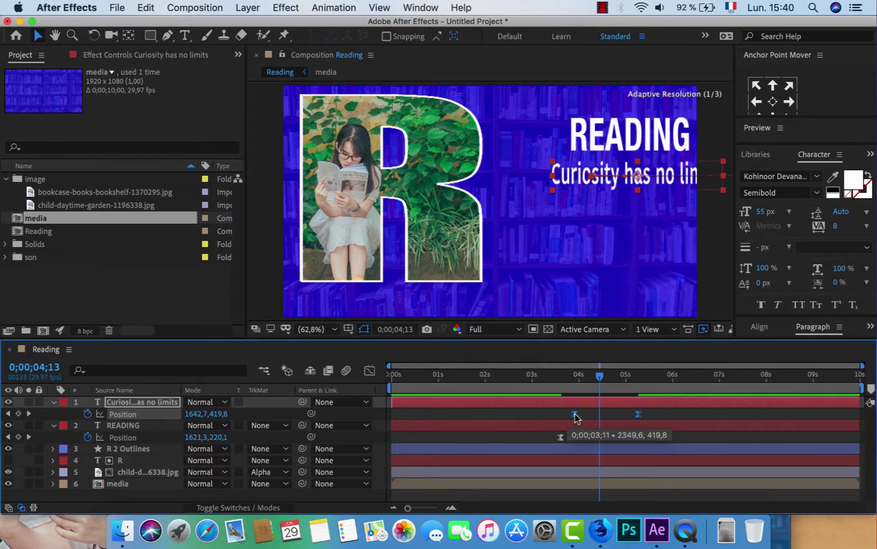
left_click_drag(599, 376, 529, 382)
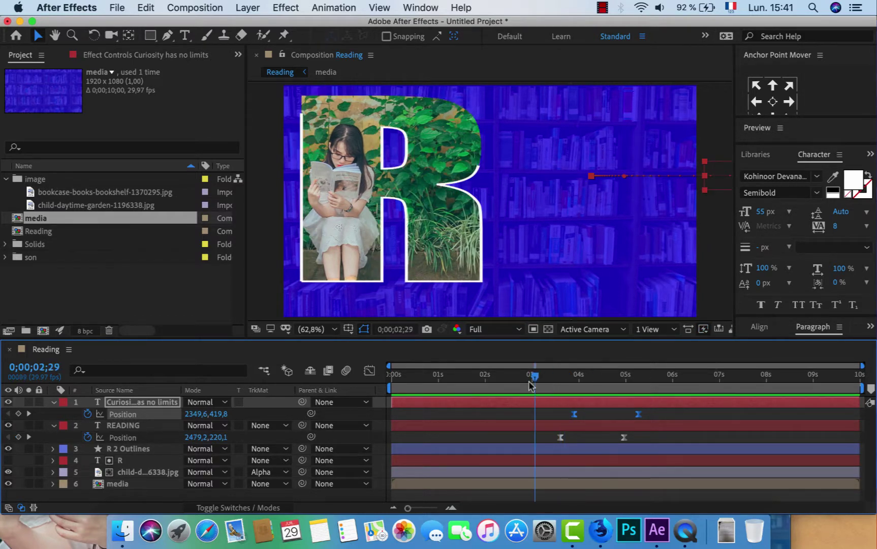
key("space")
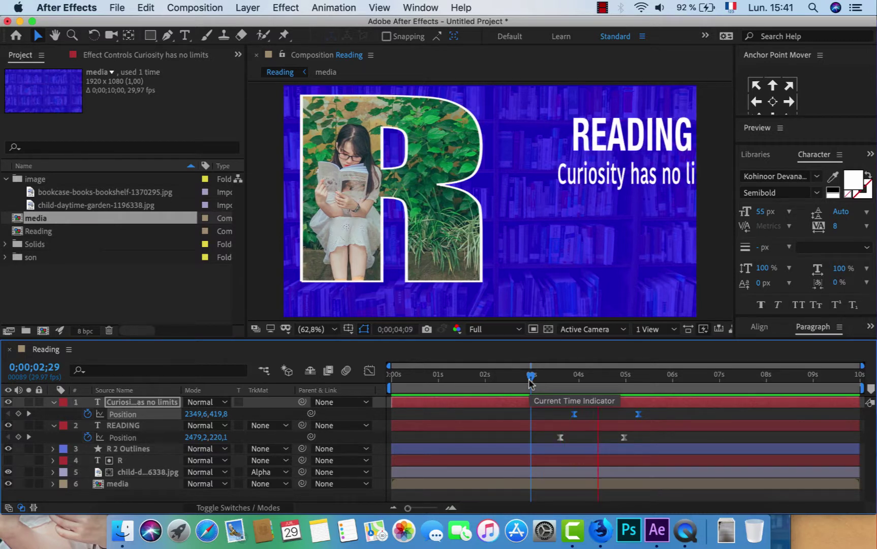
key("space")
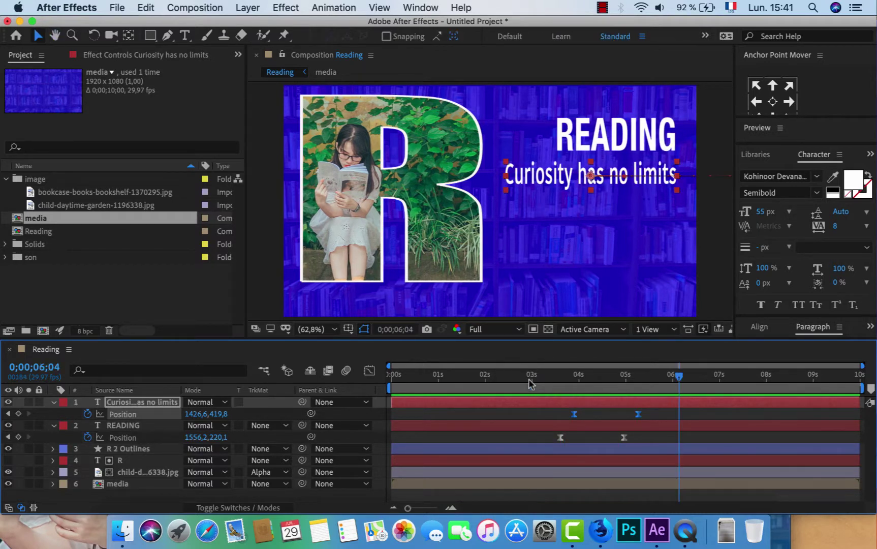
left_click_drag(678, 377, 546, 384)
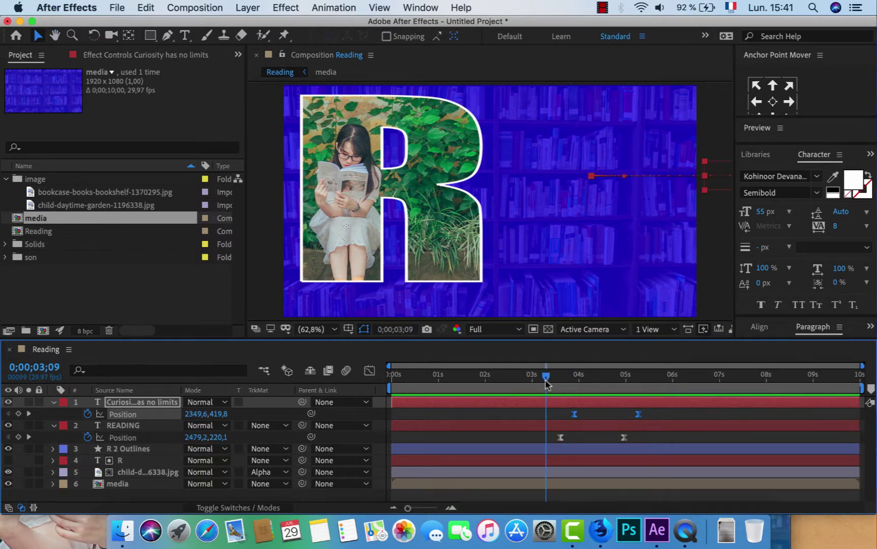
key("space")
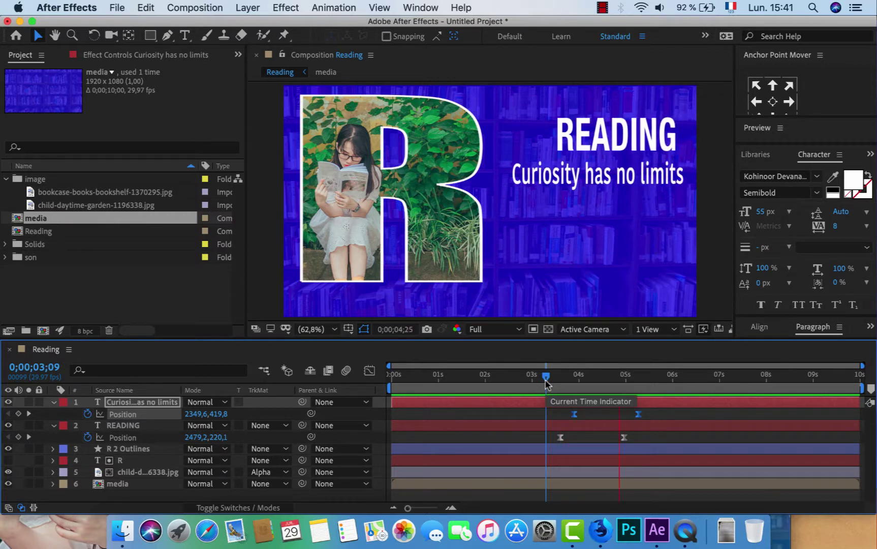
key("space")
Collapse the Position properties of the subtitle and READING layers.
left_click(53, 402)
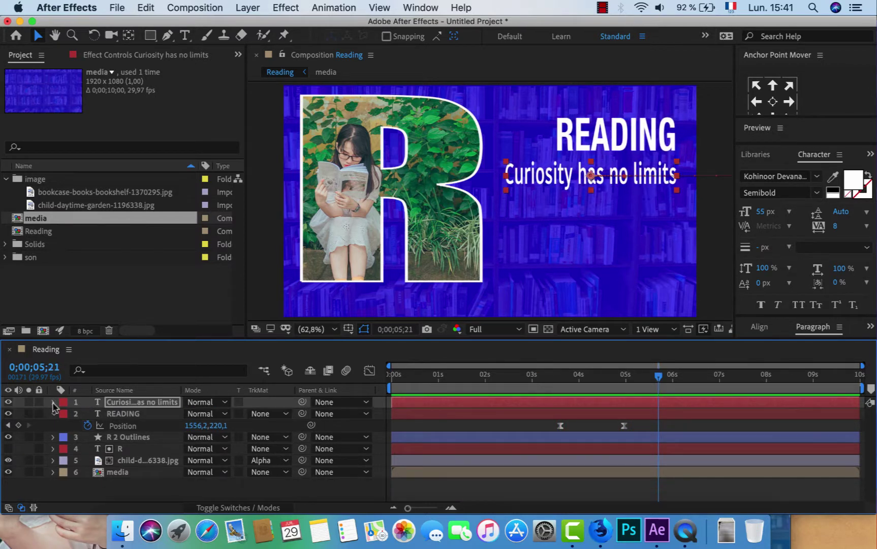
left_click(53, 413)
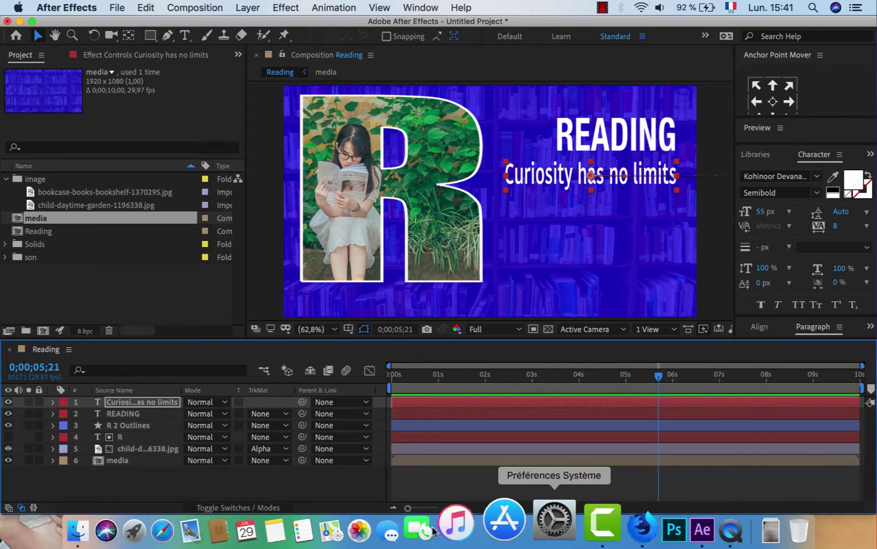
Launch Illustrator and open the recent vintage ornaments file, keeping 9-slice scaling for symbols.
left_click(179, 525)
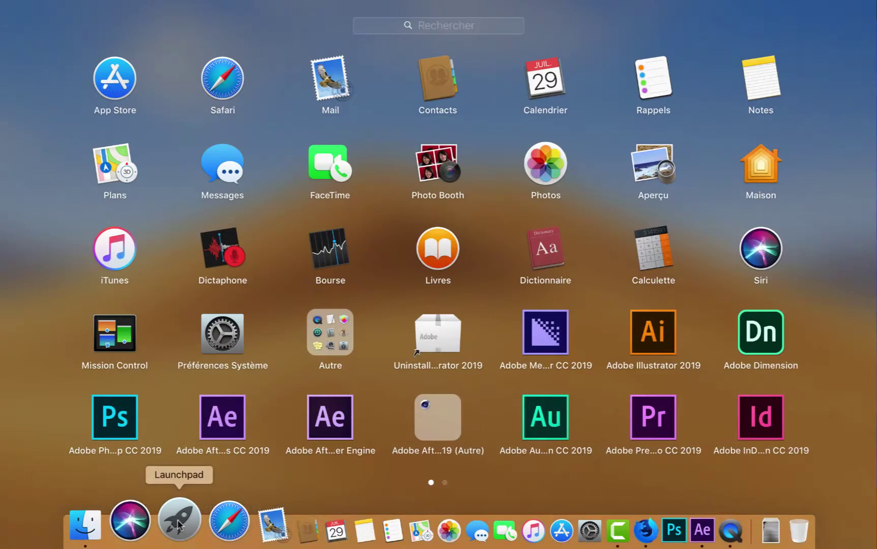
left_click(629, 331)
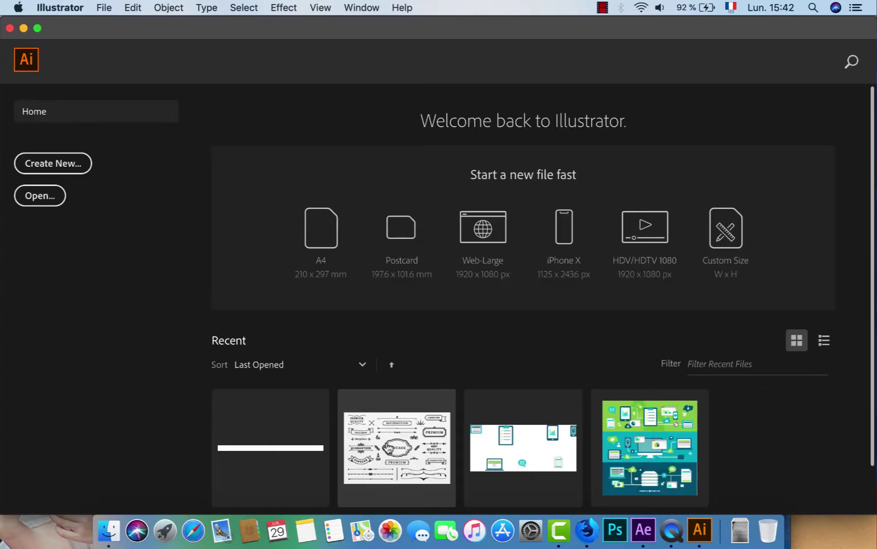
left_click(388, 447)
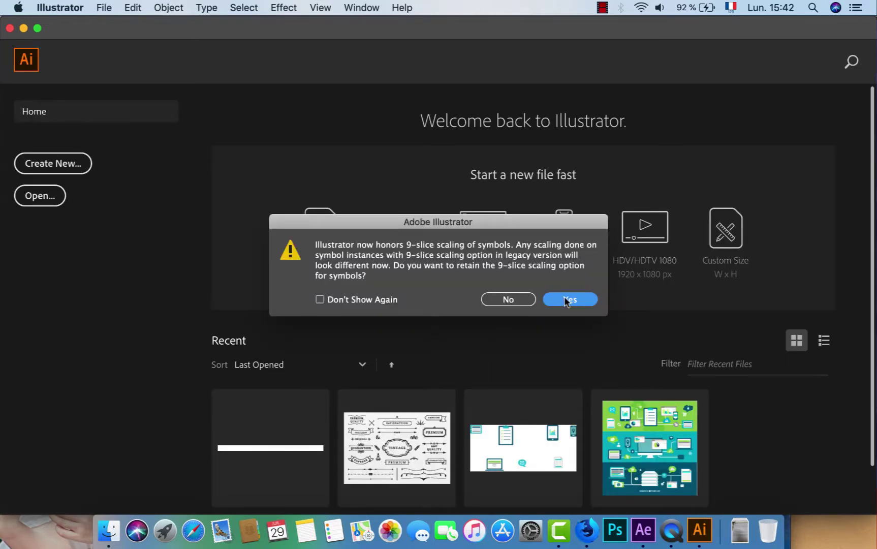
left_click(567, 300)
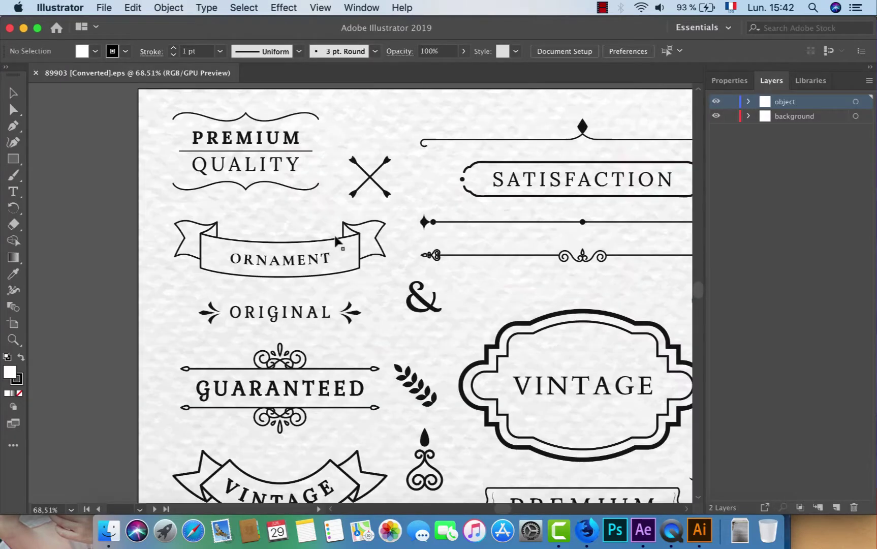
Create a new 1920 × 1080 document from the Film & Video HDV/HDTV 1080 preset.
left_click(104, 7)
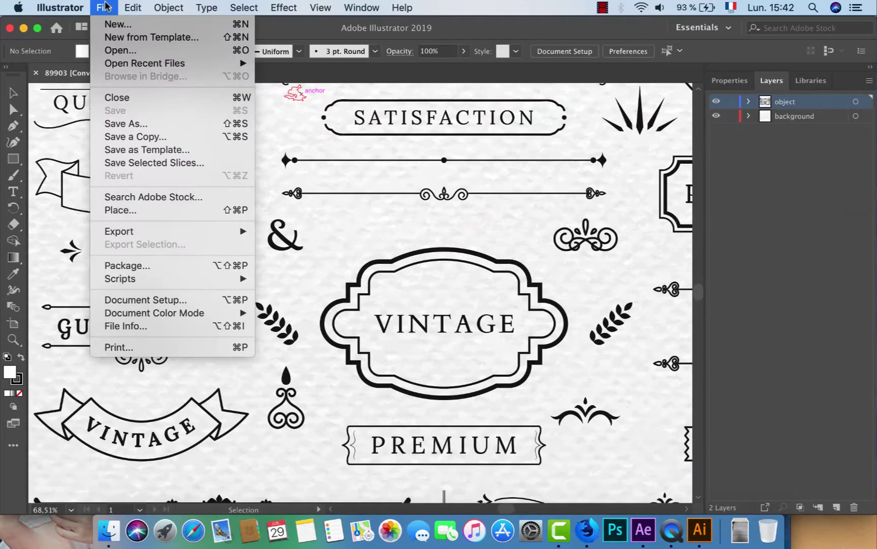
left_click(122, 27)
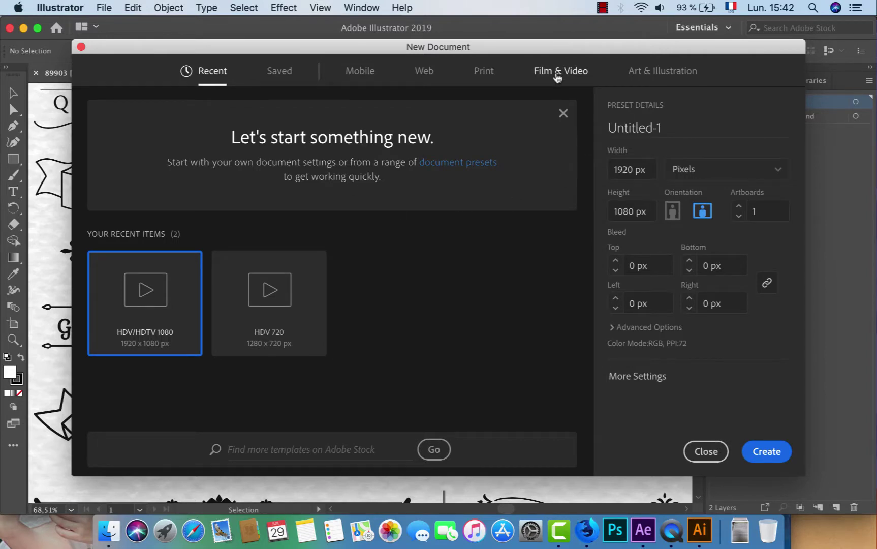
left_click(559, 71)
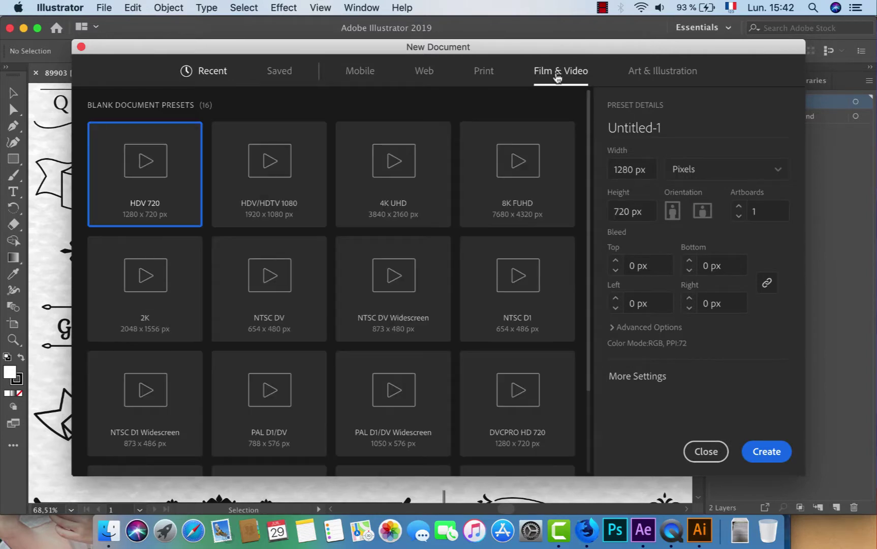
left_click(279, 197)
left_click(769, 451)
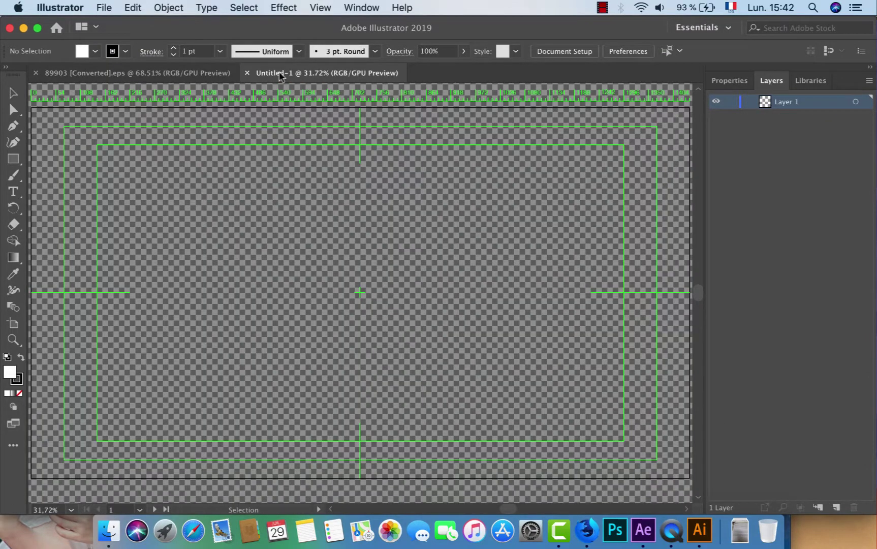
Select the bottom divider ornament in the vintage file and drag it into Untitled-1.
left_click(153, 73)
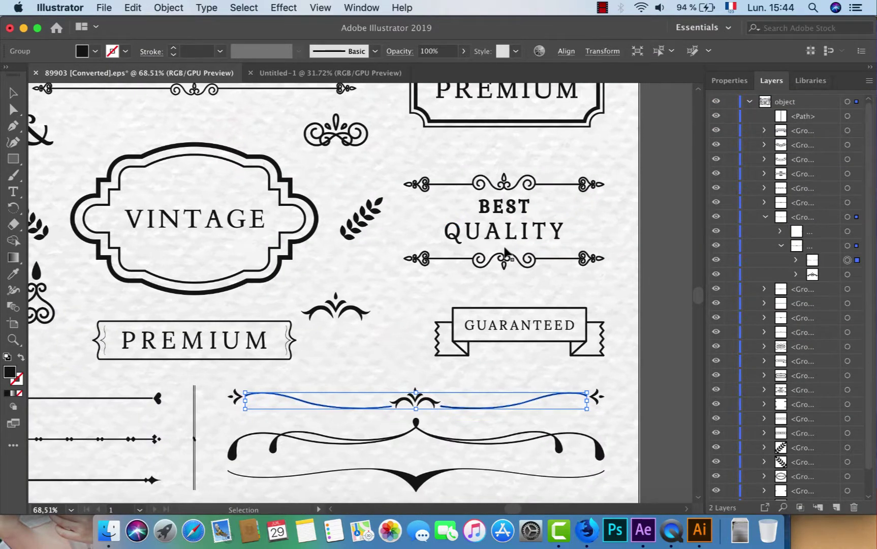
scroll(506, 251, "left", 3)
scroll(505, 251, "left", 3)
scroll(505, 252, "left", 3)
scroll(505, 252, "down", 2)
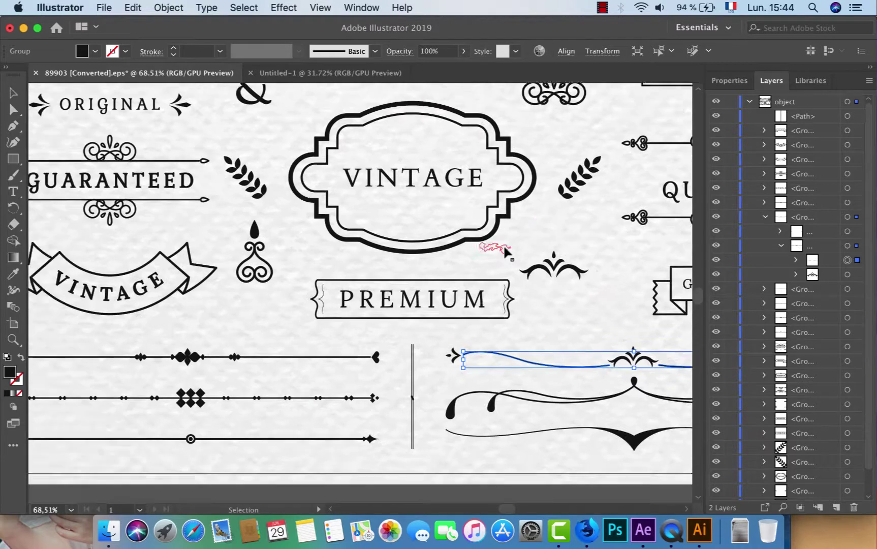
scroll(505, 253, "left", 5)
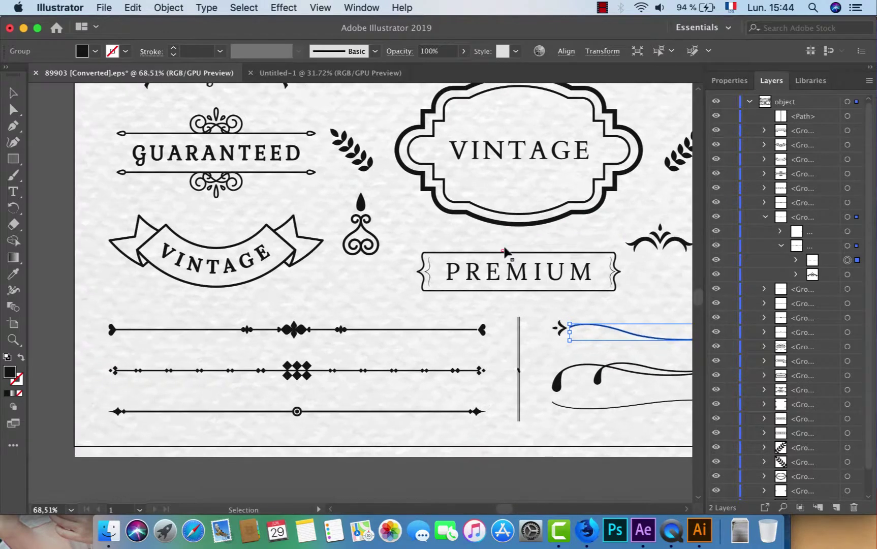
left_click(323, 412)
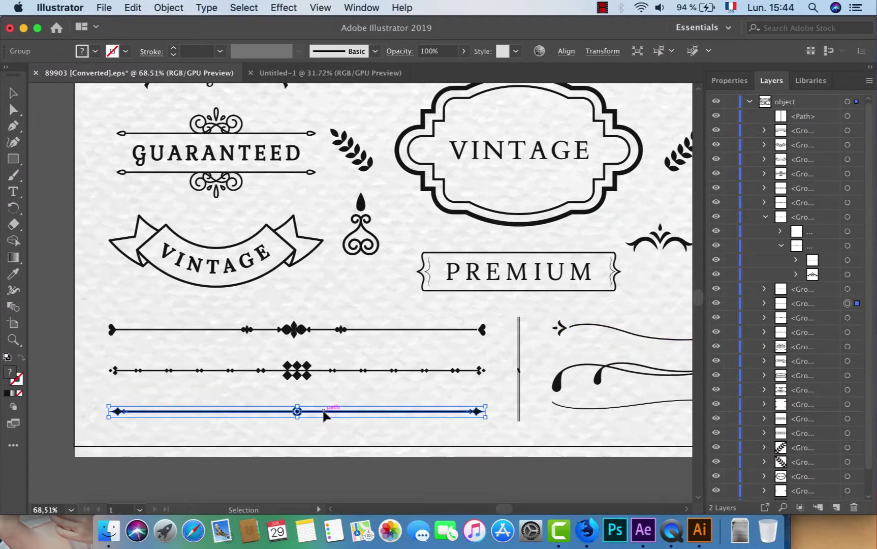
mouse_move(324, 412)
left_mouse_down()
mouse_move(326, 76)
mouse_move(372, 291)
left_mouse_up()
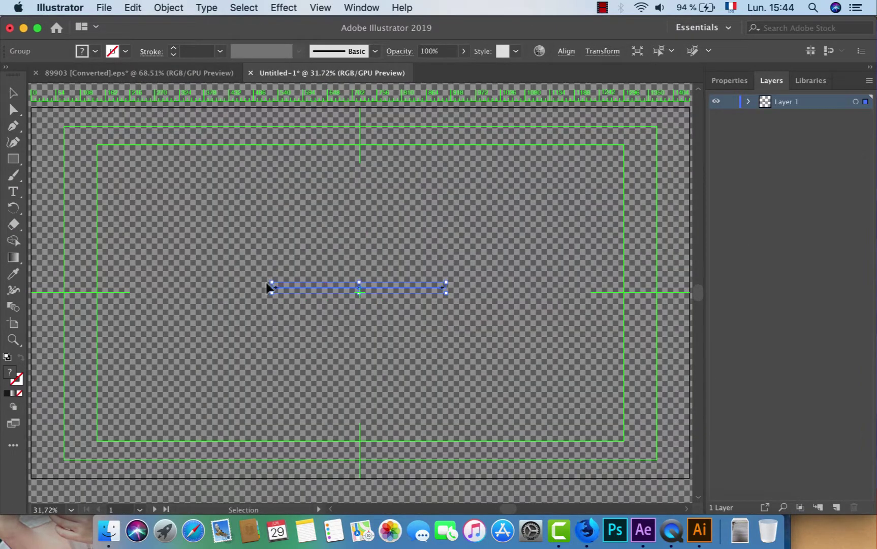
Stretch the divider wider at both ends and centre it on the artboard.
mouse_move(271, 282)
left_mouse_down()
mouse_move(162, 268)
mouse_move(162, 277)
left_mouse_up()
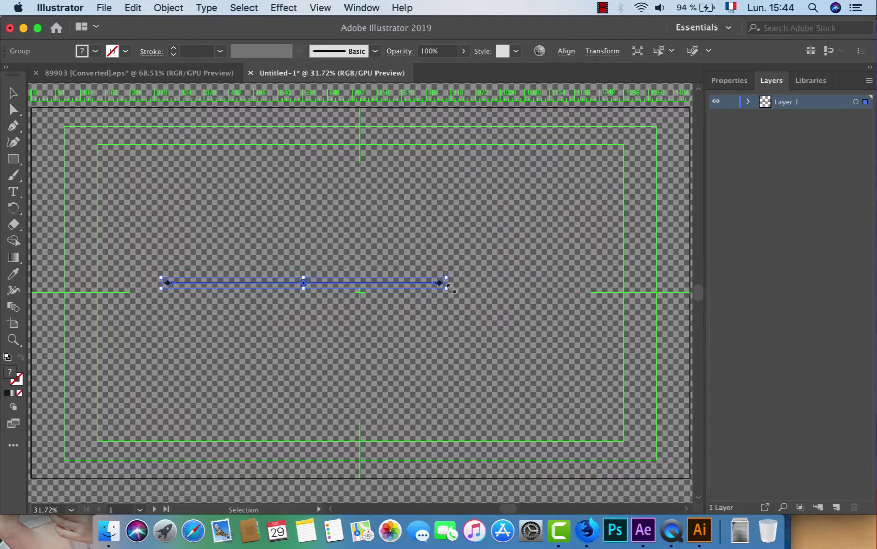
left_click_drag(447, 288, 517, 290)
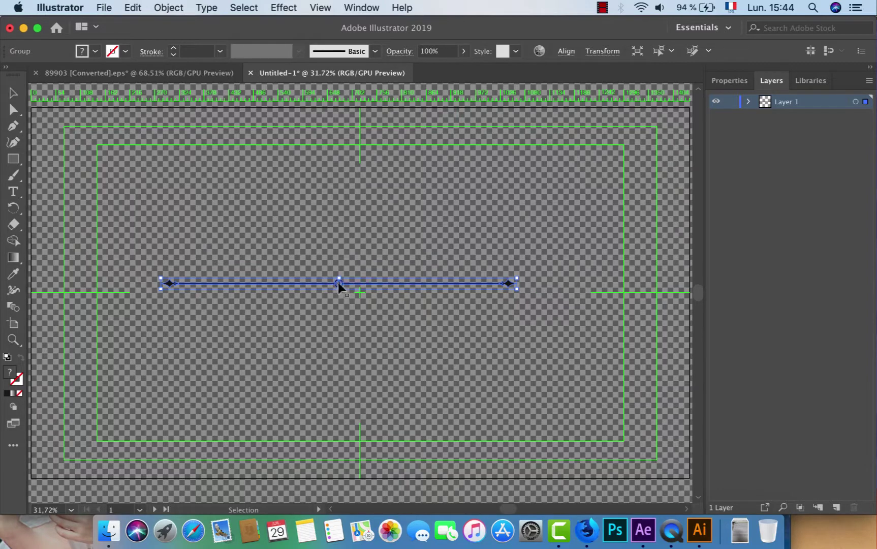
left_click_drag(339, 284, 359, 293)
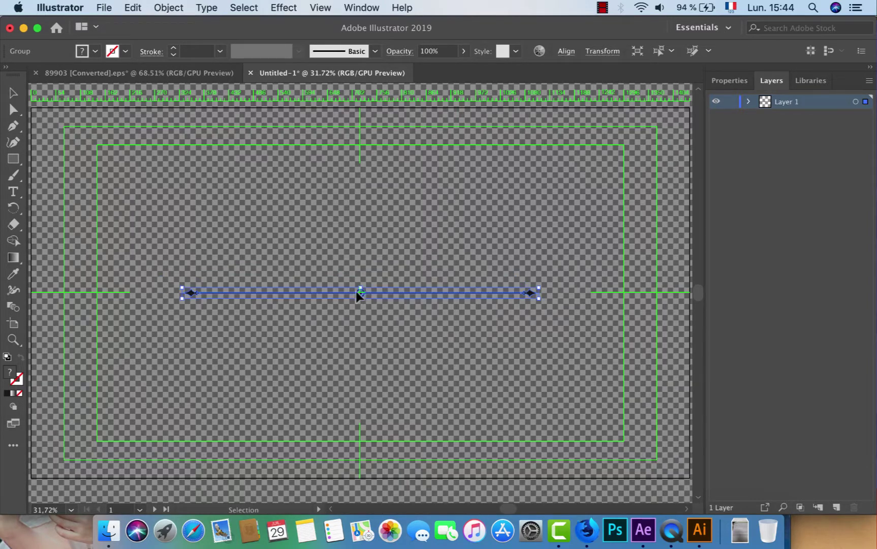
left_click(423, 332)
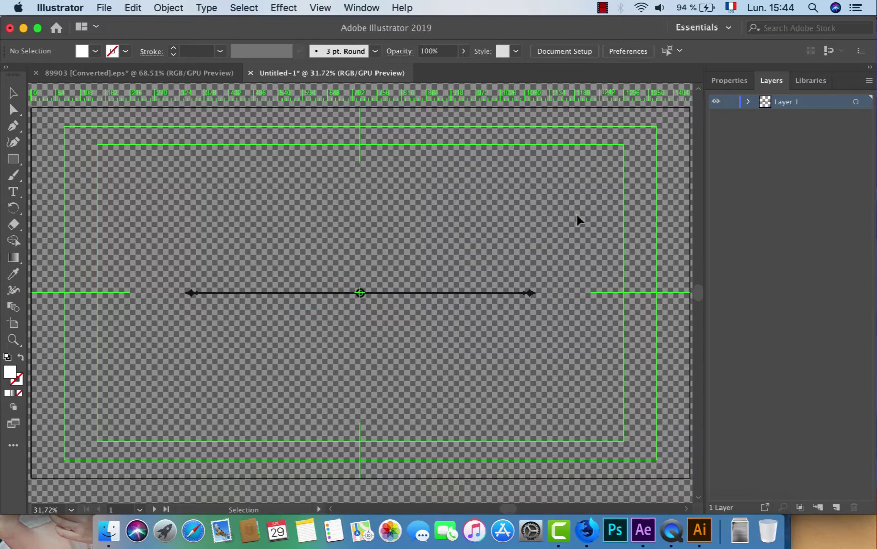
Collect the divider into a new layer and give it a white #FFFFFF fill.
left_click(747, 102)
left_click(747, 102)
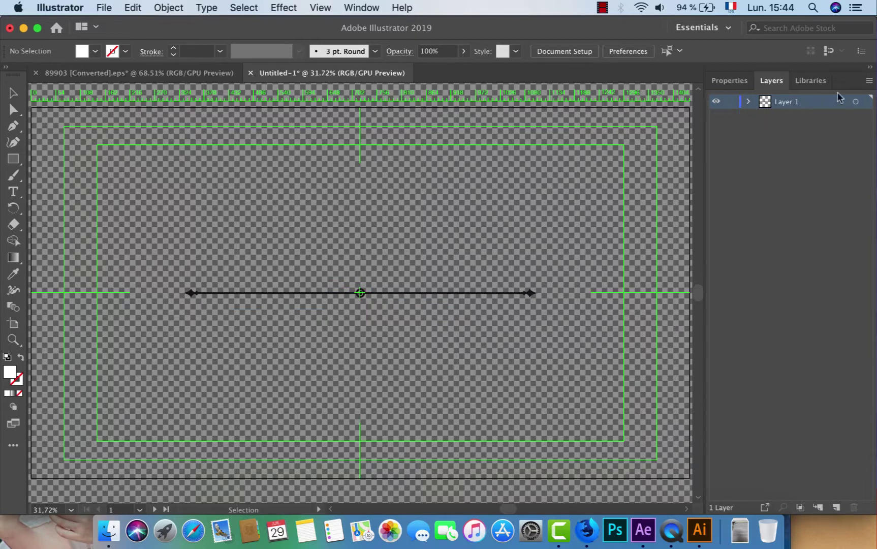
left_click(869, 82)
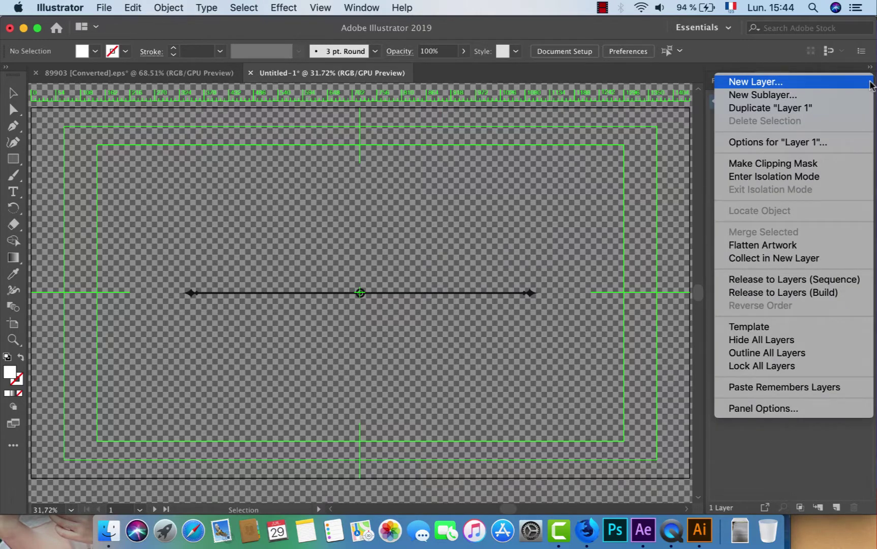
left_click(855, 258)
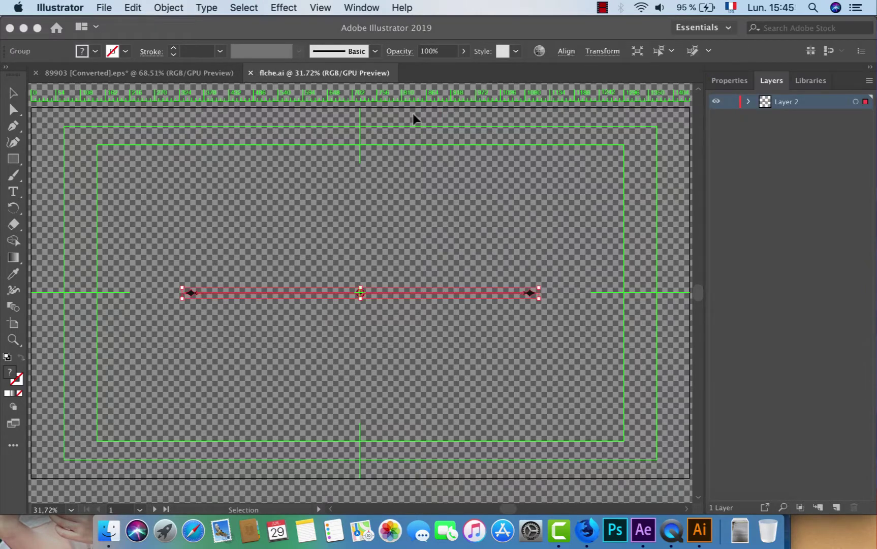
double_click(10, 376)
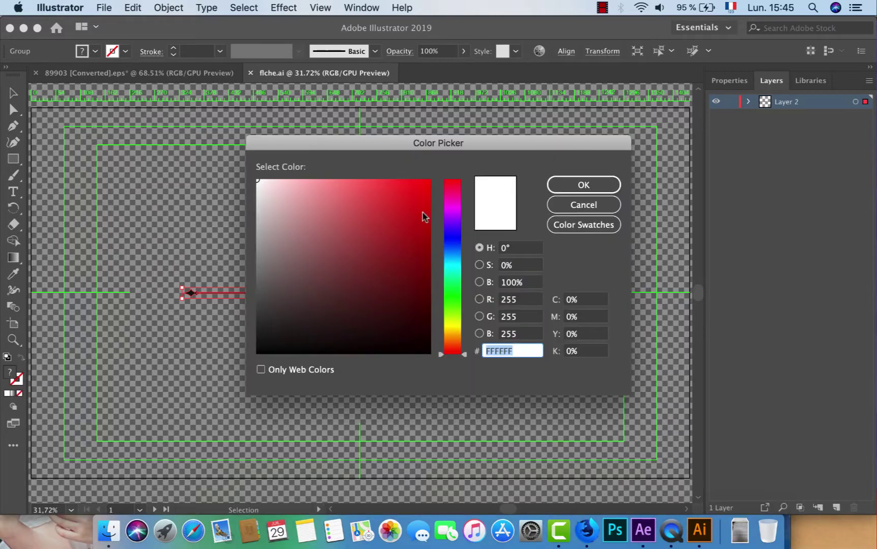
left_click(577, 188)
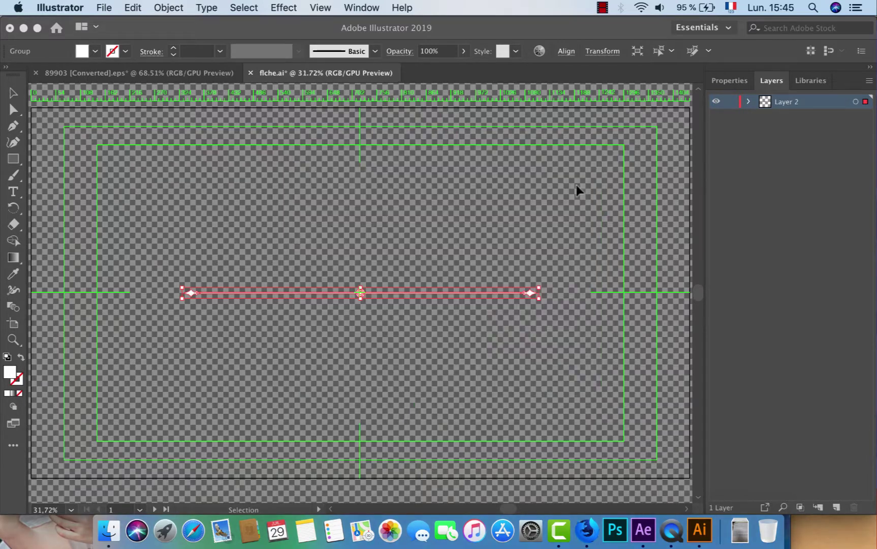
left_click(523, 386)
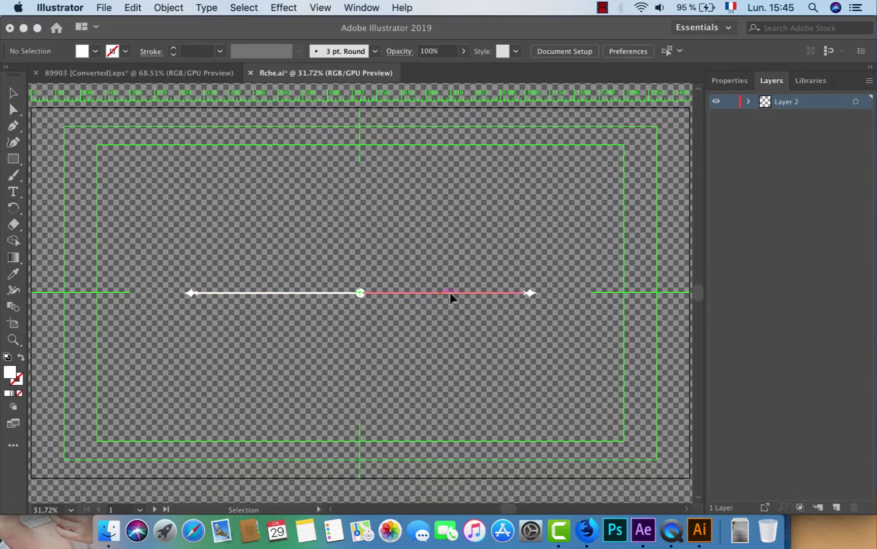
Save the document as flche.ai and minimize Illustrator to return to After Effects.
left_click(104, 9)
left_click(111, 110)
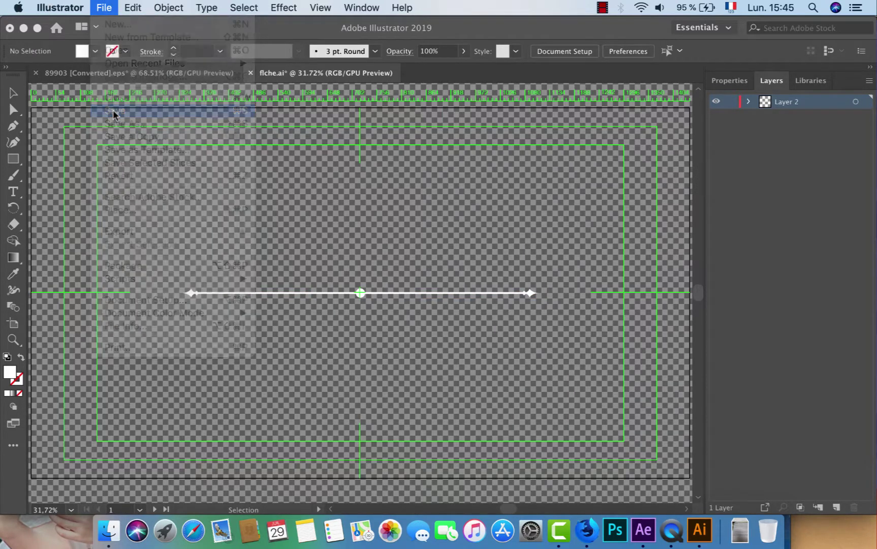
left_click(23, 28)
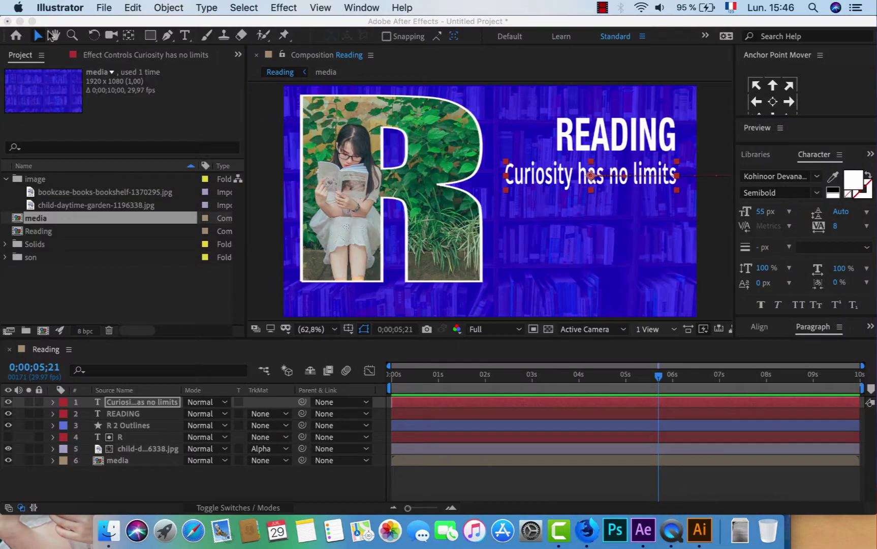
Import flche.ai through the Project panel's Import > File, with Import As set to Composition.
left_click(110, 280)
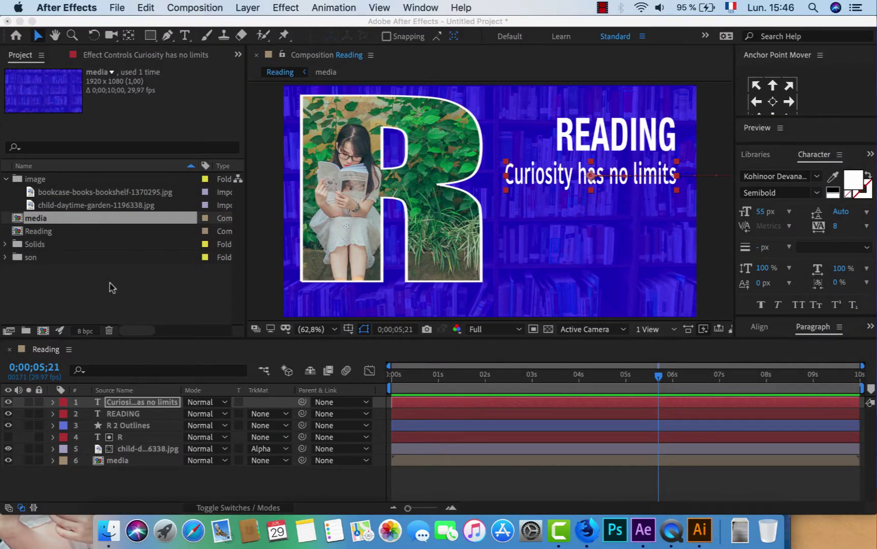
right_click(109, 281)
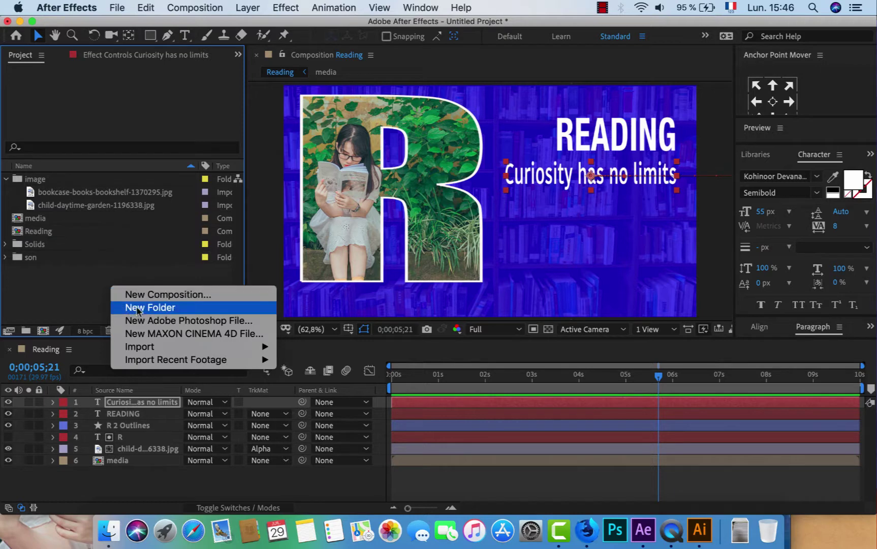
mouse_move(153, 349)
left_click(302, 347)
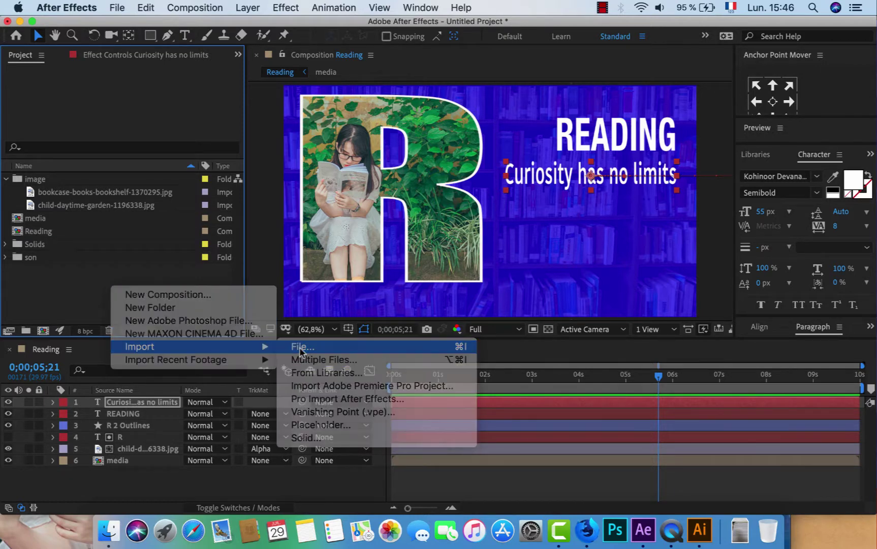
scroll(347, 165, "down", 2)
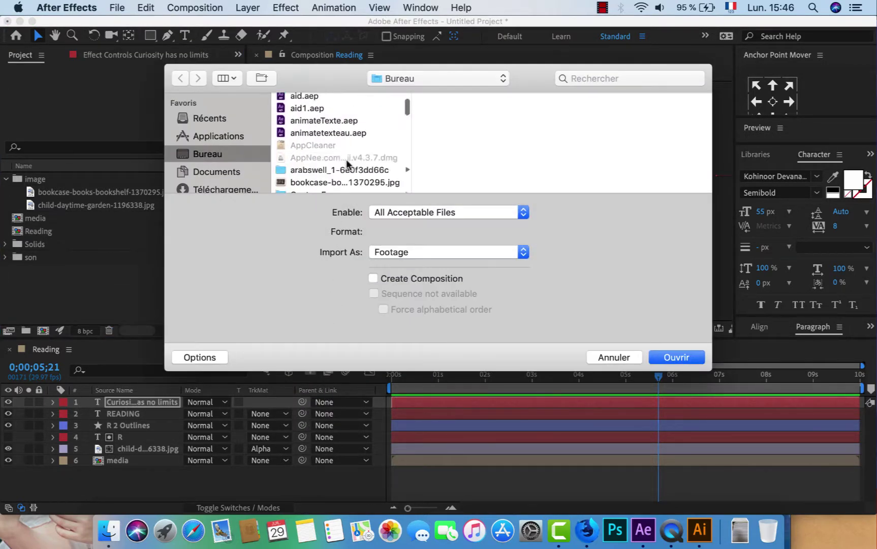
scroll(347, 161, "down", 8)
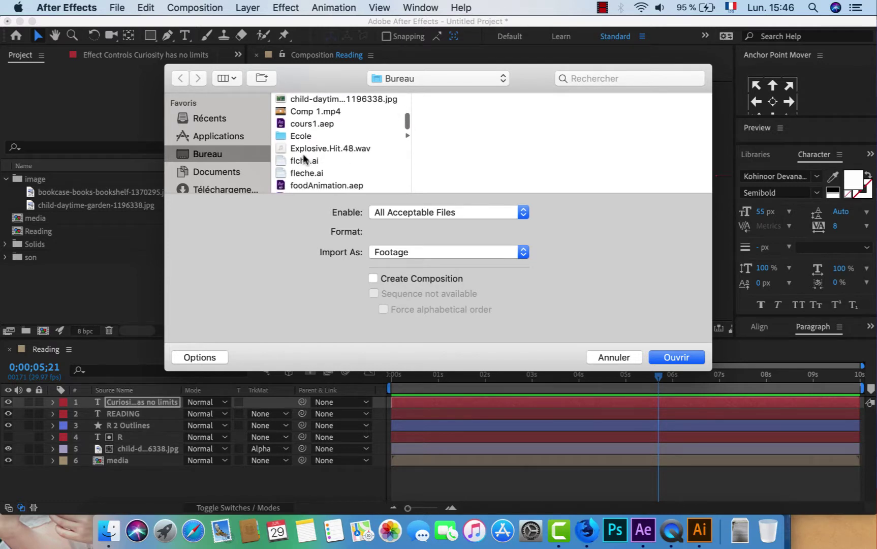
left_click(305, 160)
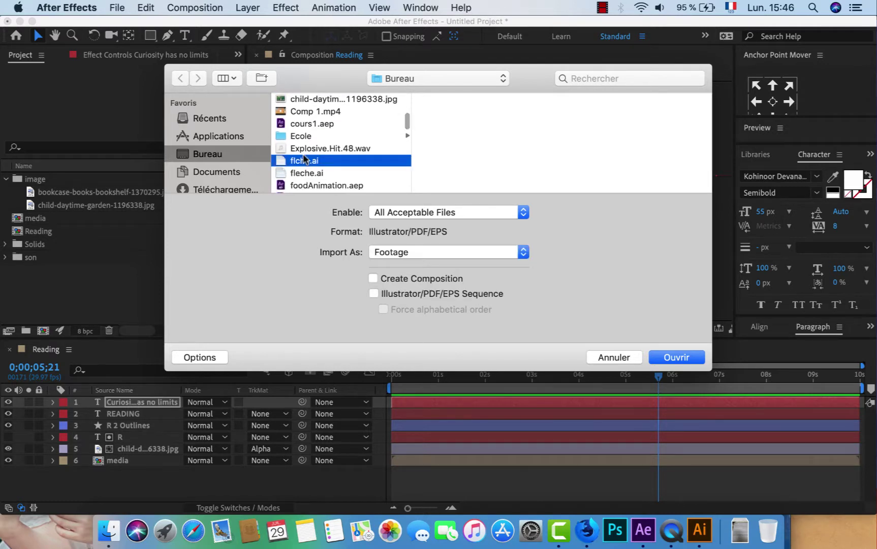
left_click(523, 252)
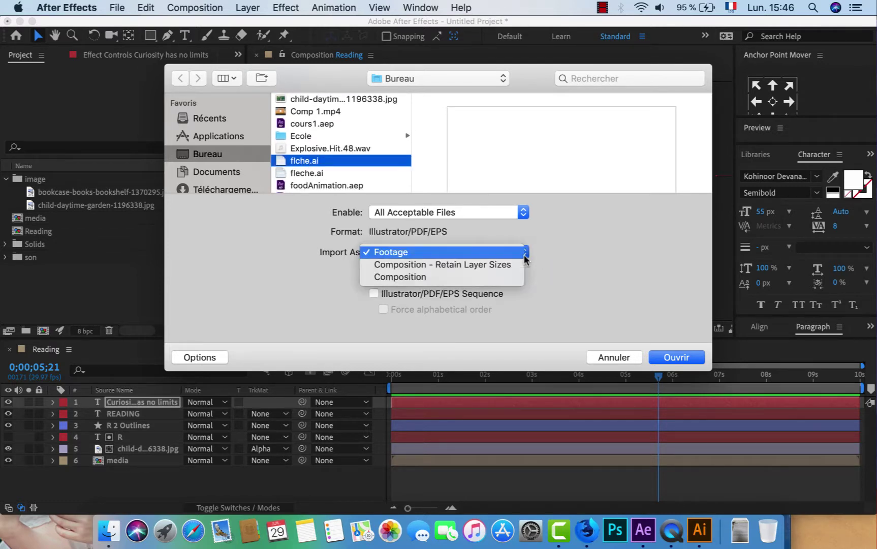
left_click(472, 278)
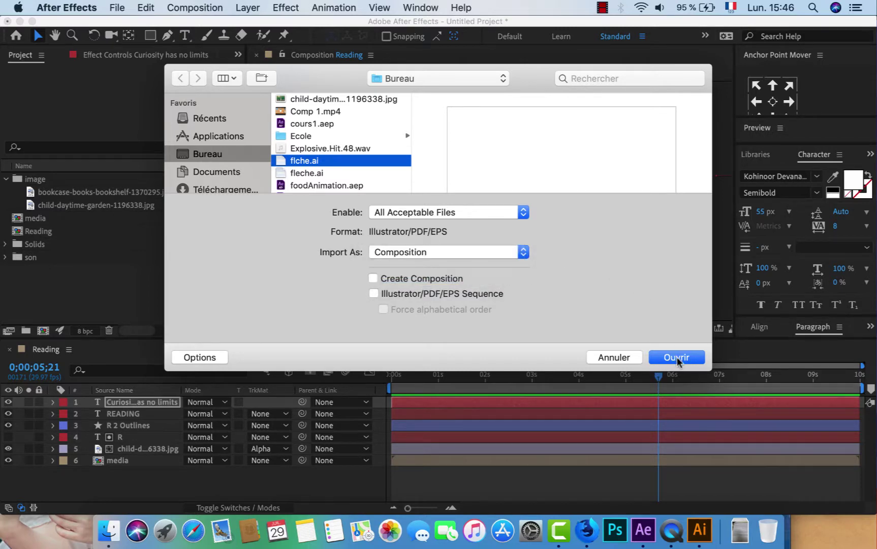
left_click(676, 357)
Add flche.ai to the Reading timeline and position the divider under the Curiosity has no limits subtitle.
left_click(5, 192)
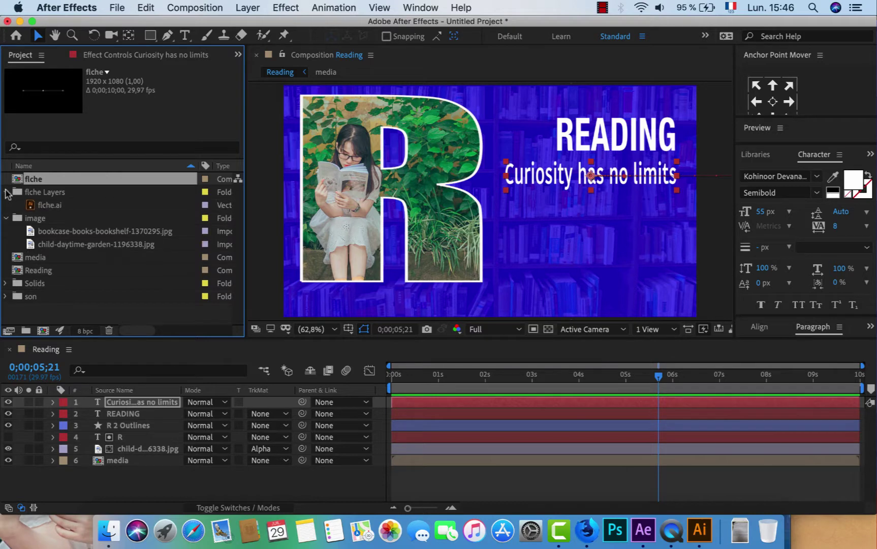
left_click_drag(46, 206, 131, 397)
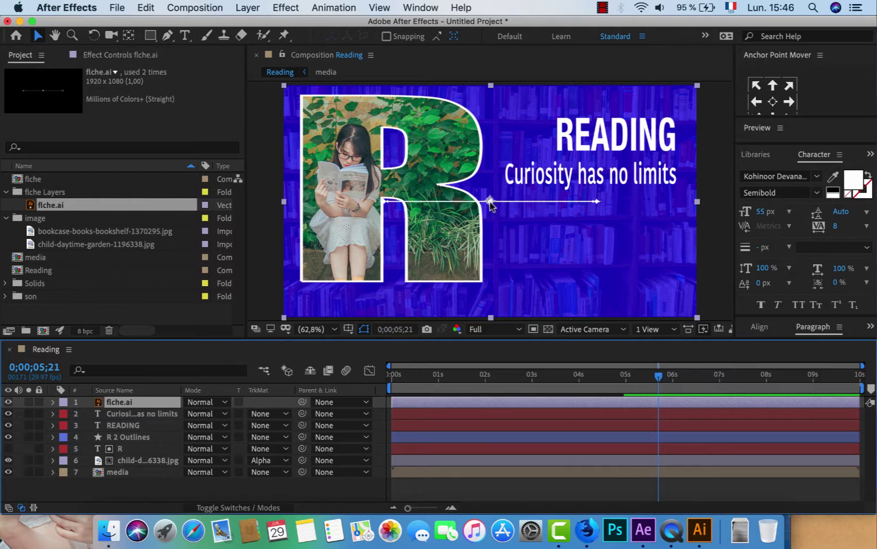
left_click_drag(489, 204, 590, 201)
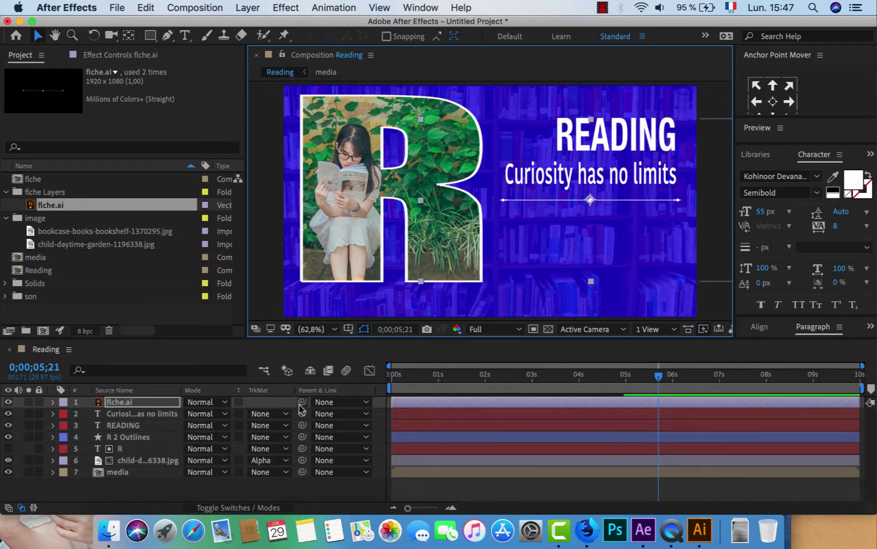
Parent the divider to the Curiosity has no limits subtitle layer and preview from 2 seconds.
left_click_drag(302, 402, 285, 425)
key("ctrl+z")
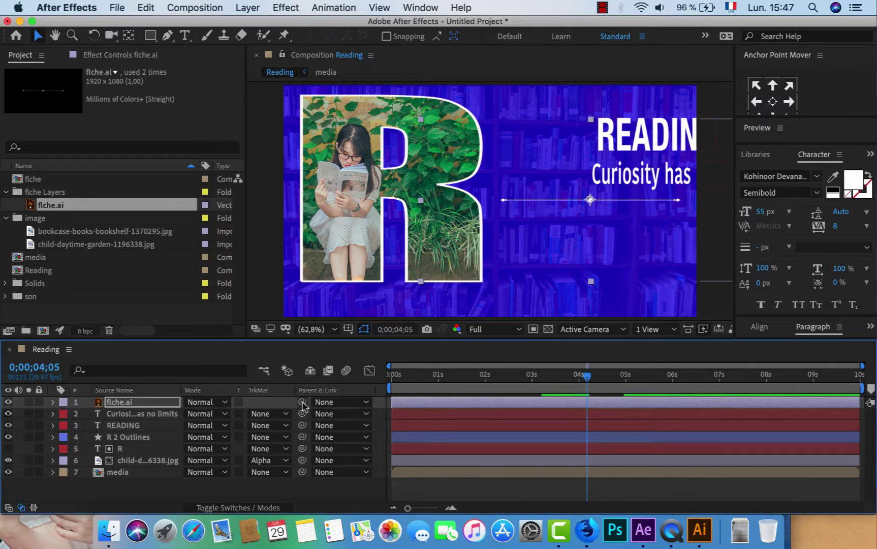
left_click_drag(302, 402, 169, 413)
left_click_drag(630, 378, 486, 378)
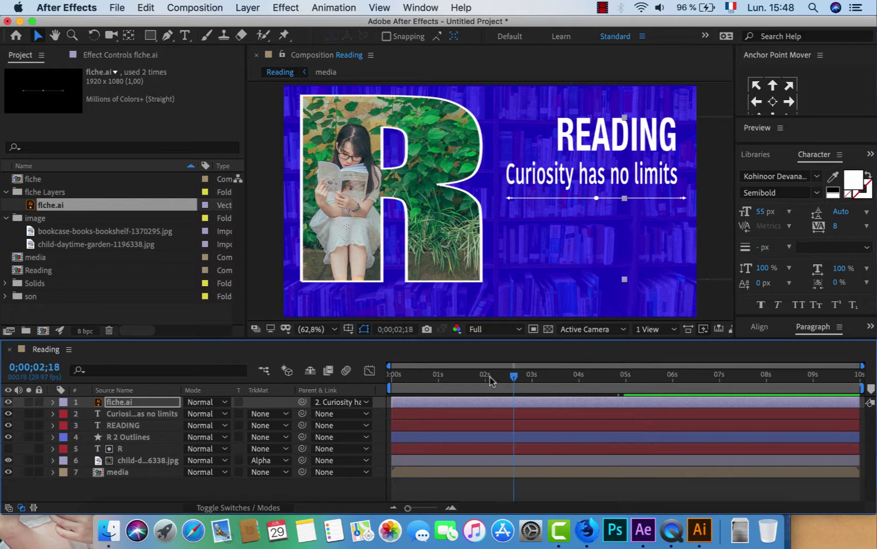
key("space")
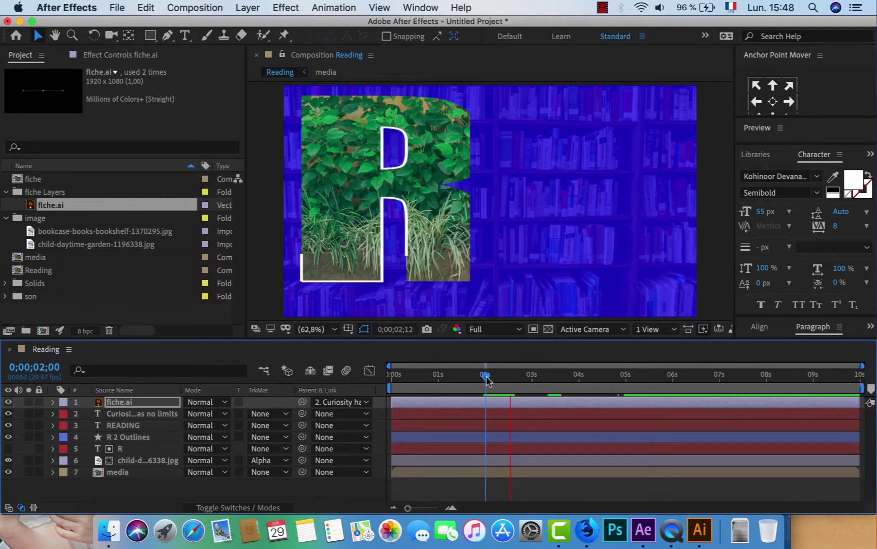
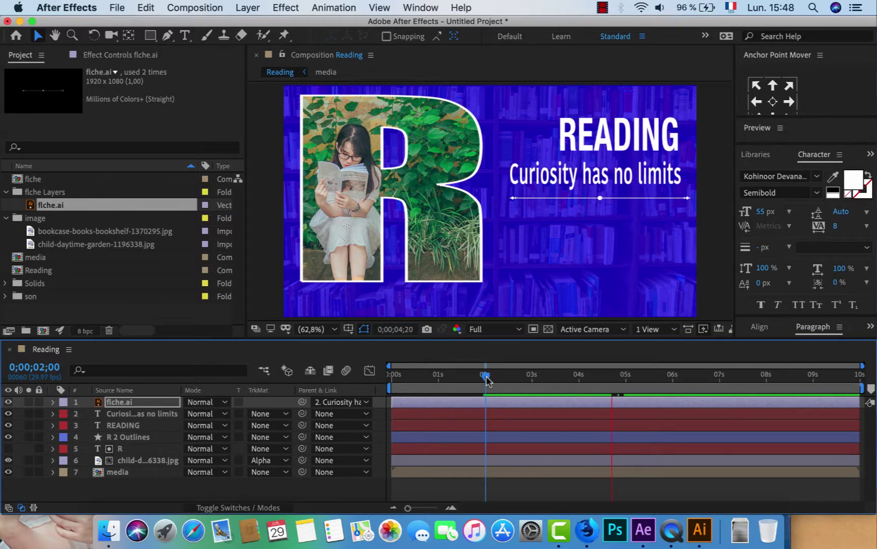
Draw a rectangle beneath the Curiosity has no limits tagline.
key("space")
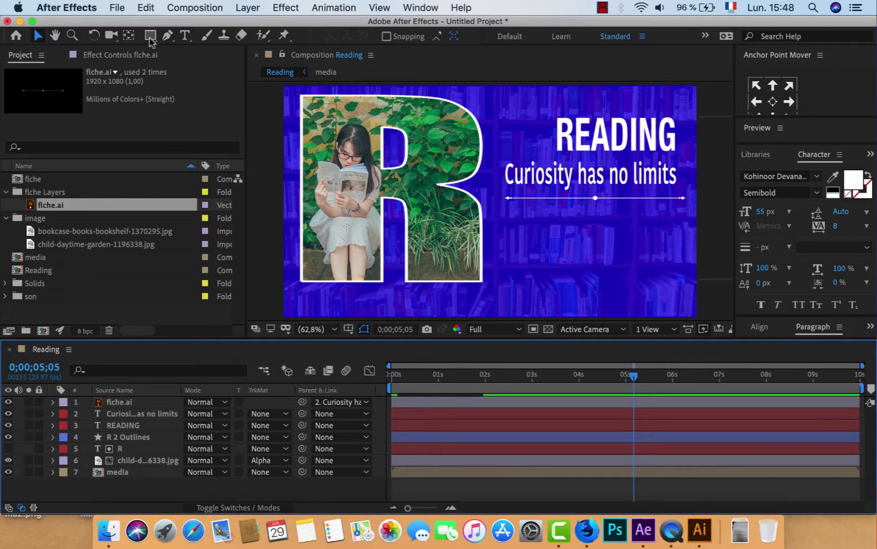
left_click(150, 37)
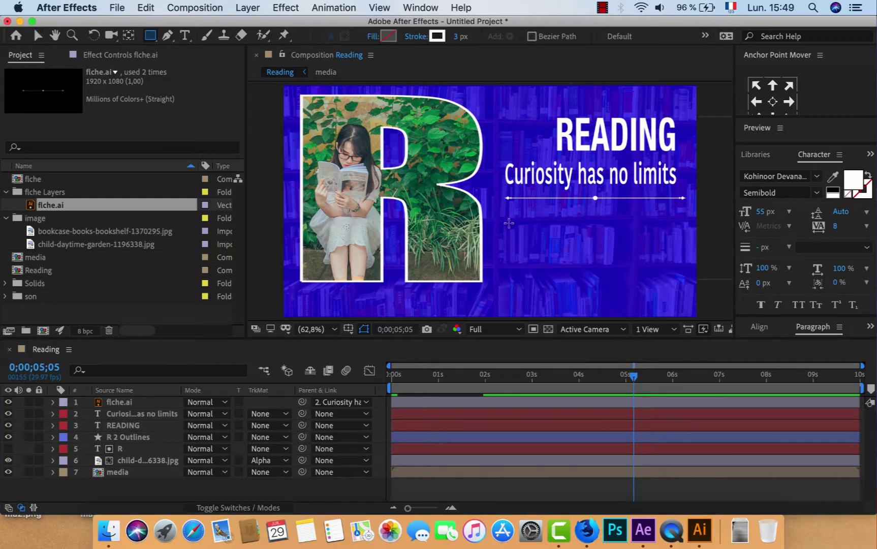
left_click_drag(507, 222, 675, 264)
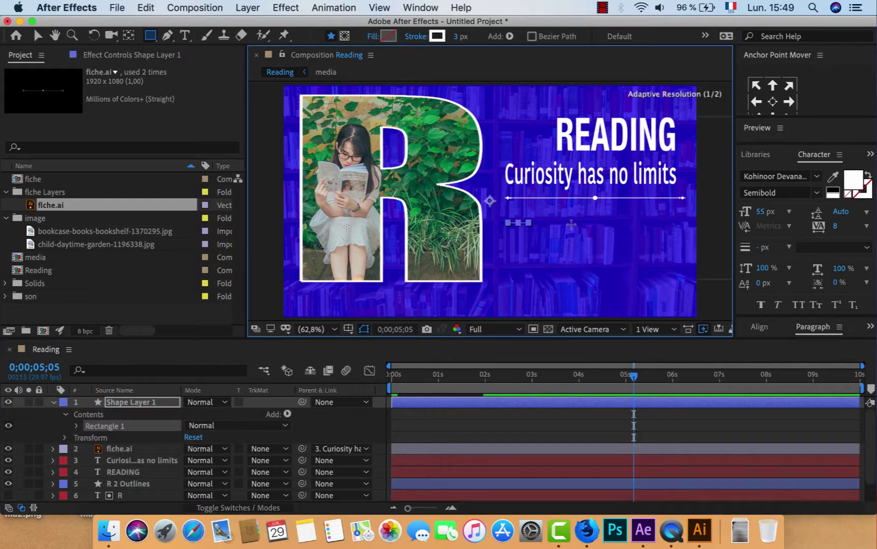
mouse_move(680, 270)
left_mouse_down()
mouse_move(680, 281)
mouse_move(684, 276)
left_mouse_up()
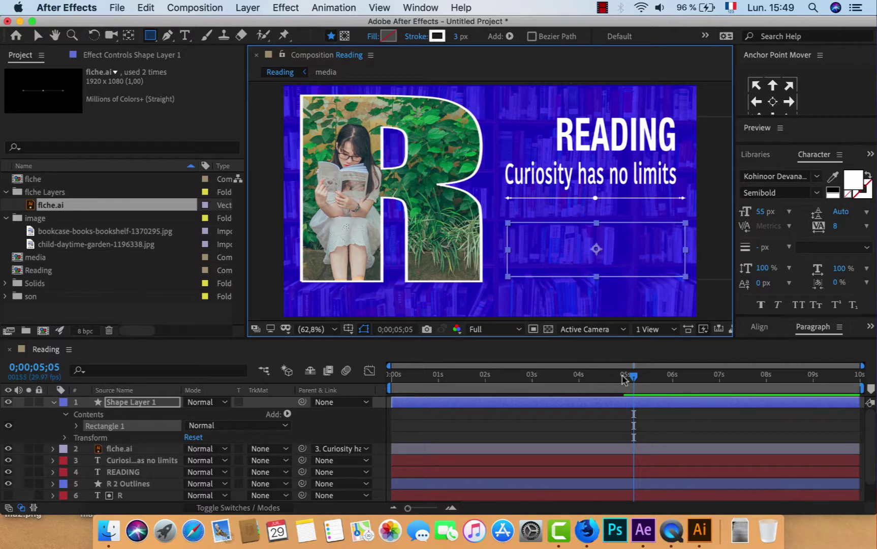
Thicken the rectangle's white stroke to 12 px and preview at 0;00;04;06.
left_click_drag(623, 376, 588, 376)
key("v")
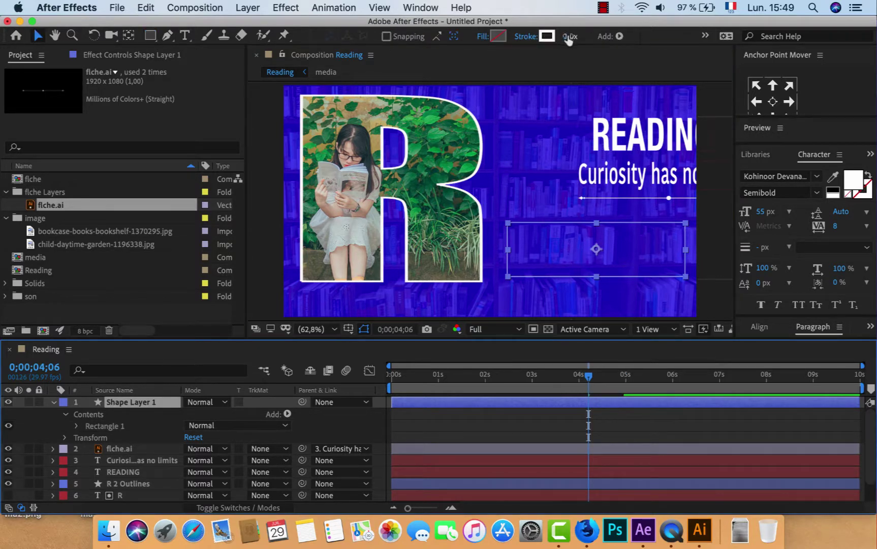
left_click_drag(568, 40, 575, 37)
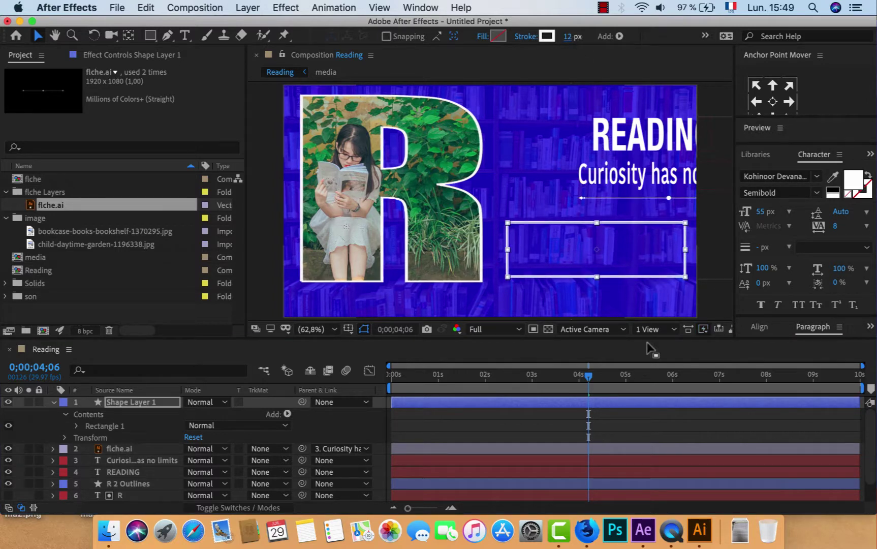
key("space")
key("space")
Add Trim Paths to the rectangle and keyframe End from 0% to 100% at 0;00;05;12.
left_click(287, 414)
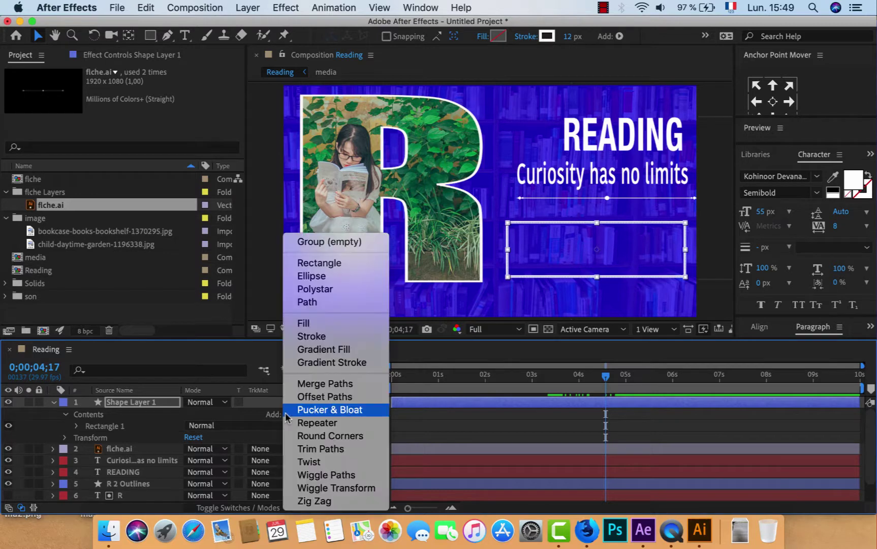
left_click(313, 449)
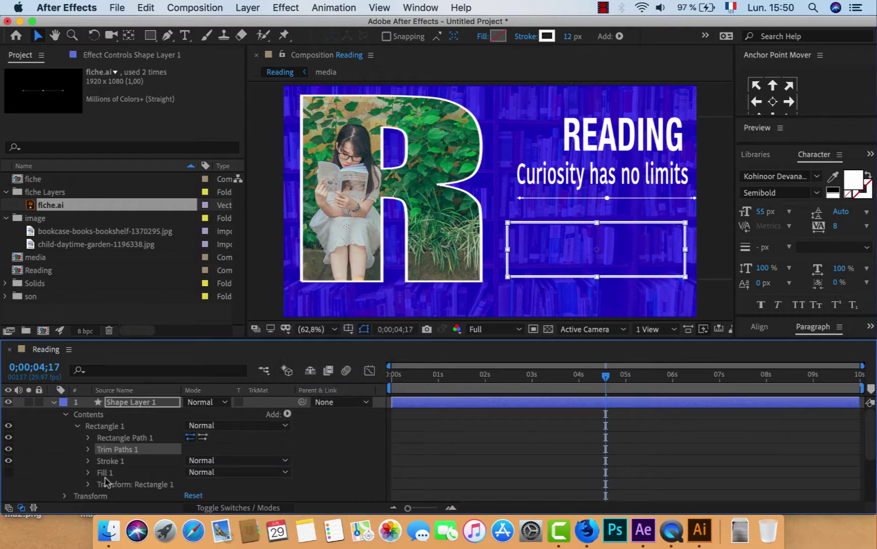
left_click(88, 449)
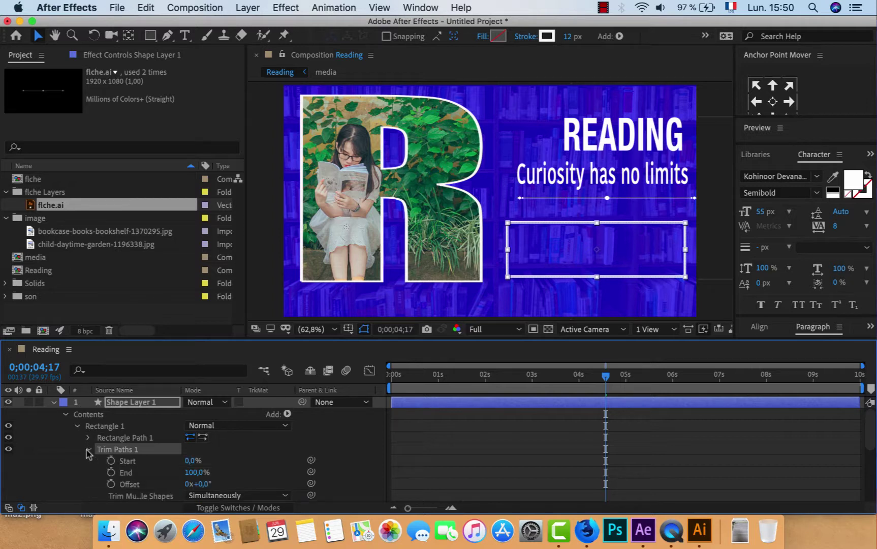
left_click(111, 473)
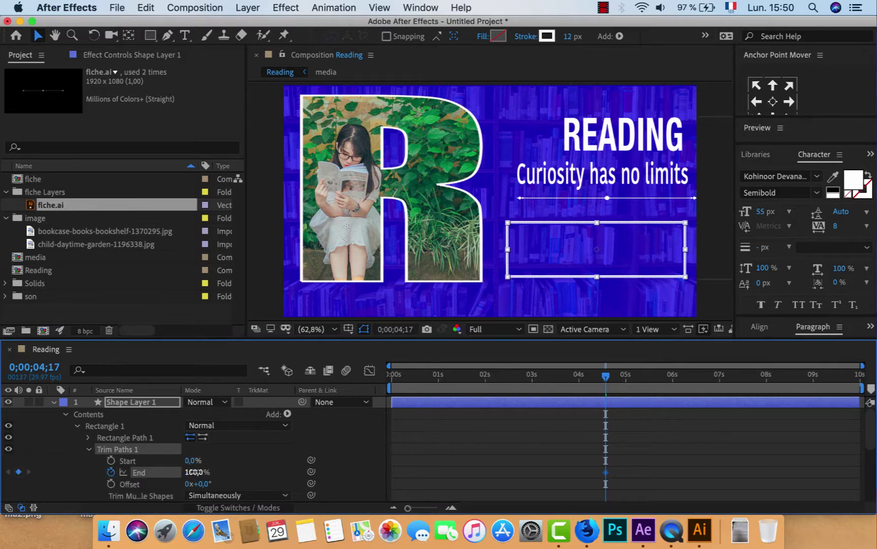
left_click_drag(194, 472, 171, 478)
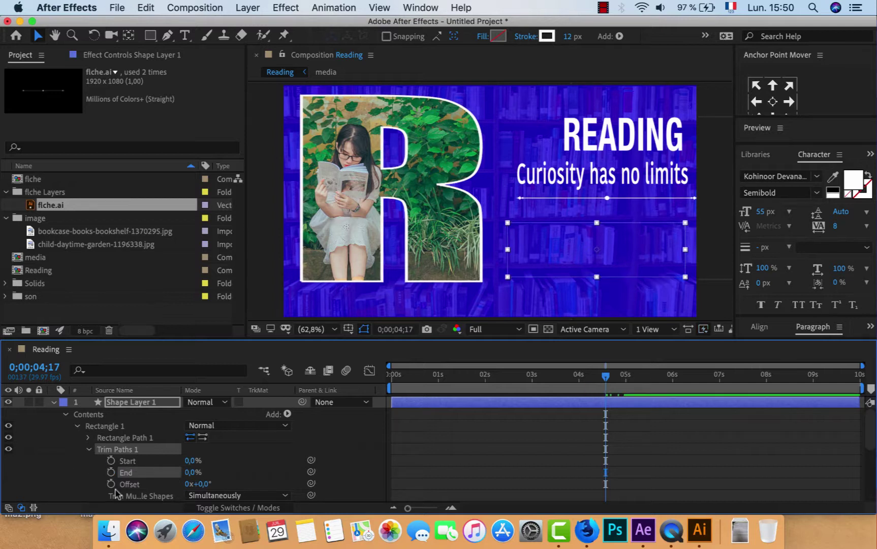
left_click(110, 472)
left_click_drag(606, 378, 644, 378)
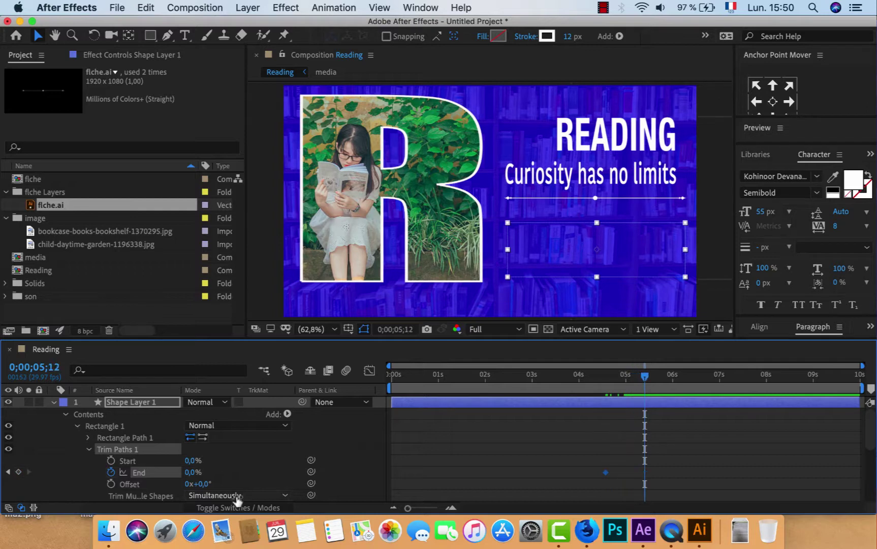
left_click_drag(189, 474, 305, 483)
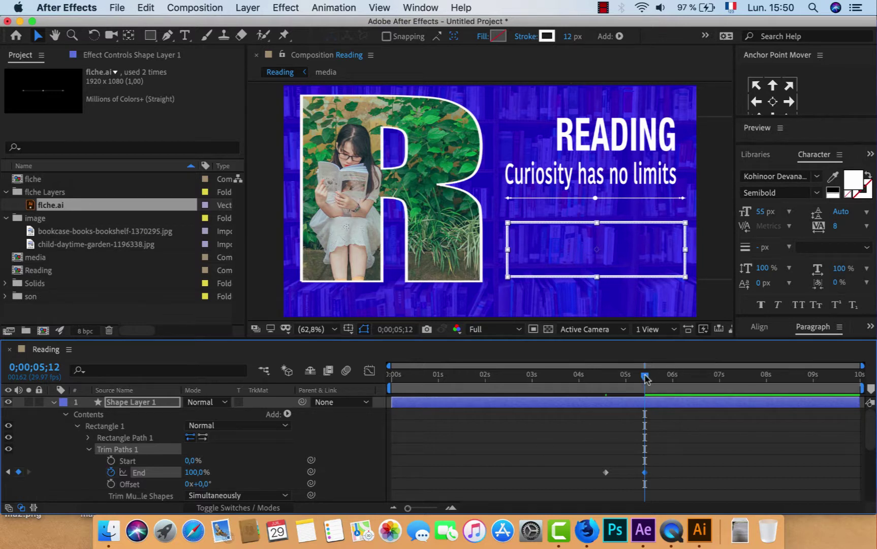
Keyframe the trim Offset rotating between 0;00;04;17 and 0;00;05;12.
left_click_drag(645, 378, 607, 381)
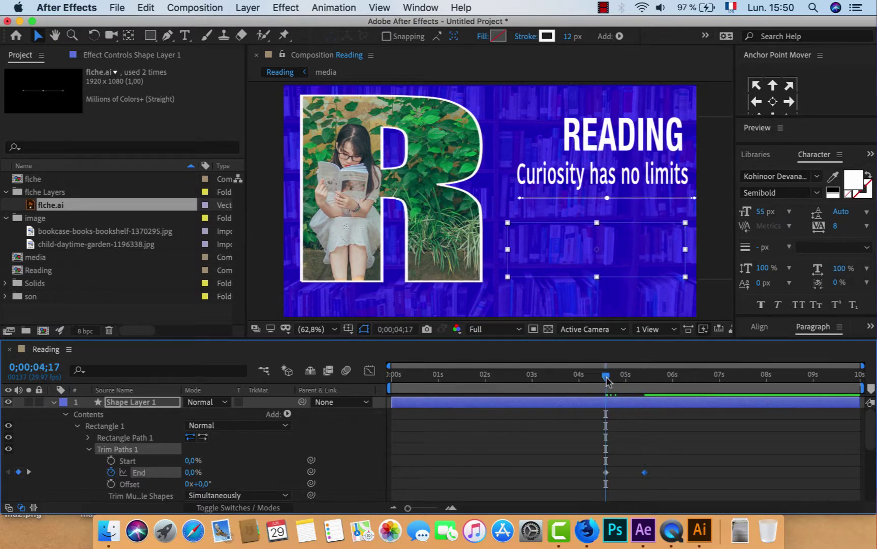
left_click(111, 483)
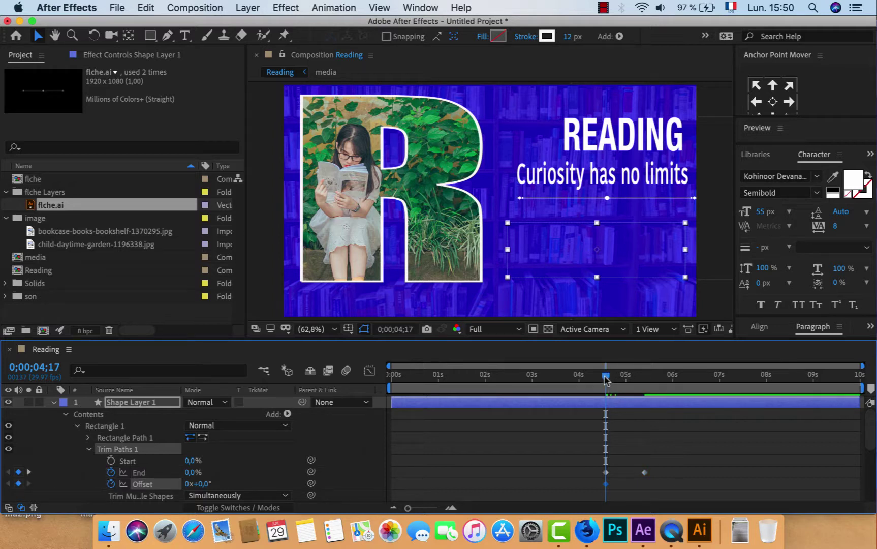
key("k")
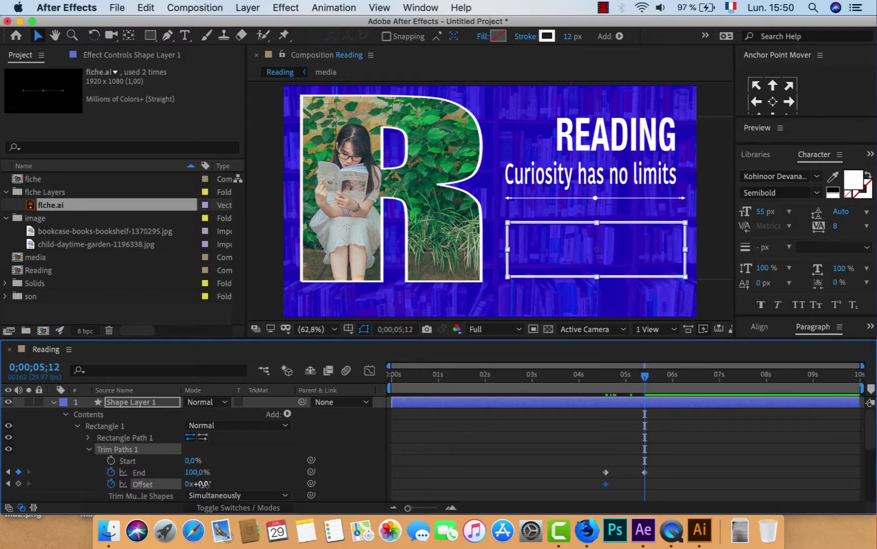
left_click_drag(202, 484, 233, 488)
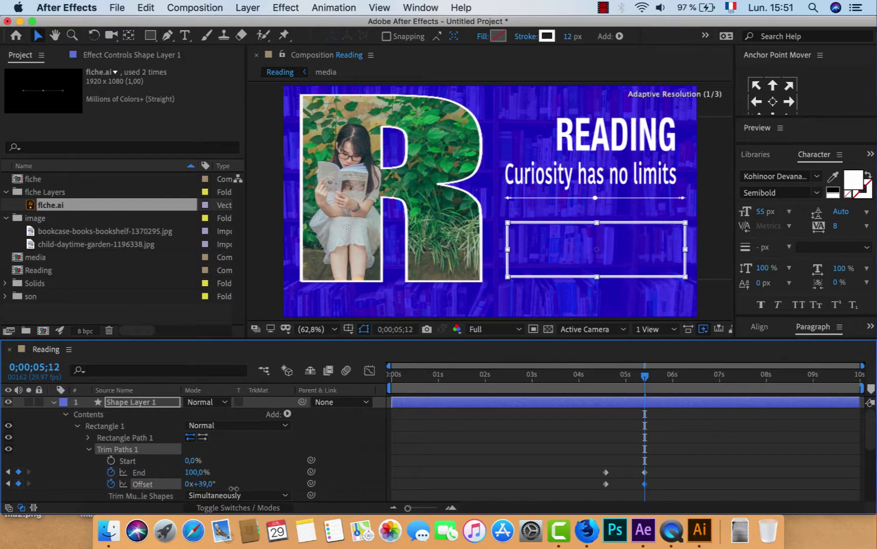
left_click_drag(655, 375, 584, 405)
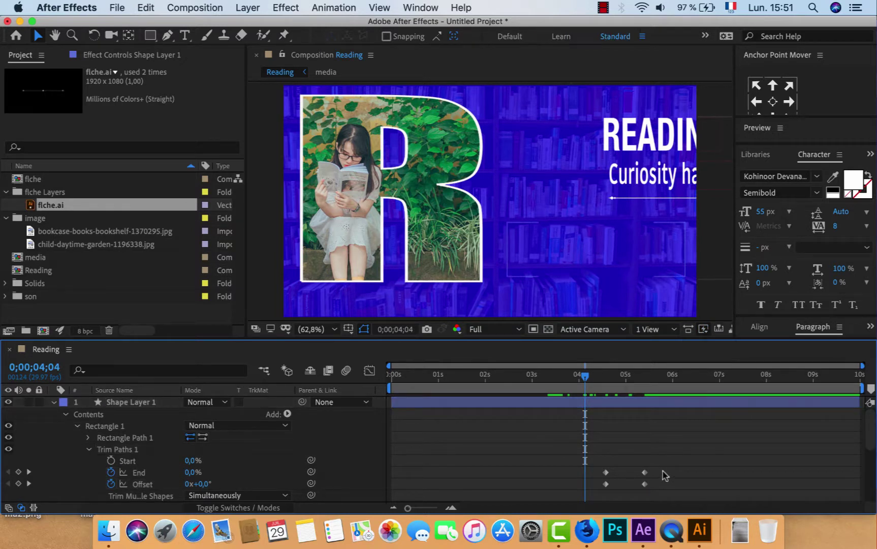
Apply Easy Ease to the End and Offset keyframes, adjust their speed curve, and preview.
left_click_drag(663, 469, 579, 486)
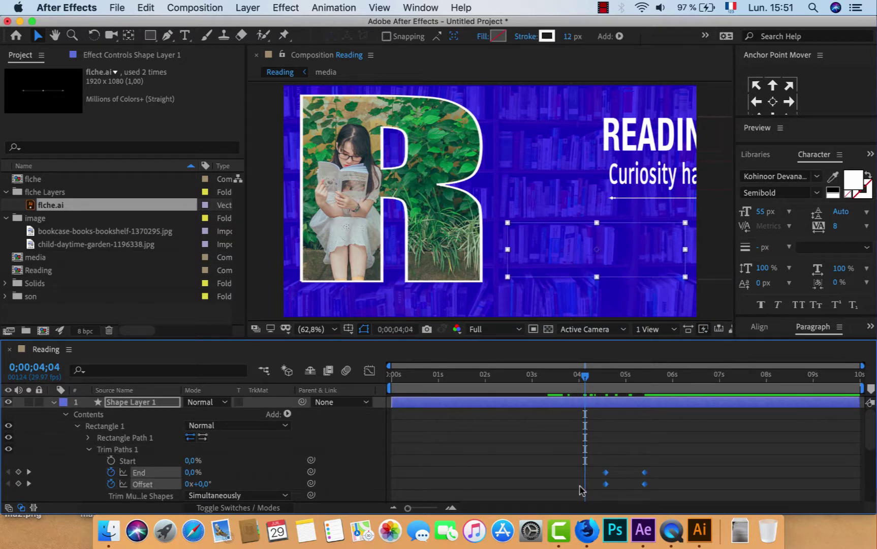
key("F9")
left_click(369, 370)
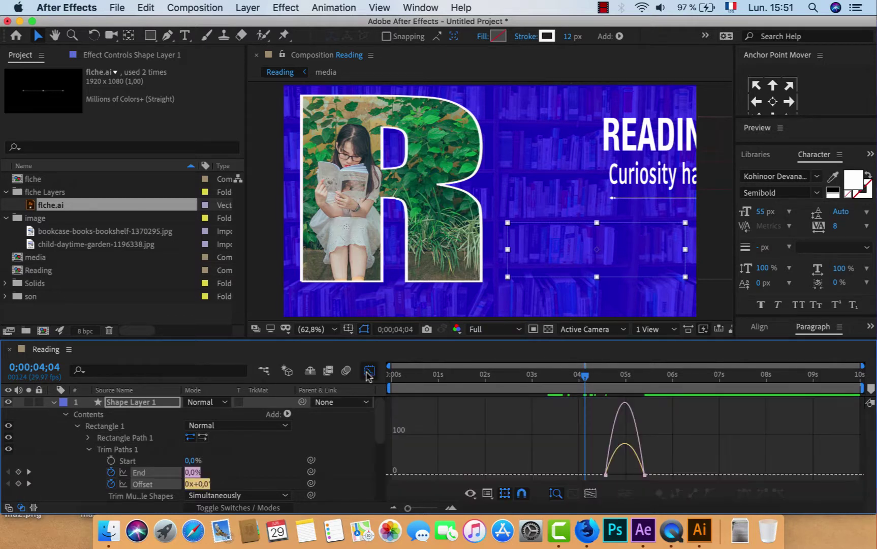
mouse_move(593, 463)
left_mouse_down()
mouse_move(661, 444)
mouse_move(625, 470)
left_mouse_up()
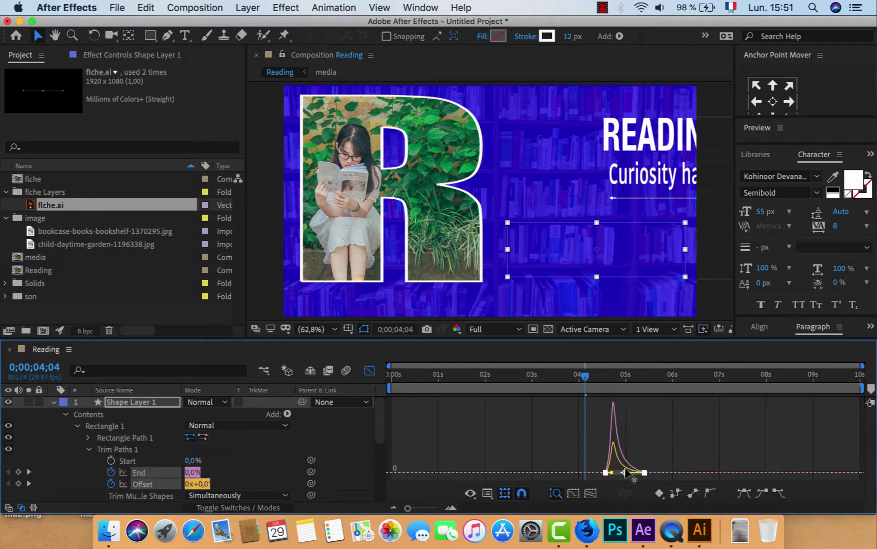
left_click(369, 371)
key("space")
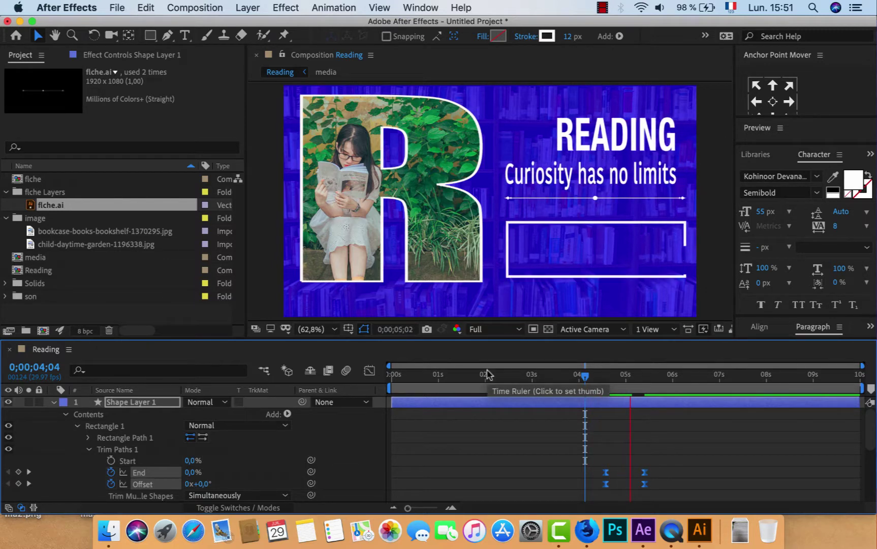
Type the Arabic line البرنامج الوطني لتحدي القراءة inside the rectangle using Arabic AZERTY input.
key("u")
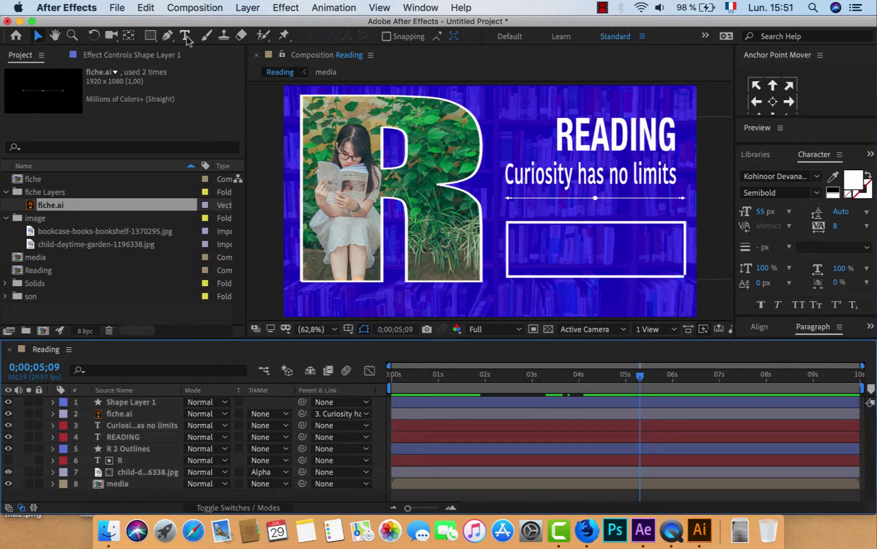
key("ctrl+t")
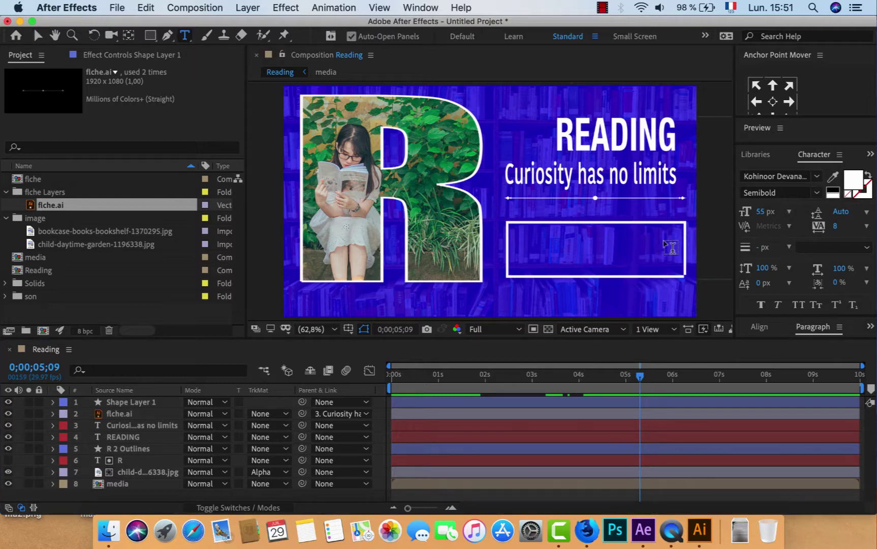
left_click(730, 8)
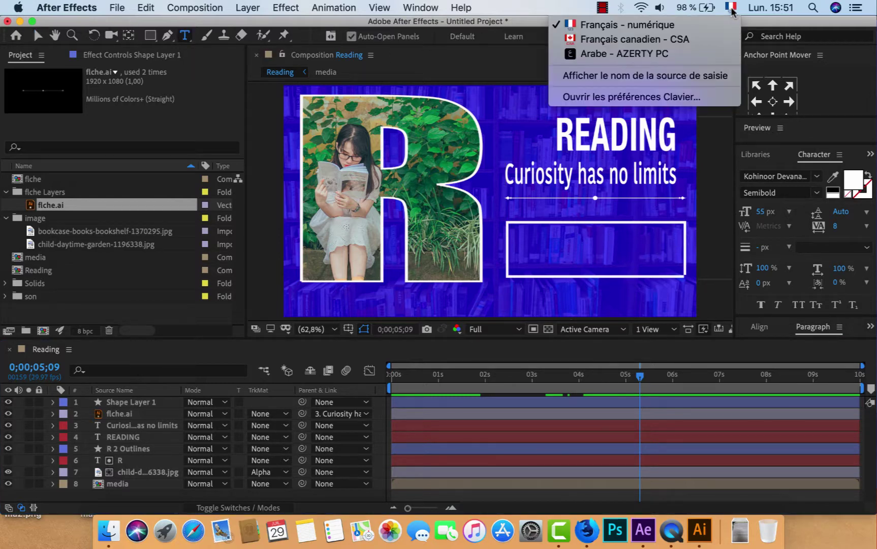
left_click(687, 55)
left_click(672, 239)
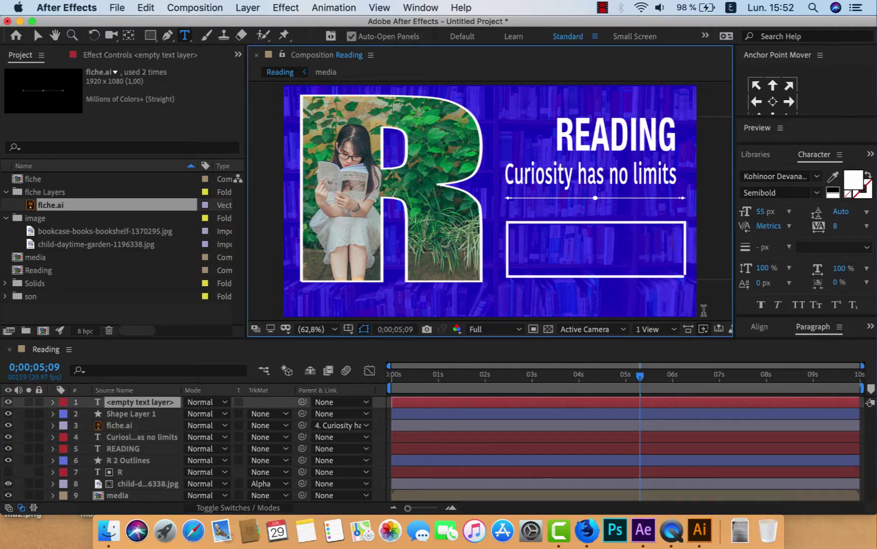
type("ال")
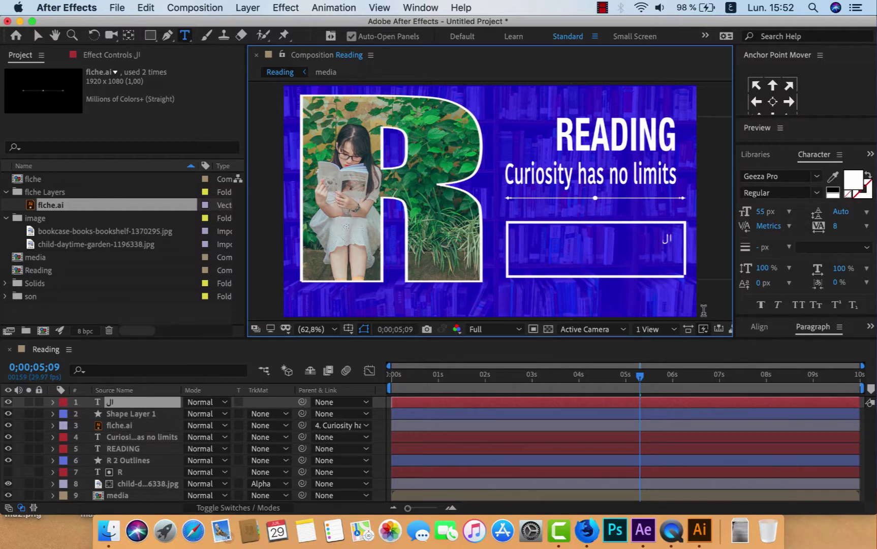
type("ابر")
type("نامج الوطني لتحدي القراءة")
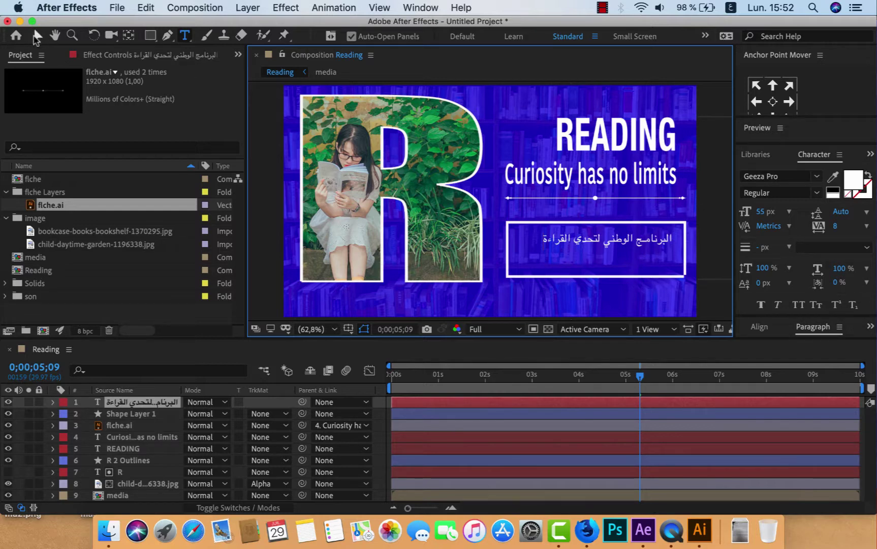
Centre the Arabic text's anchor point and bring up its fill colour picker.
left_click(37, 37)
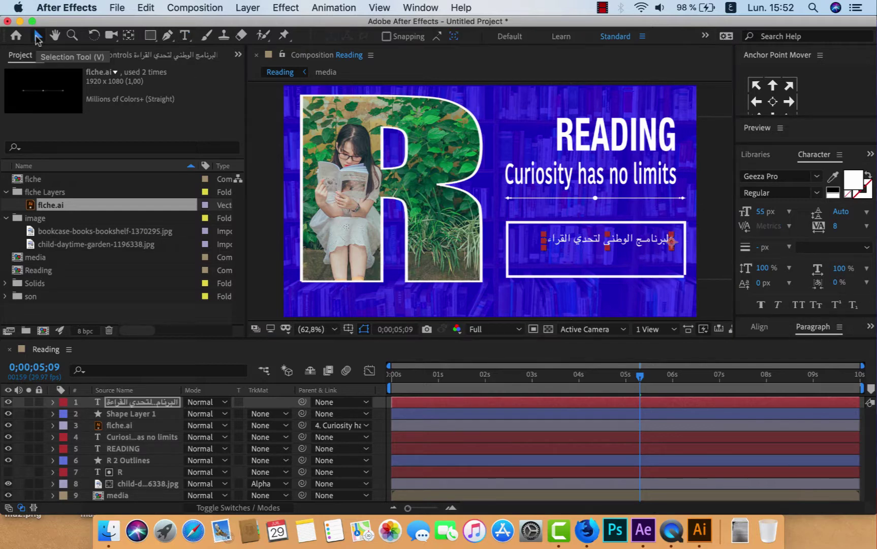
left_click(773, 102)
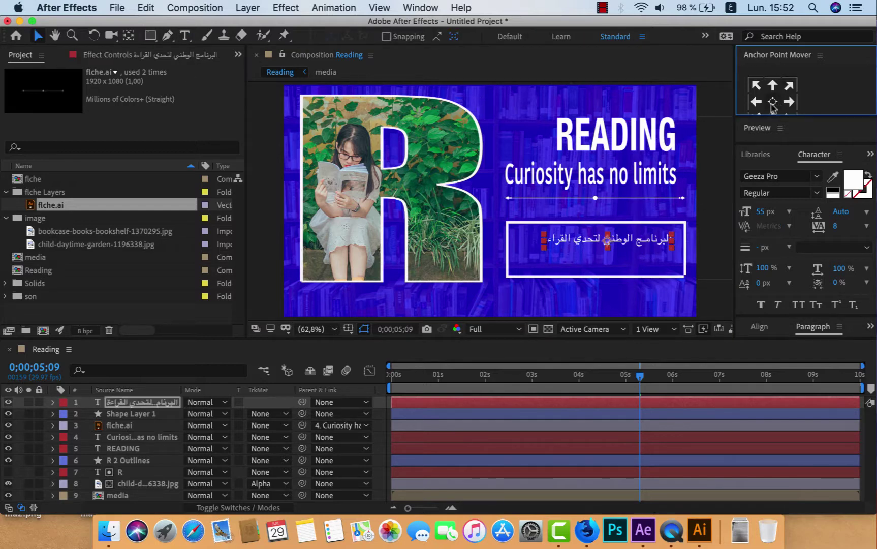
left_click(853, 180)
Colour the Arabic text orange F9AE0B and enlarge it to fill the box.
left_click(264, 153)
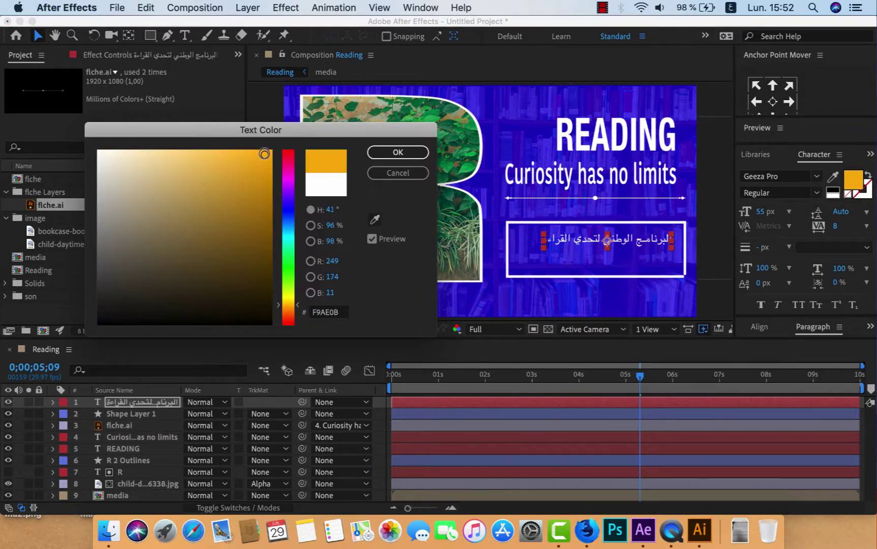
left_click(380, 152)
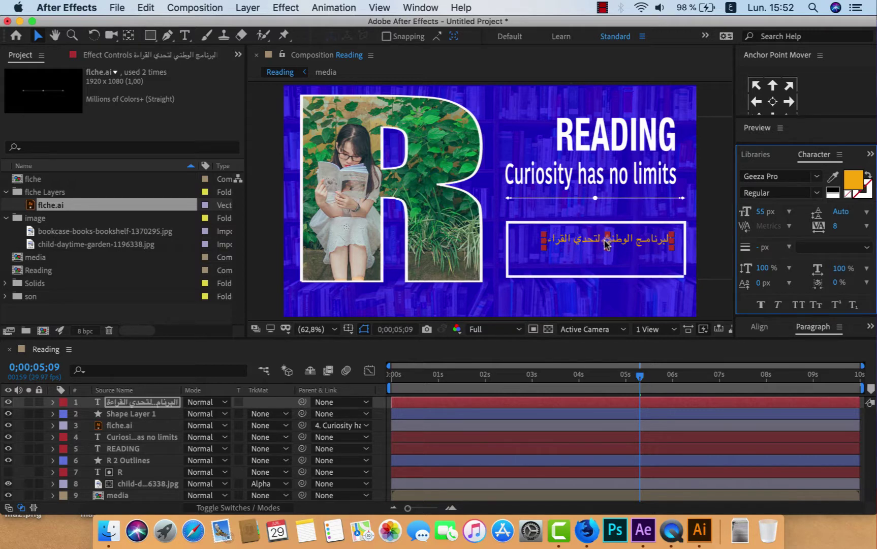
left_click_drag(606, 244, 600, 252)
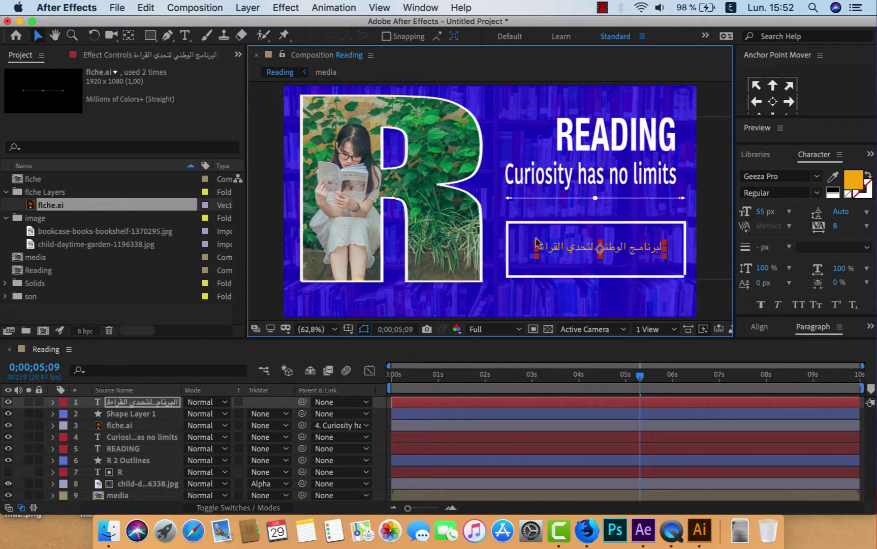
left_click_drag(535, 245, 521, 237)
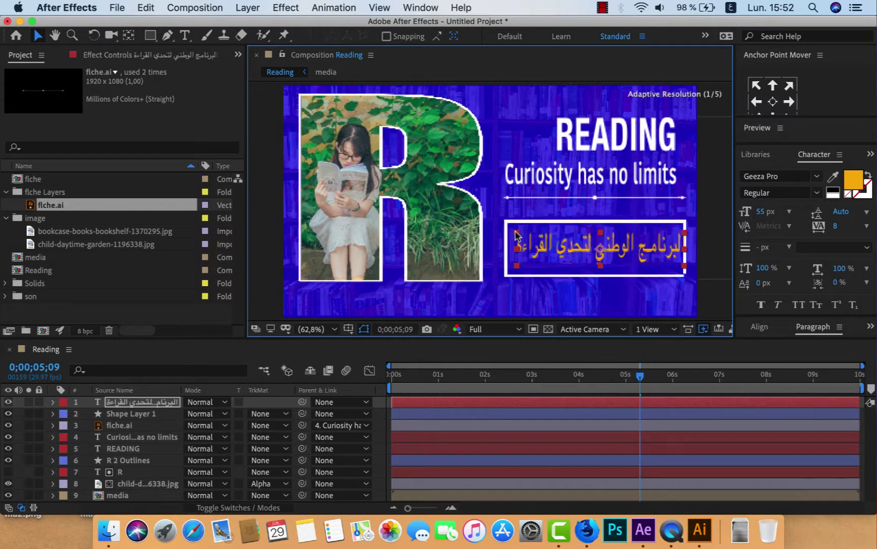
Set the Arabic text's font to KufiStandardGK.
left_click(817, 178)
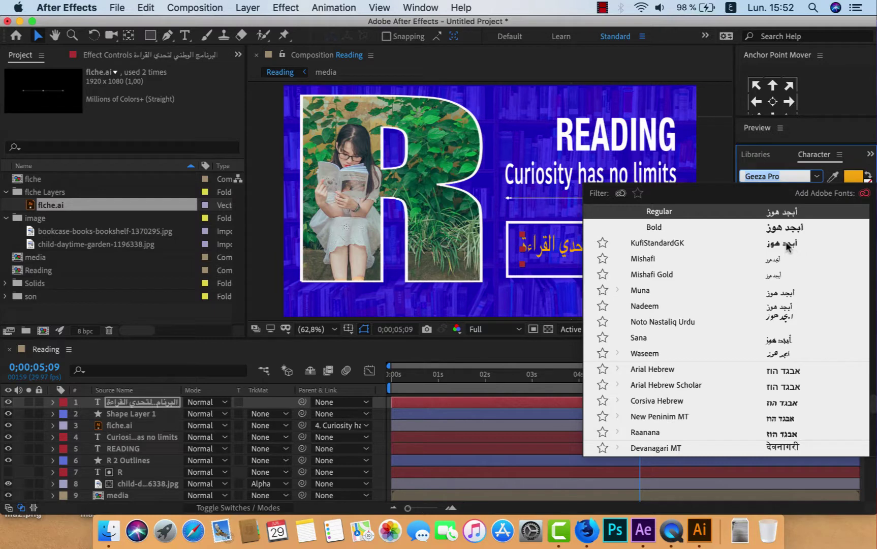
left_click(786, 246)
left_click(665, 302)
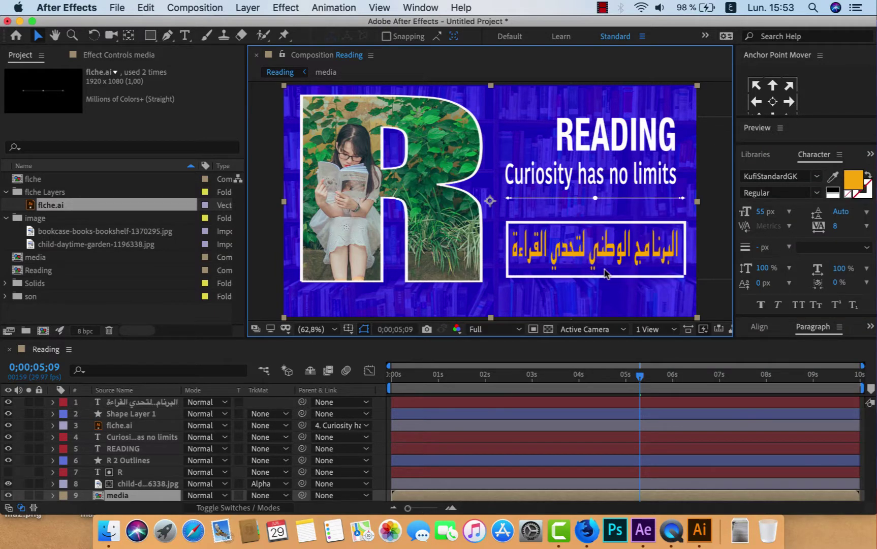
Parent the Arabic text to the READING layer and preview the titles from about 3 seconds.
left_click(304, 402)
mouse_move(304, 404)
left_mouse_down()
mouse_move(199, 455)
mouse_move(167, 453)
left_mouse_up()
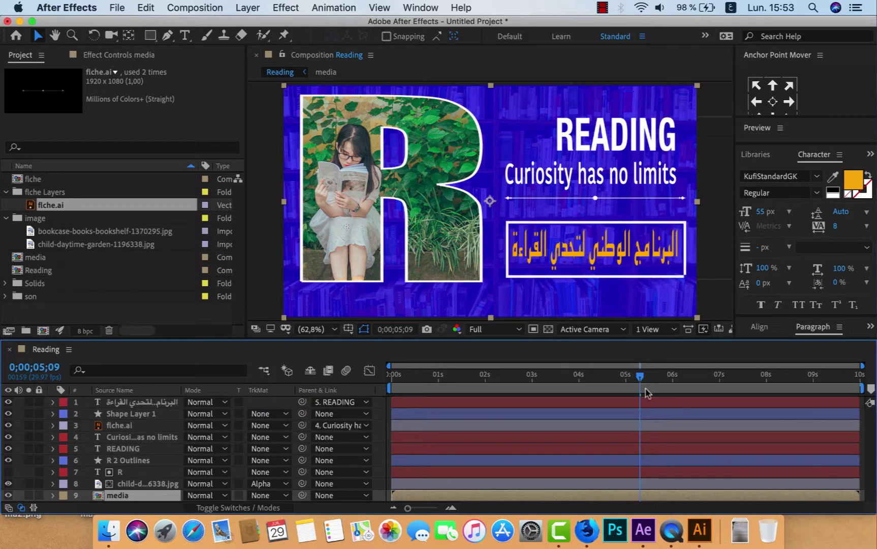
left_click_drag(641, 382, 497, 382)
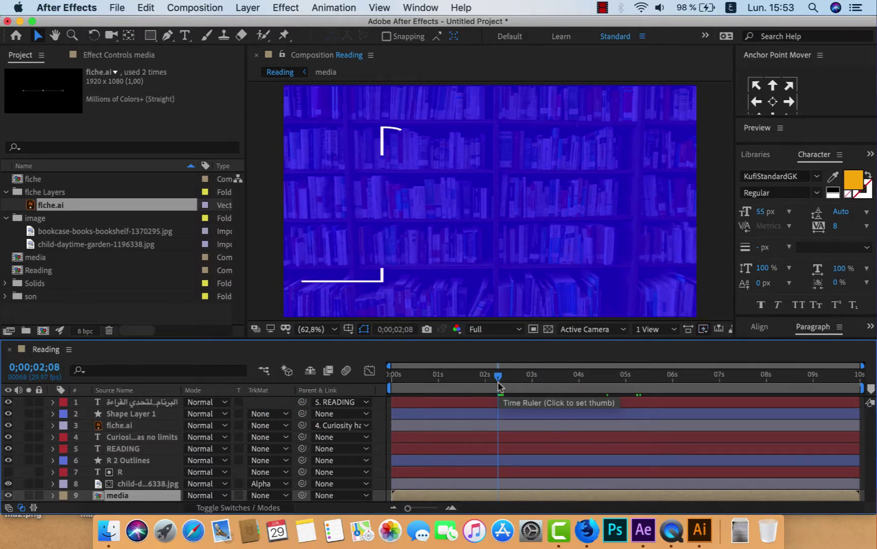
left_click(540, 385)
key("space")
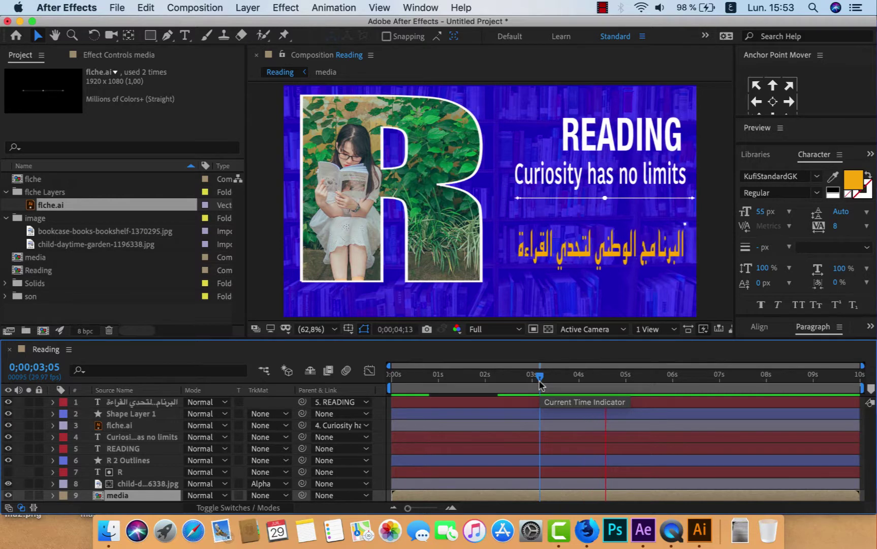
left_click(672, 376)
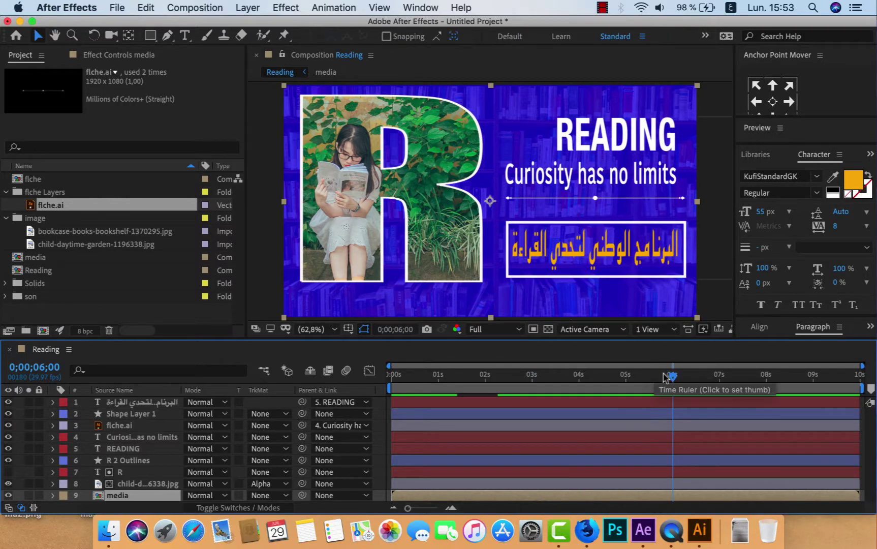
mouse_move(674, 378)
left_mouse_down()
mouse_move(541, 396)
mouse_move(663, 392)
left_mouse_up()
left_click(185, 35)
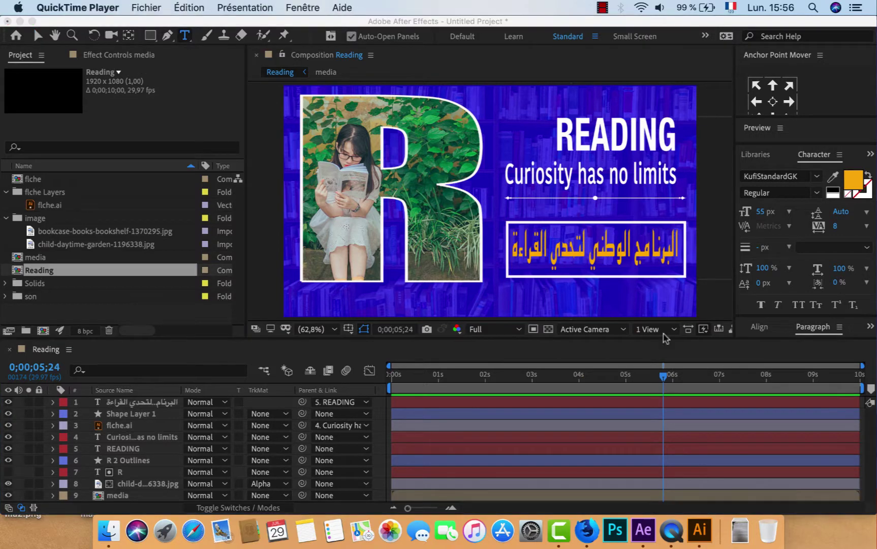
left_click(608, 301)
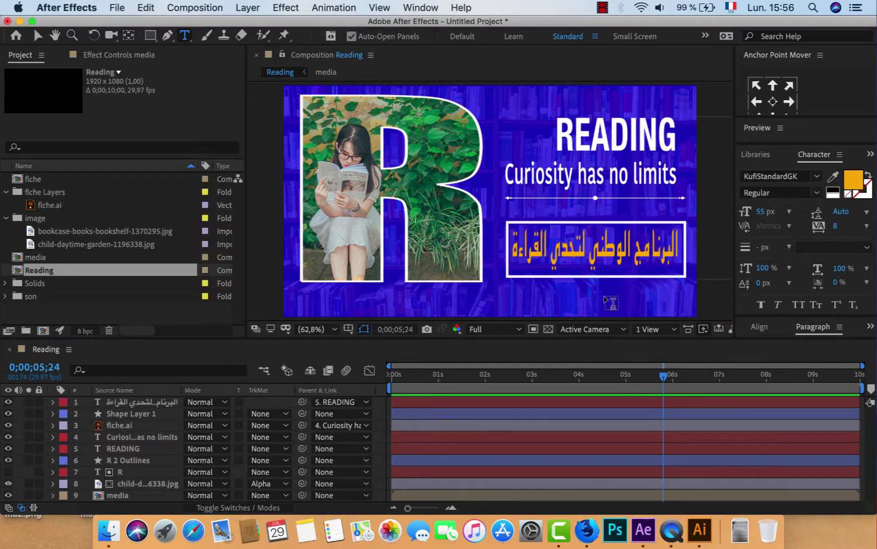
Type the Arabic line ساعة كل أسبوع طيلة الموسم الدراسي beneath the box.
left_click(602, 295)
type("سا")
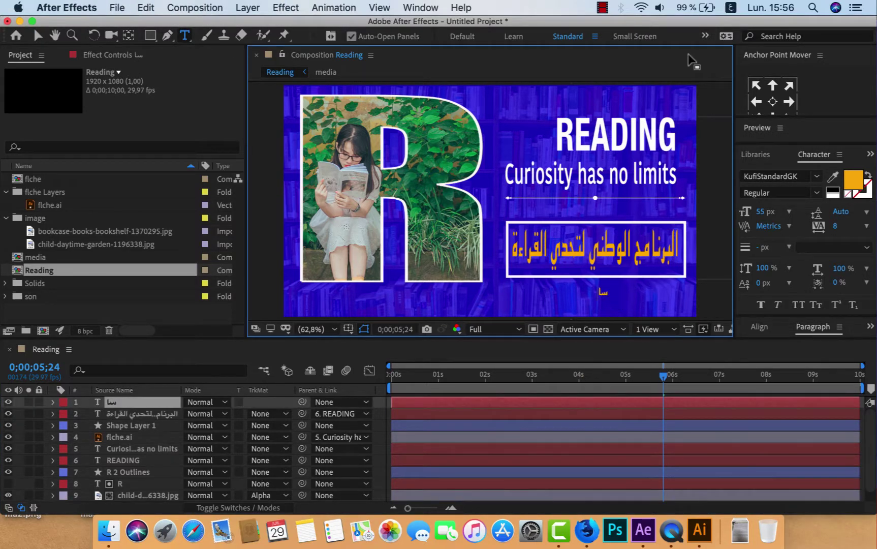
type("ع")
type("ة كل أسبوع طيلة الوسم الدراسي")
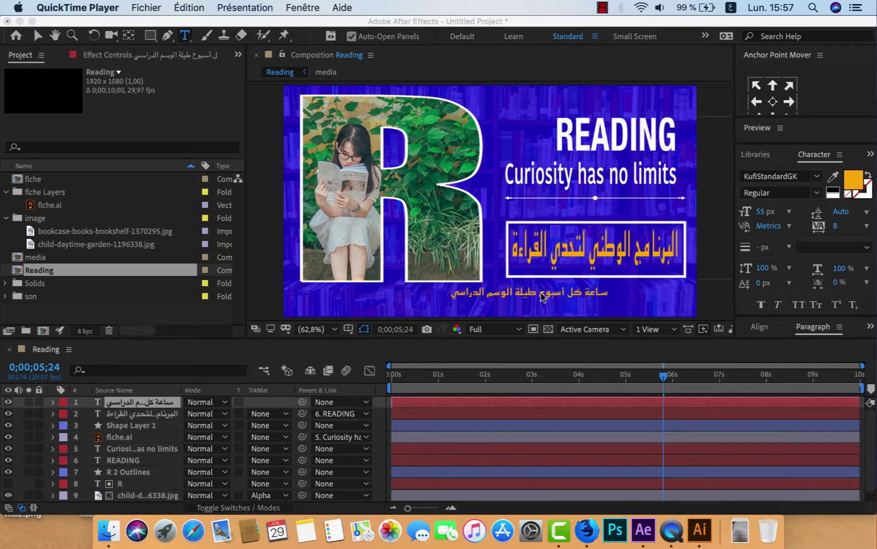
left_click(37, 37)
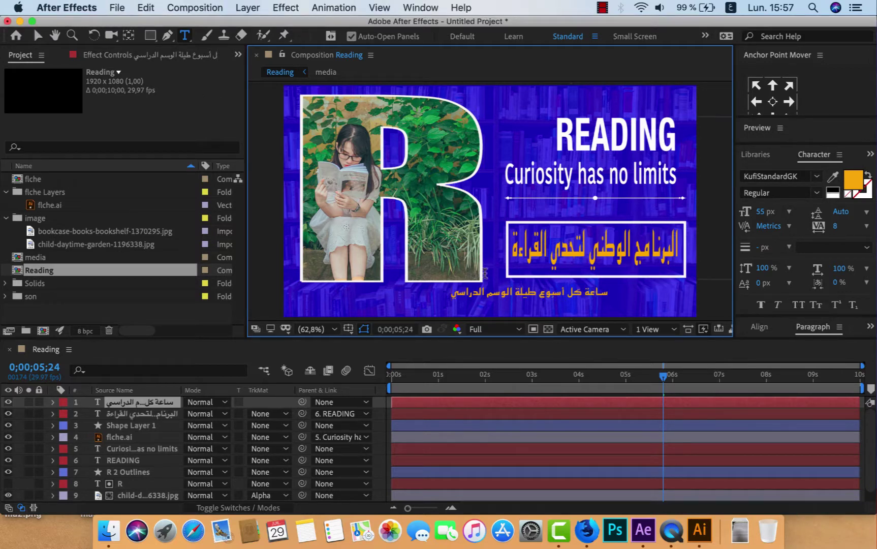
left_click(37, 35)
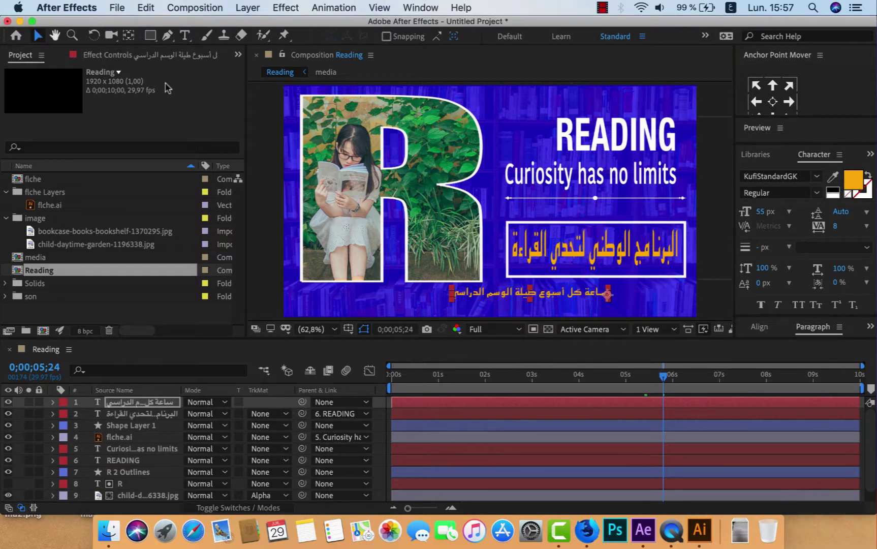
Centre the new line's anchor, position it under the box and widen it.
left_click(774, 104)
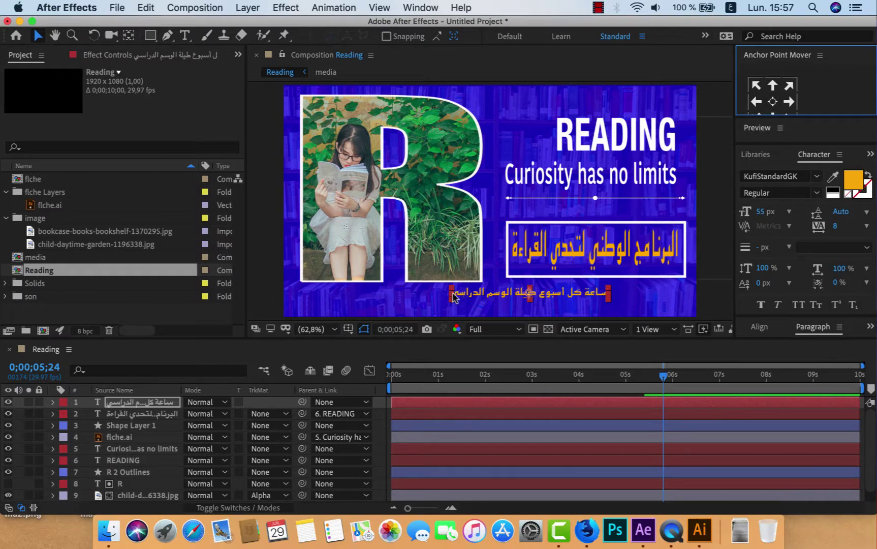
left_click_drag(529, 292, 524, 297)
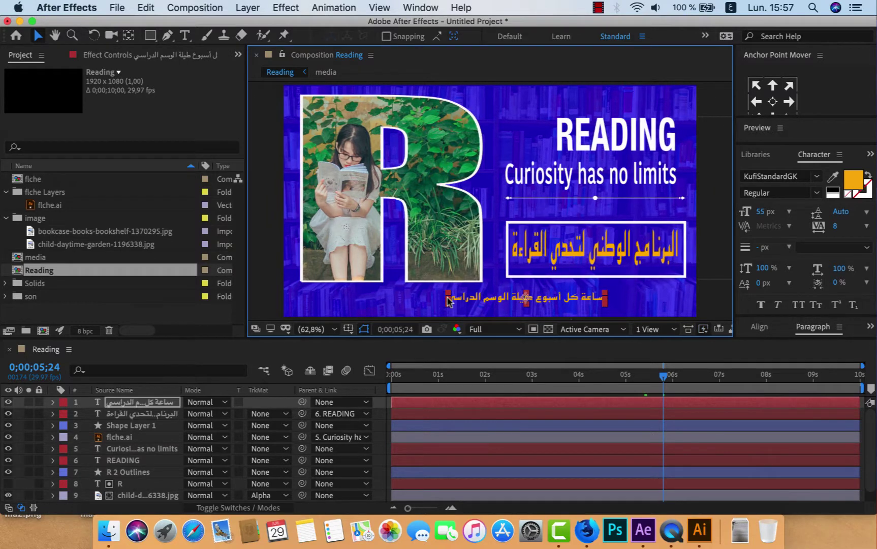
left_click_drag(449, 301, 384, 304)
Keyframe the line's Position at 7 s, then at 6 s push it off the left edge.
key("p")
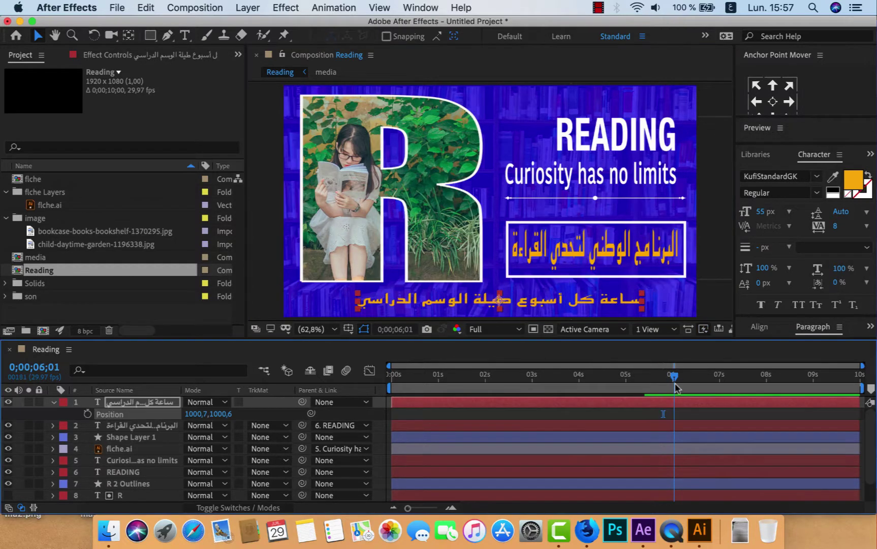
key("shift+Page_Down")
key("shift+Page_Down")
key("shift+Page_Down")
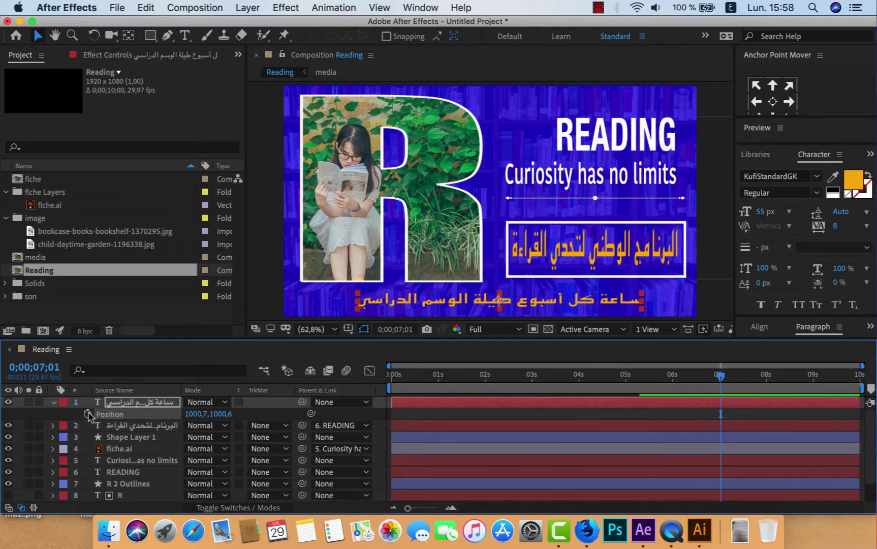
left_click(88, 413)
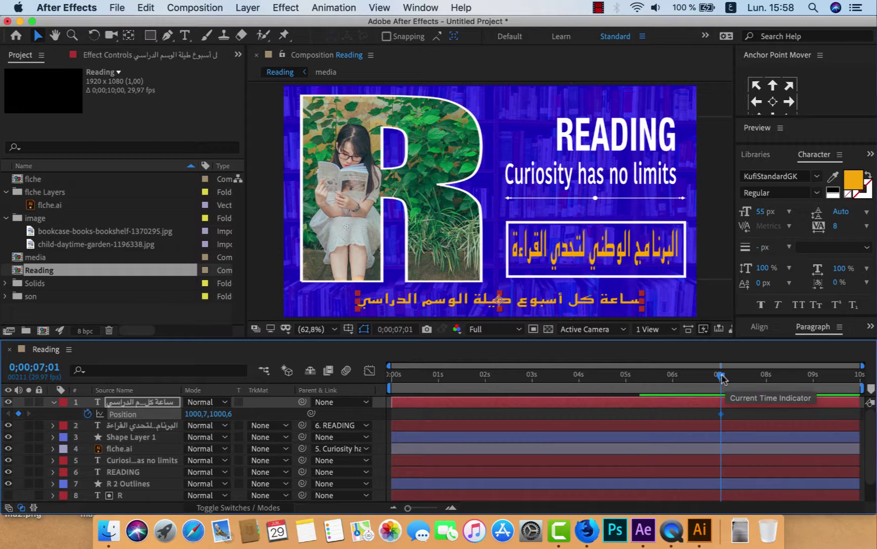
left_click_drag(721, 375, 673, 377)
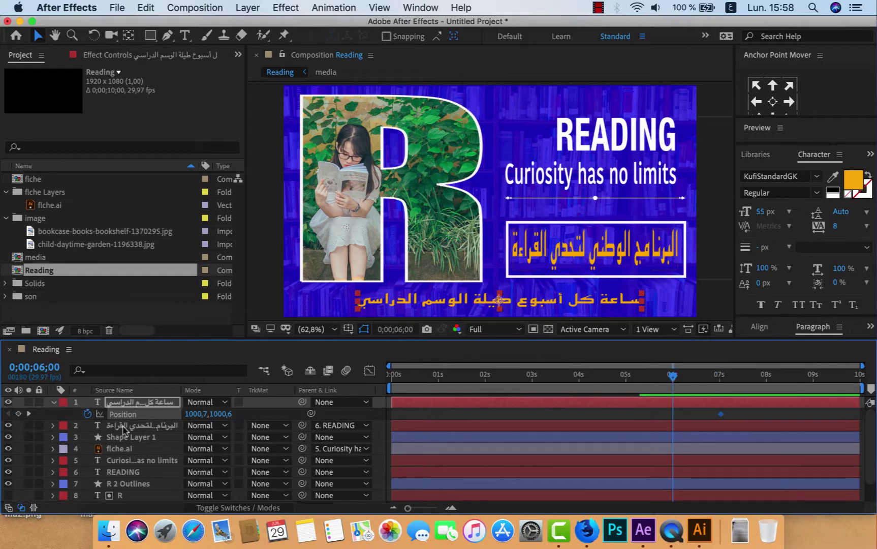
left_click_drag(195, 414, 87, 412)
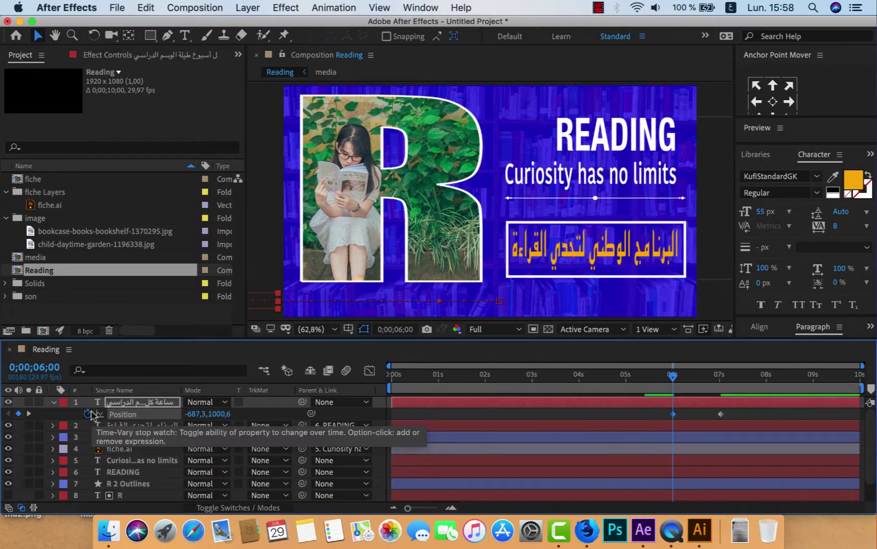
Preview the slide-in and select both Position keyframes.
key("space")
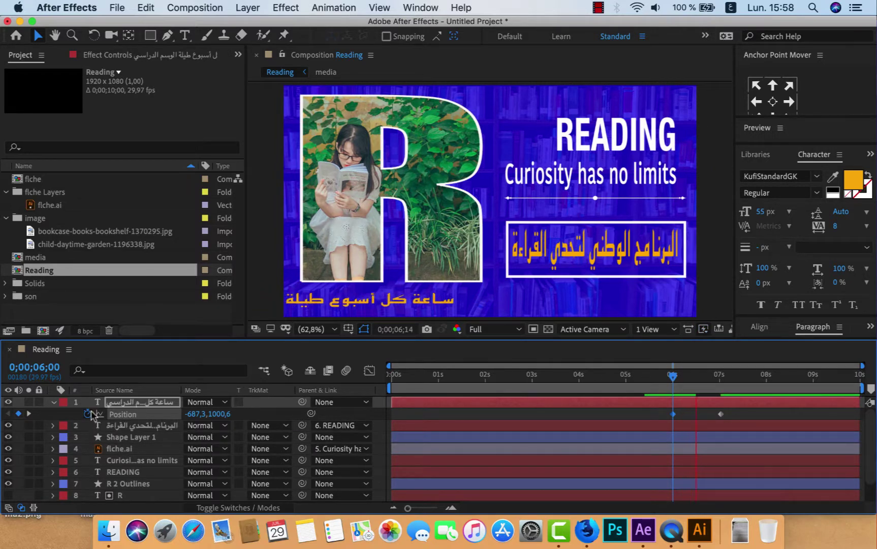
key("space")
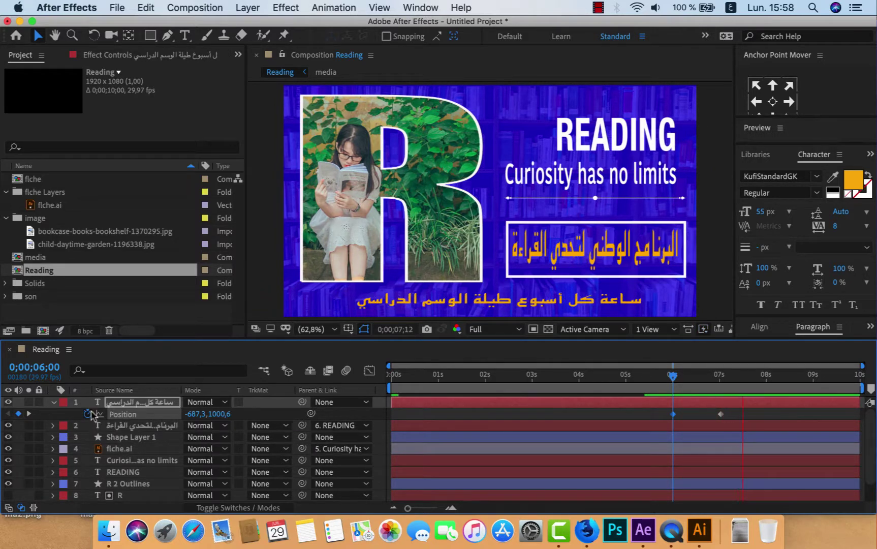
left_click(736, 409)
left_click_drag(738, 414, 651, 416)
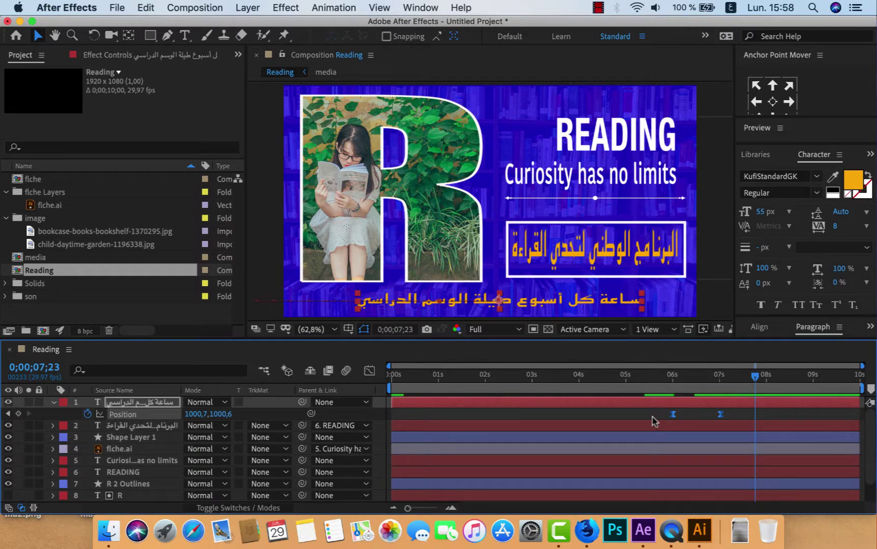
Drag the speed curve's influence handle so the slide starts fast and eases in, then preview.
left_click(369, 371)
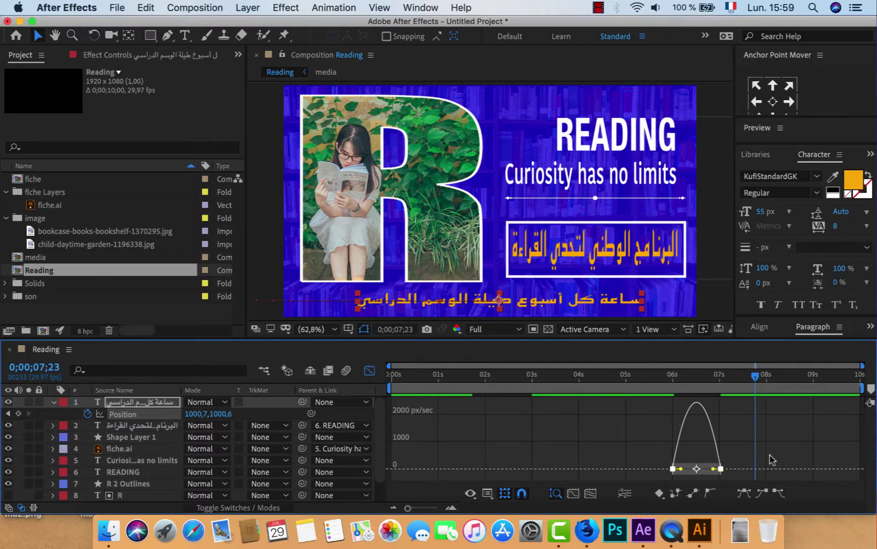
left_click_drag(713, 471, 683, 473)
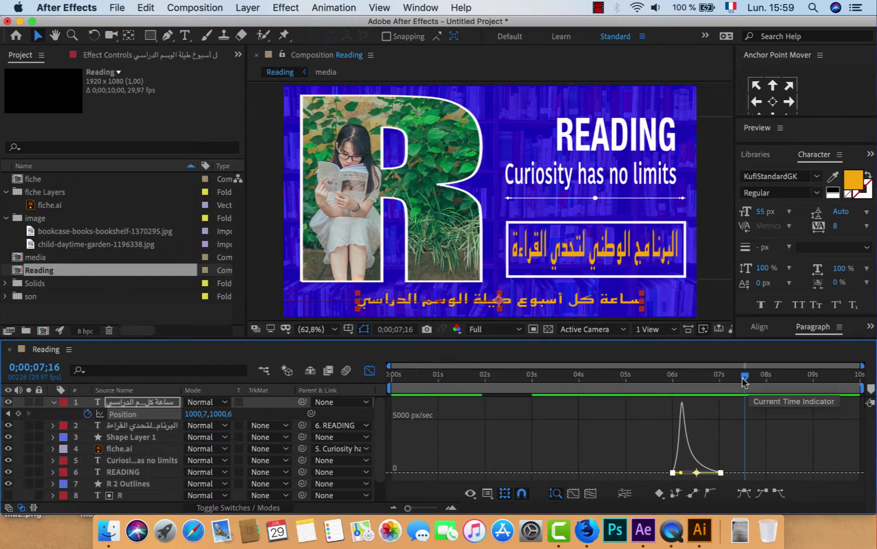
left_click_drag(746, 382, 635, 385)
key("space")
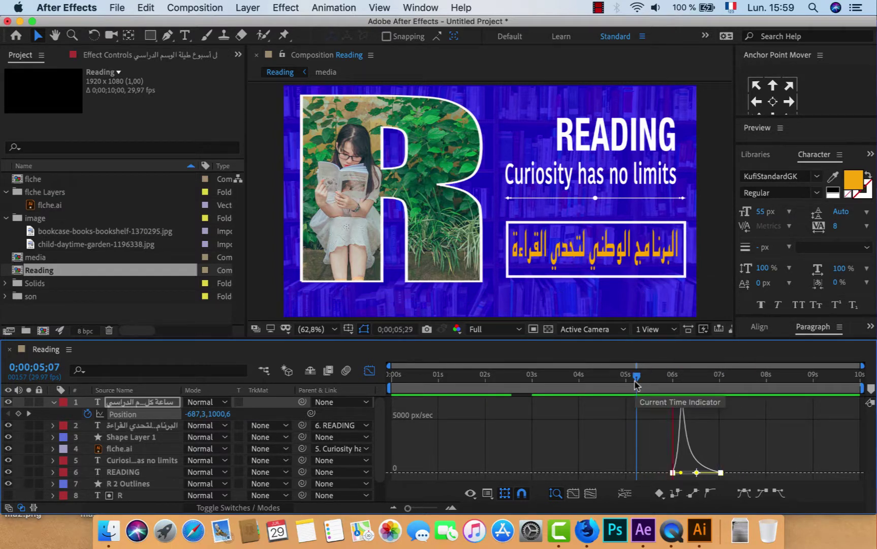
key("space")
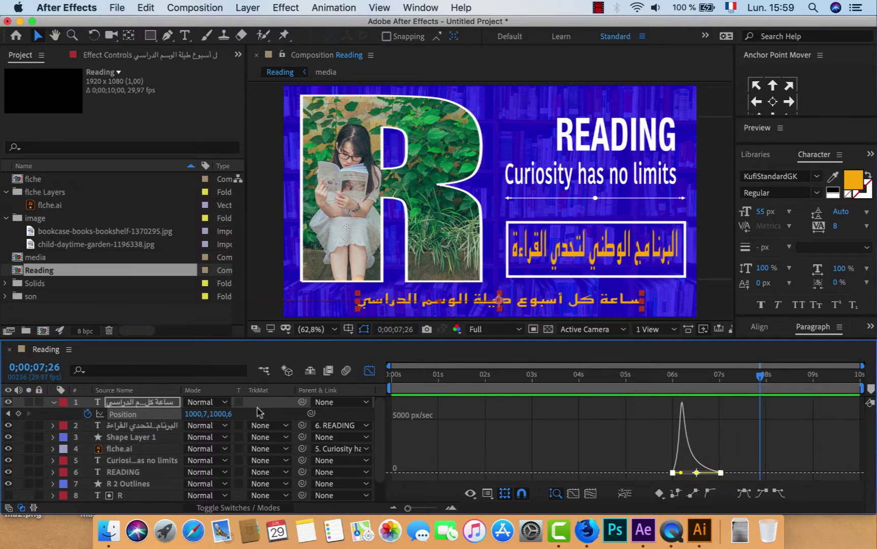
left_click(54, 402)
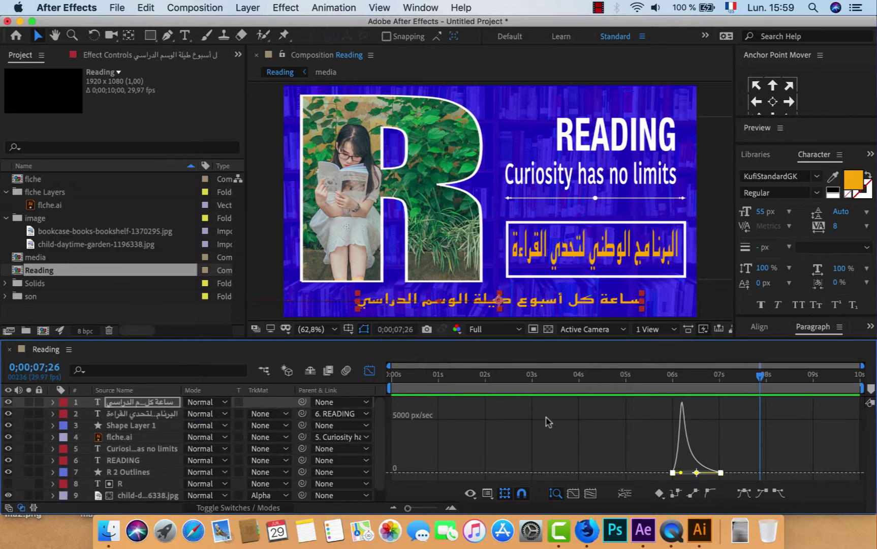
left_click_drag(760, 382, 745, 397)
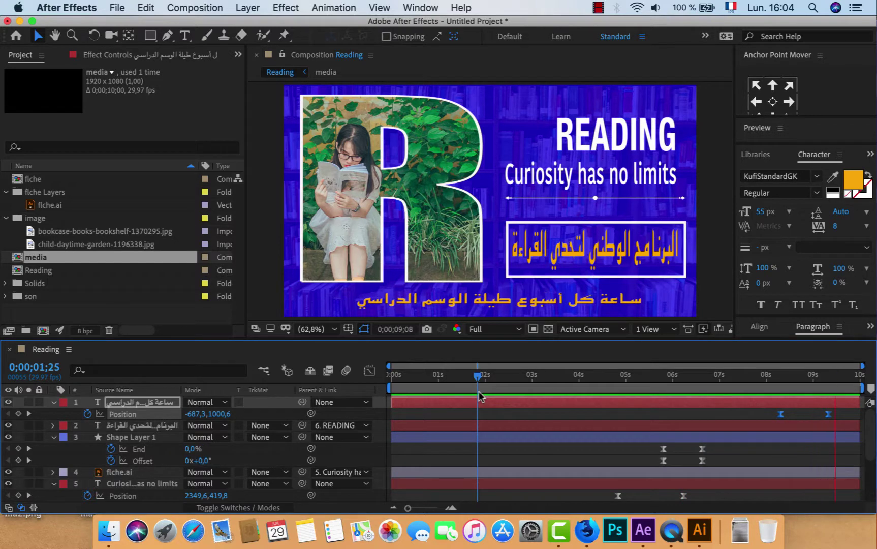
Select every Reading layer and pre-compose them into 'vedio', moving all attributes.
key("u")
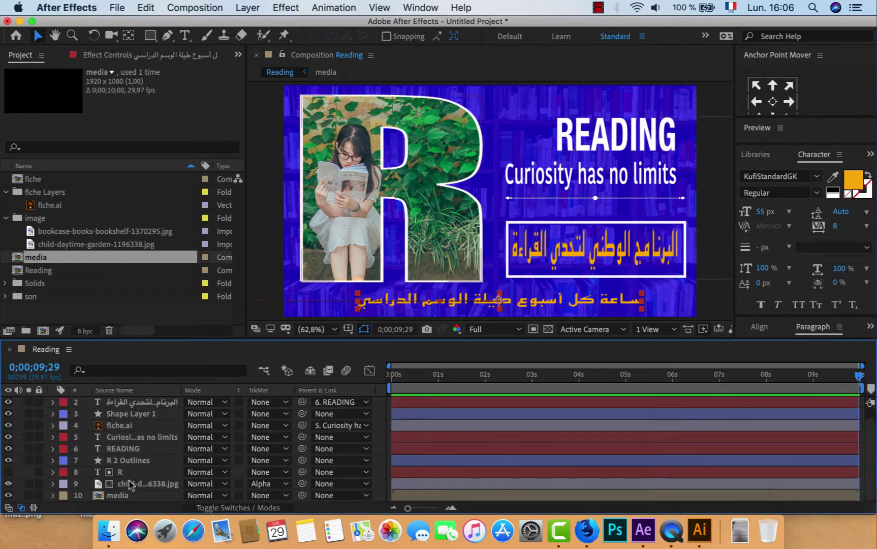
left_click(119, 497)
scroll(120, 442, "up", 1)
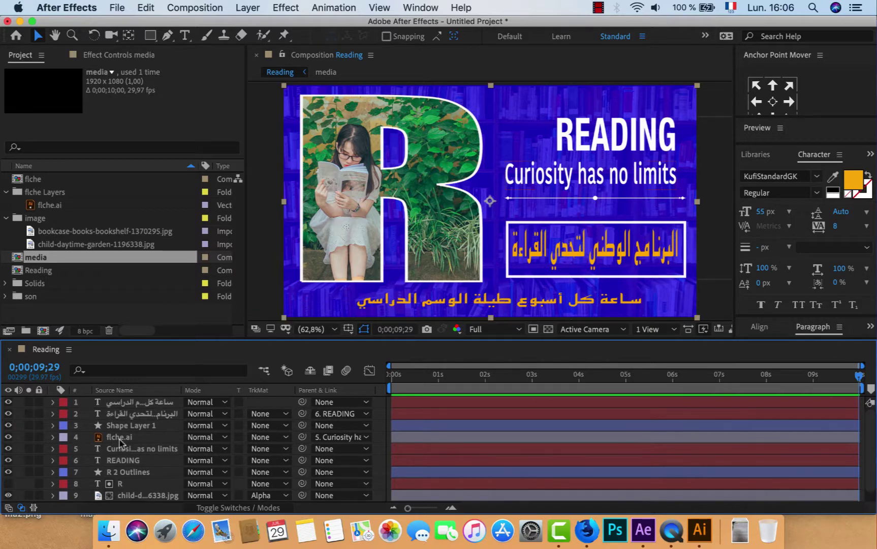
left_click(122, 404, "shift")
right_click(122, 404)
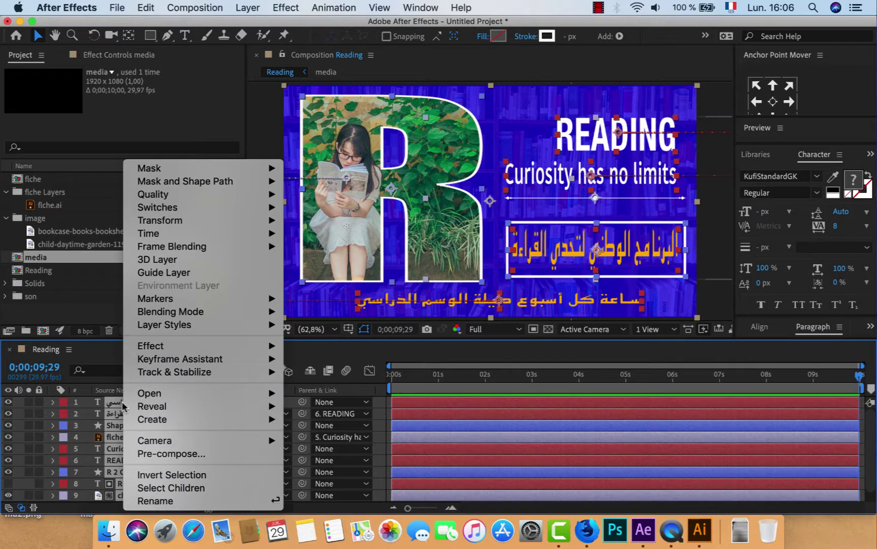
left_click(177, 459)
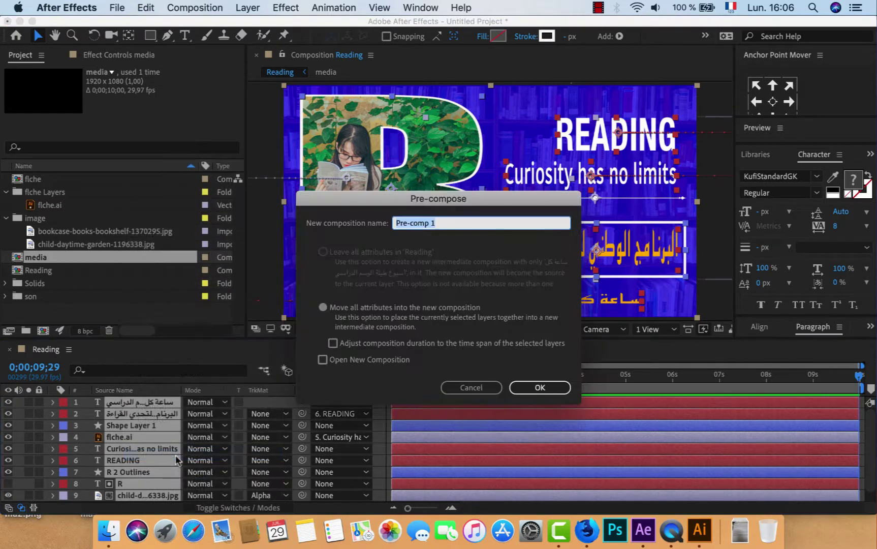
type("vedio")
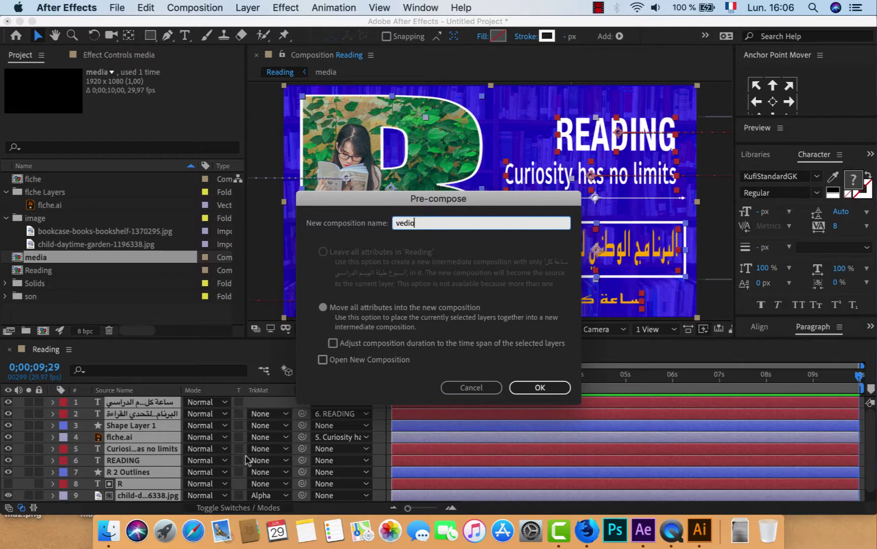
left_click(543, 386)
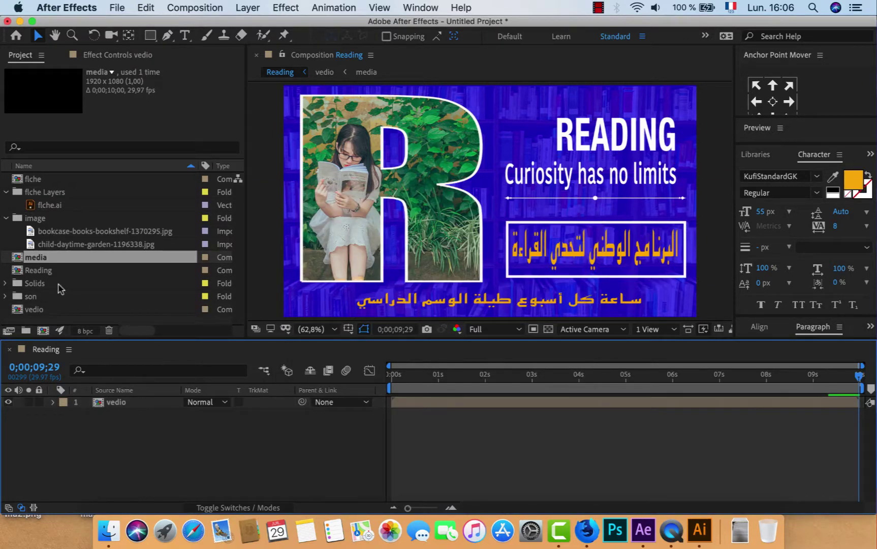
Add 5304.mp3 from the son folder to the Reading timeline and preview it.
left_click(5, 296)
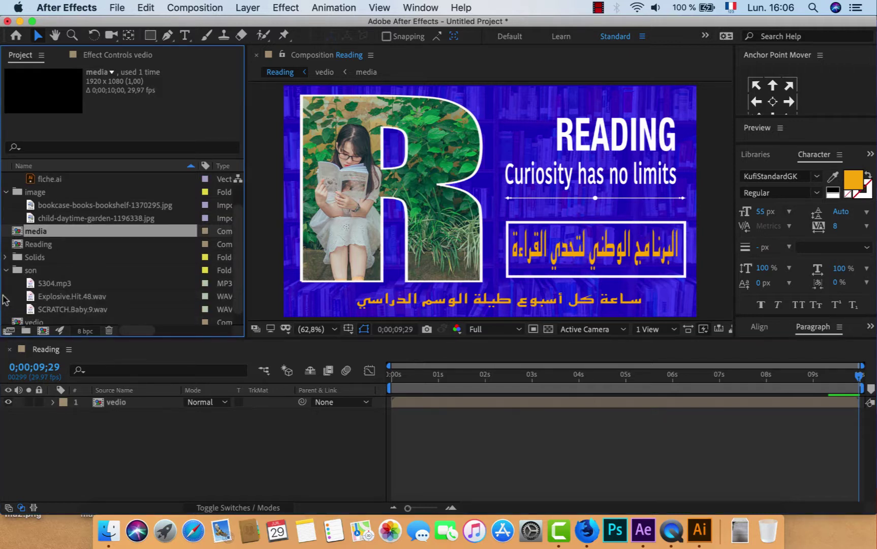
left_click_drag(60, 287, 86, 424)
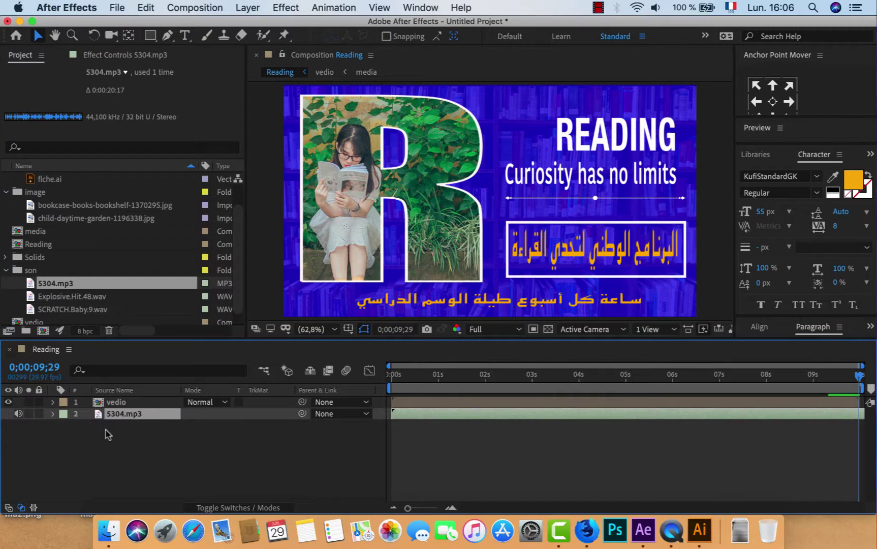
key("space")
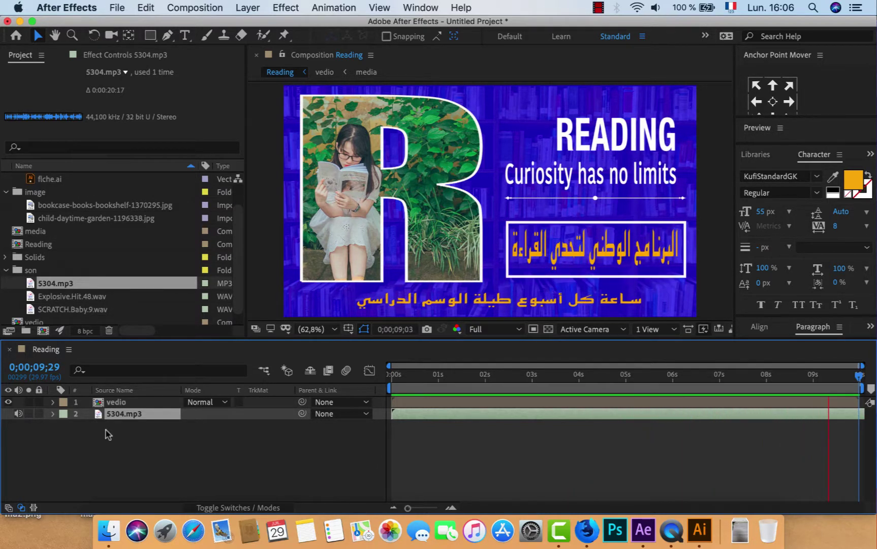
key("l")
key("l")
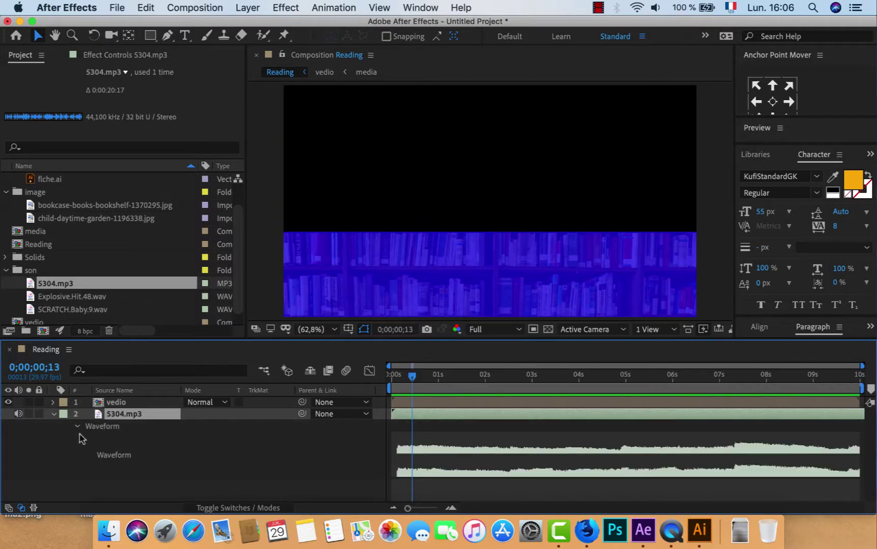
Keyframe the music's Audio Levels from -63 dB at 0s up to -24 dB a few frames later.
left_click(53, 414)
left_click(53, 414)
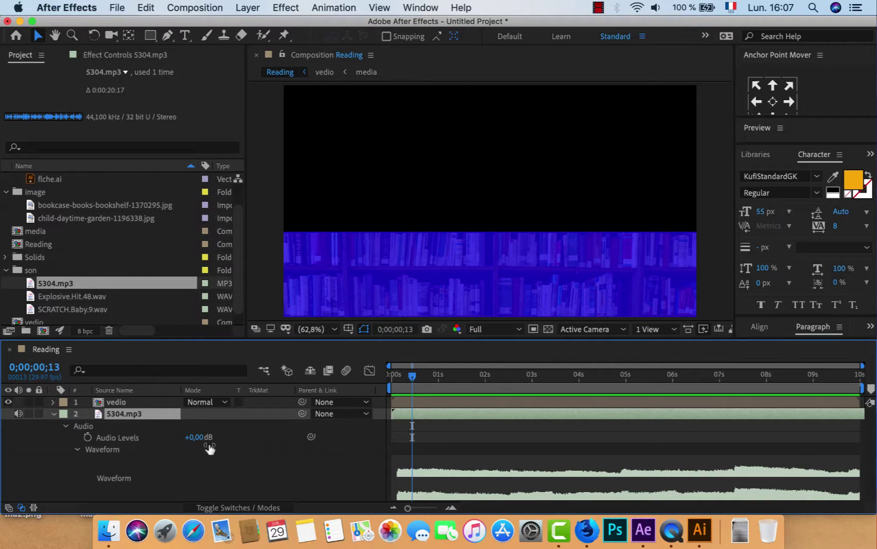
left_click_drag(412, 376, 390, 376)
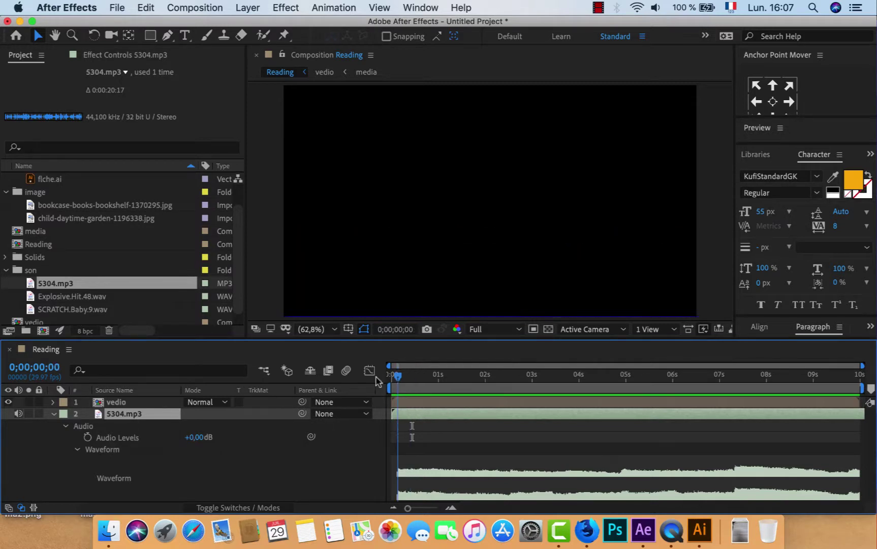
left_click(87, 437)
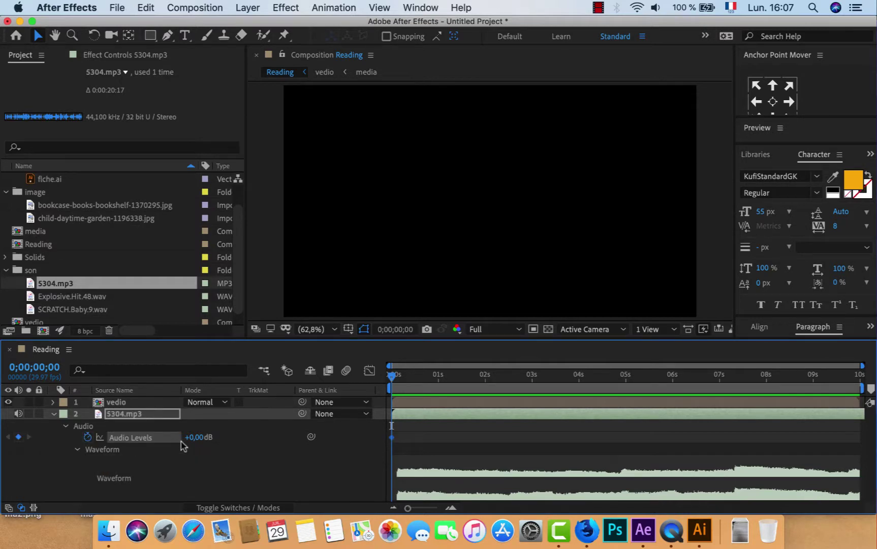
left_click_drag(191, 442, 149, 440)
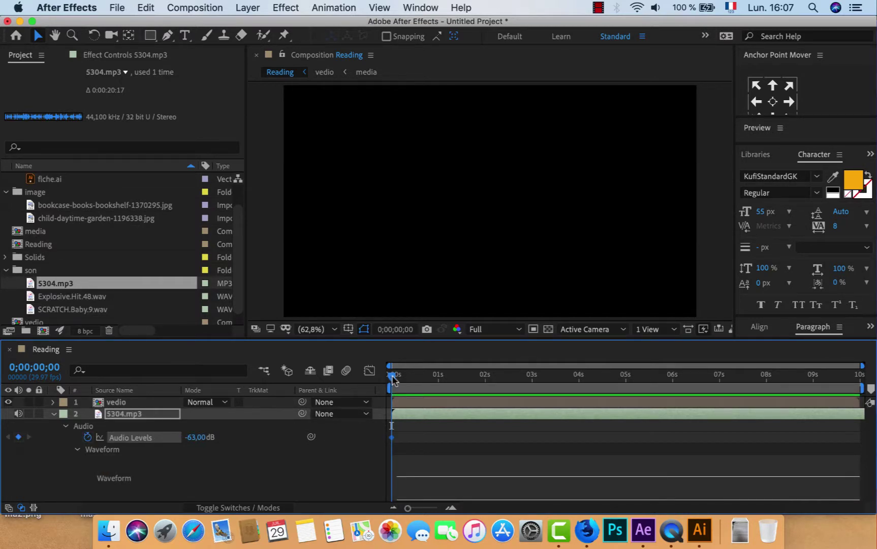
left_click_drag(393, 379, 404, 378)
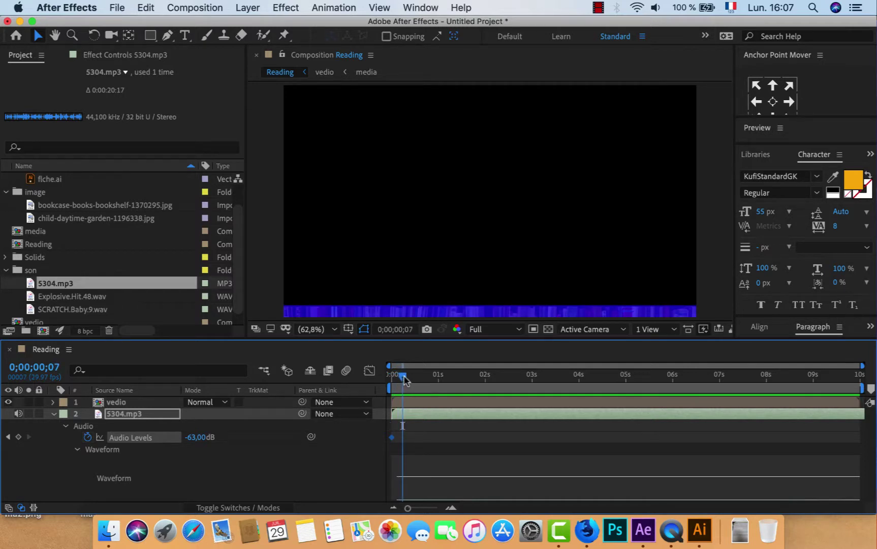
left_click_drag(198, 437, 250, 444)
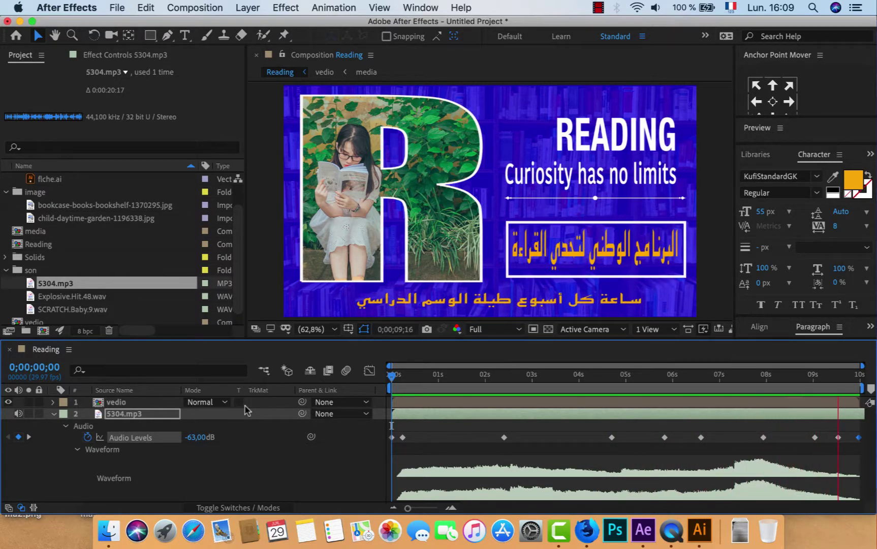
Add Explosive.Hit.48.wav as a layer starting around 2.5 seconds and preview its timing.
left_click(92, 299)
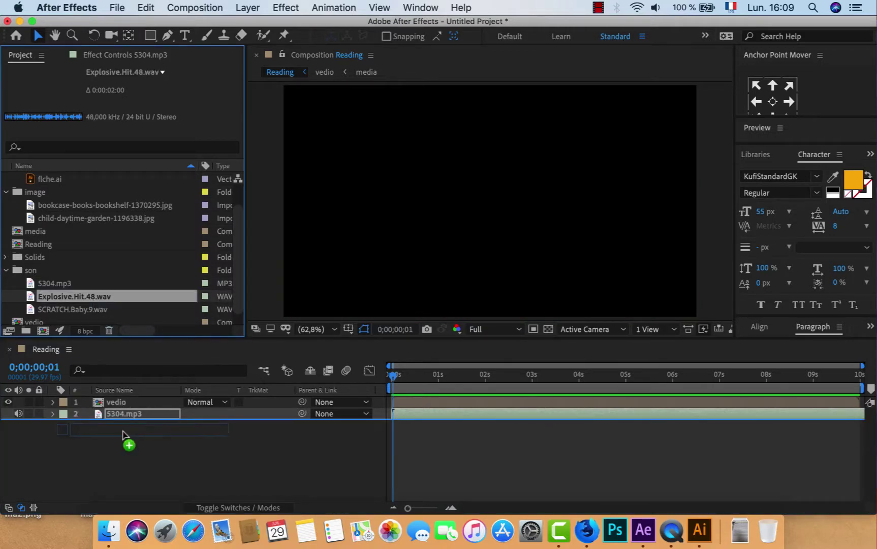
left_click_drag(93, 299, 127, 429)
left_click(500, 375)
left_click_drag(502, 381, 513, 381)
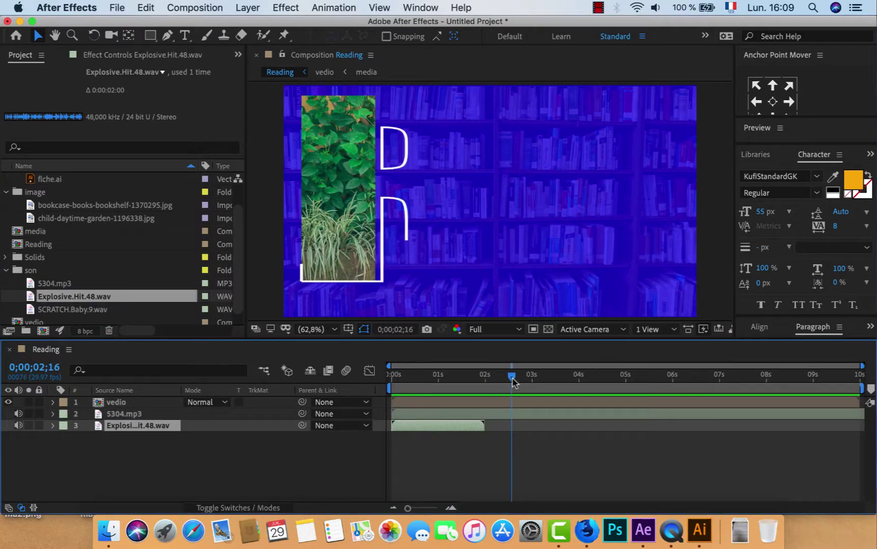
left_click_drag(440, 429, 559, 434)
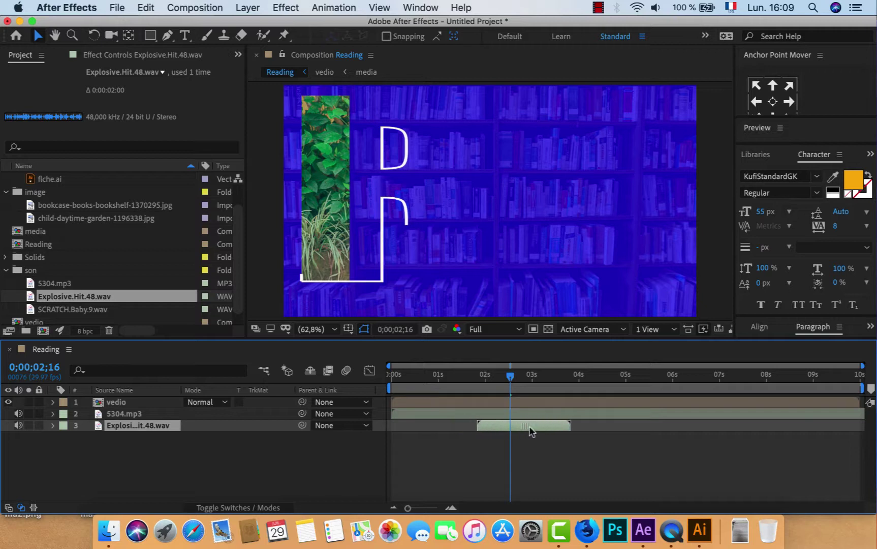
left_click(471, 376)
key("space")
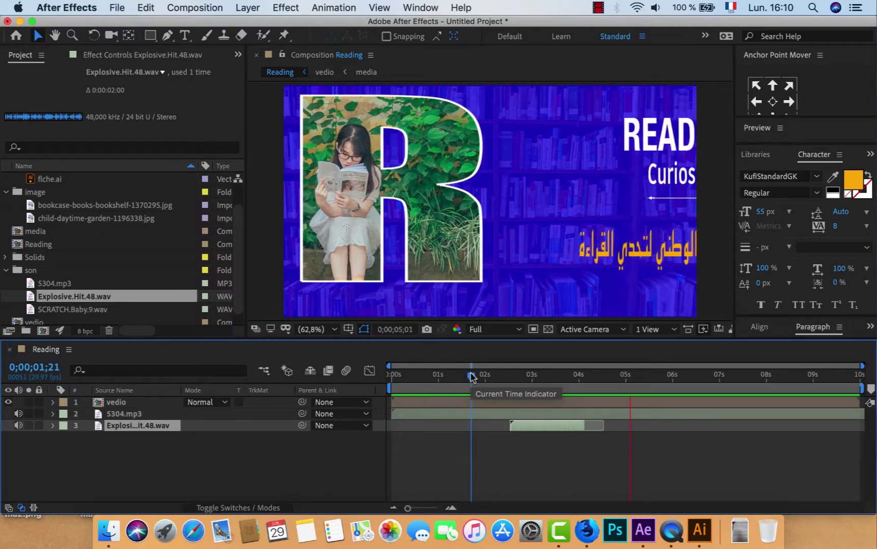
key("space")
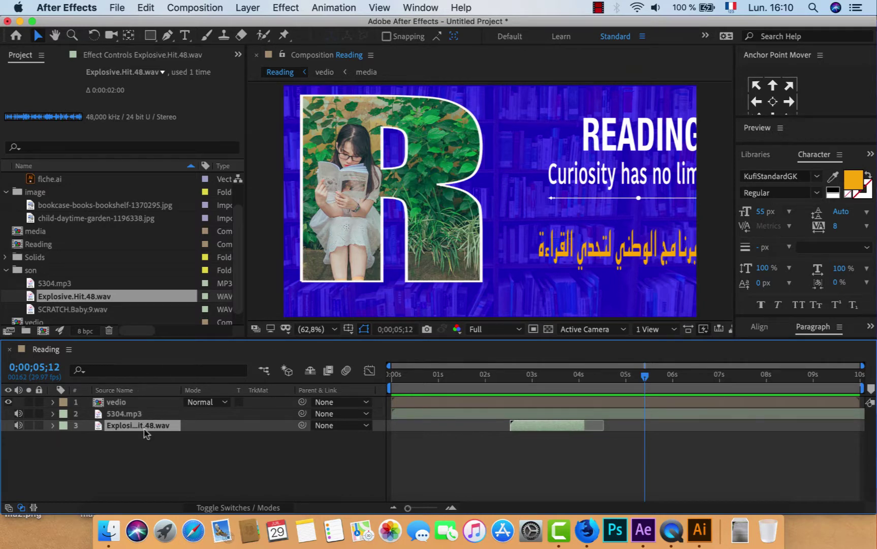
Duplicate the explosion layer and start the copy at about 4.9 seconds.
key("ctrl+d")
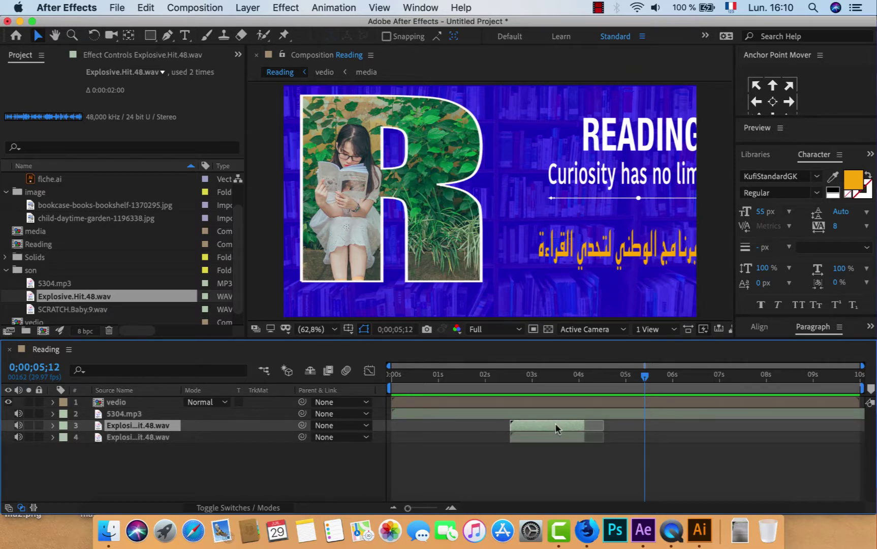
left_click_drag(645, 378, 620, 379)
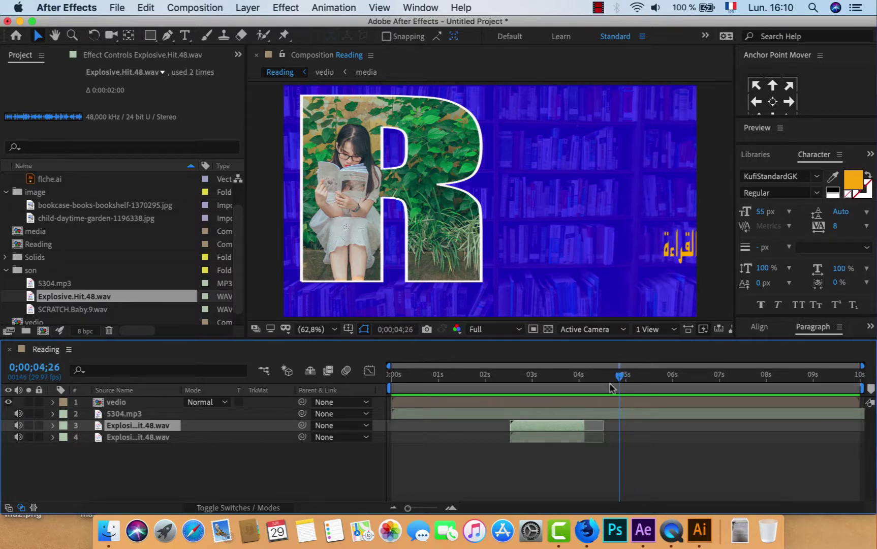
left_click_drag(527, 425, 638, 428)
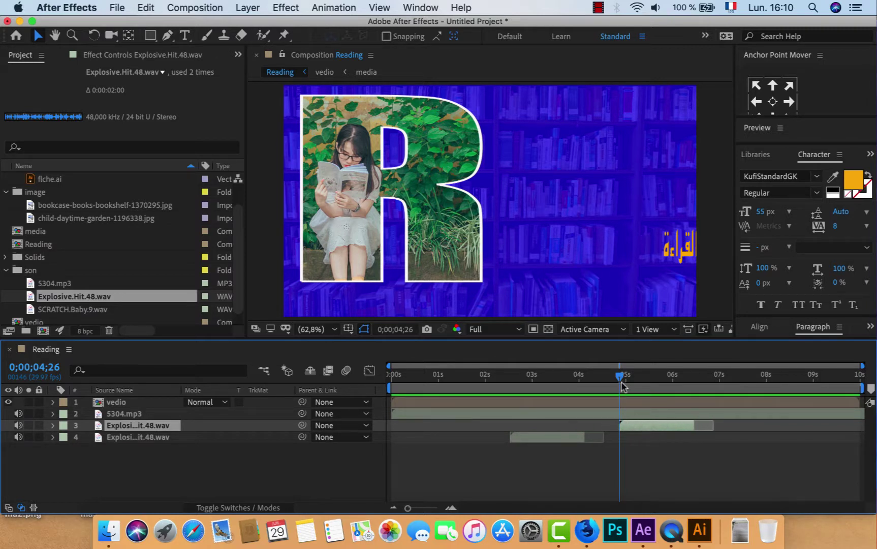
Duplicate the explosion again, start the third hit at about 8 seconds, and preview.
left_click_drag(621, 381, 598, 378)
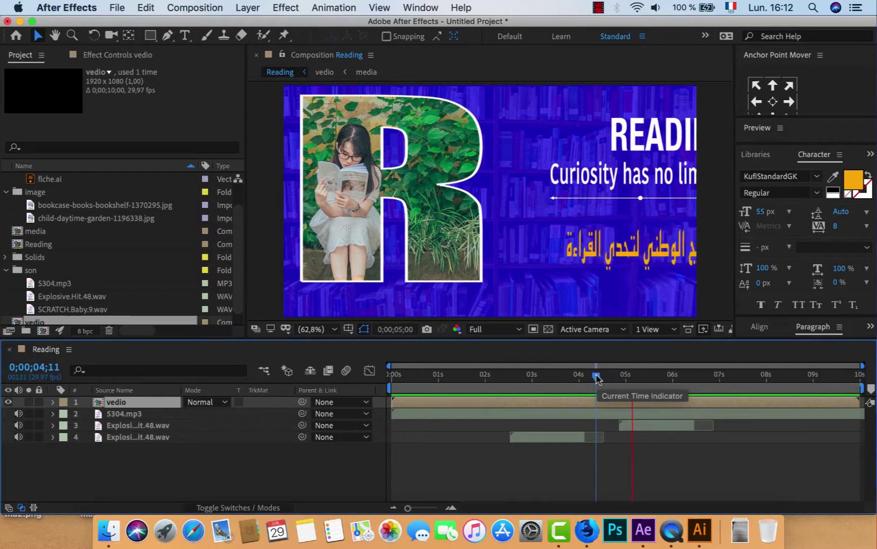
left_click_drag(597, 379, 767, 388)
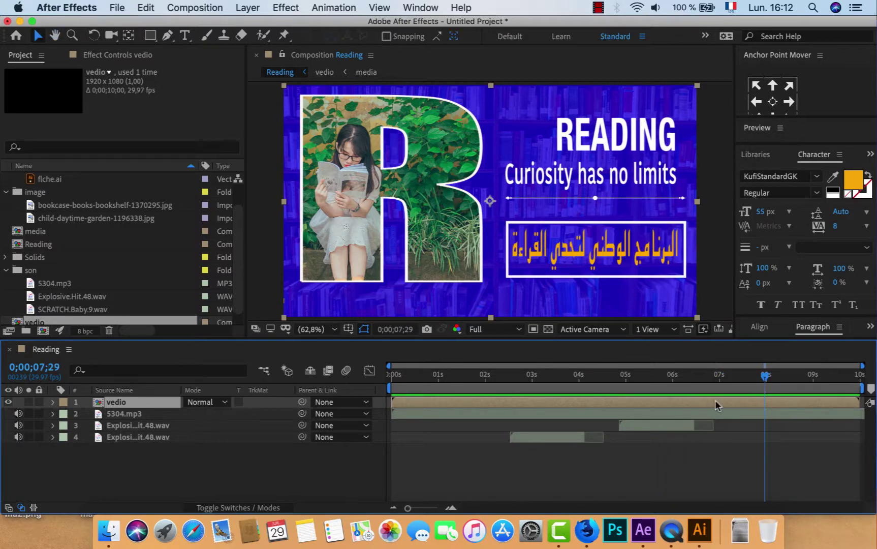
left_click(668, 424)
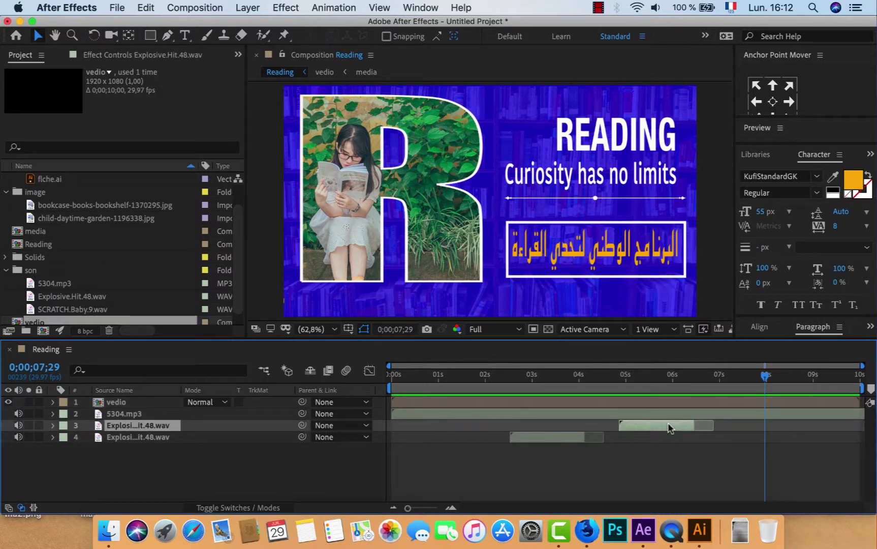
key("super+d")
left_click_drag(668, 427, 816, 432)
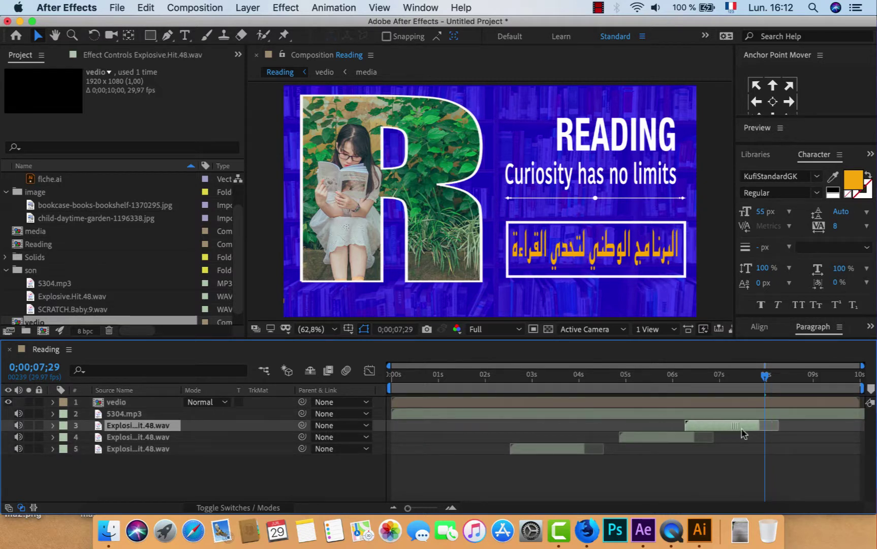
key("space")
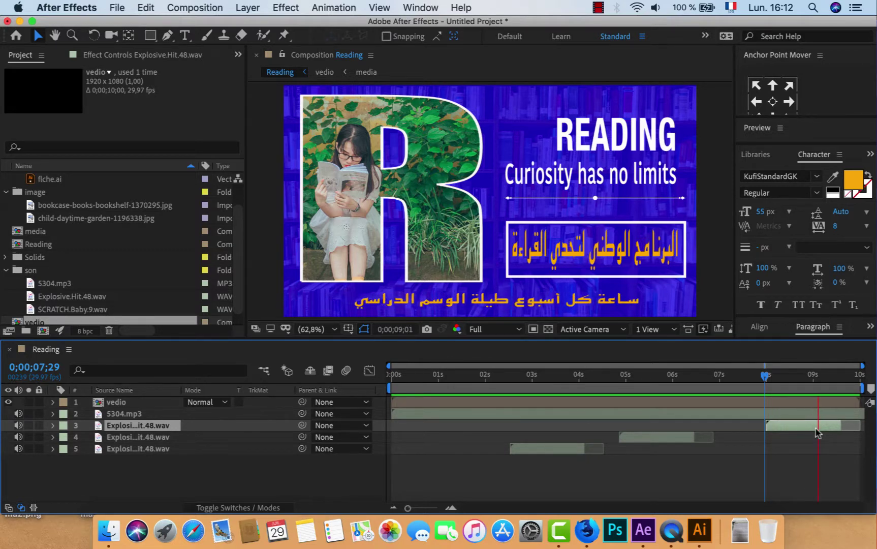
mouse_move(855, 379)
left_mouse_down()
mouse_move(606, 394)
mouse_move(293, 380)
left_mouse_up()
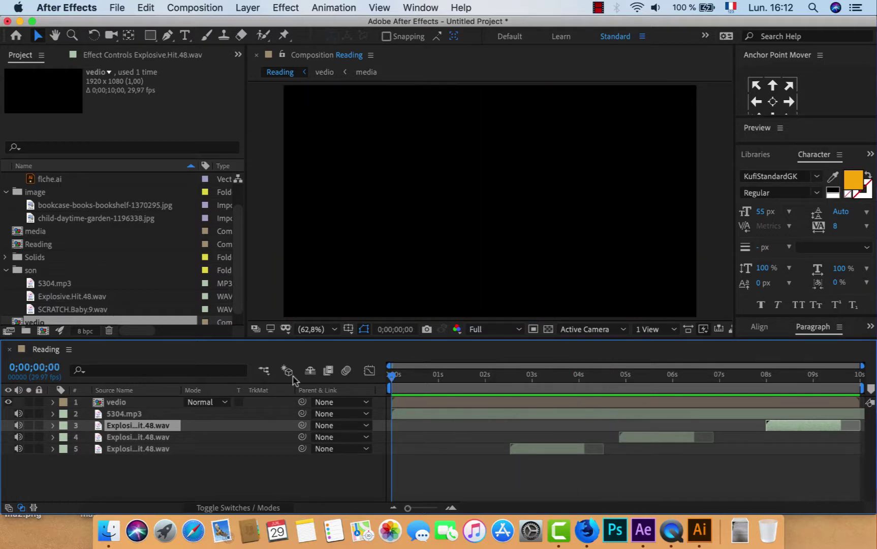
Add SCRATCH.Baby.9.wav to Reading, shift it to start around 6 seconds, and preview.
key("space")
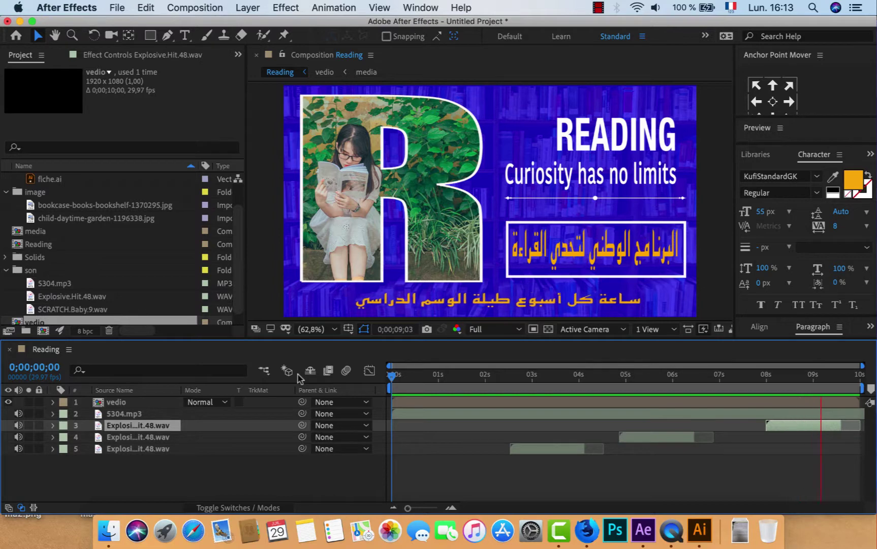
key("space")
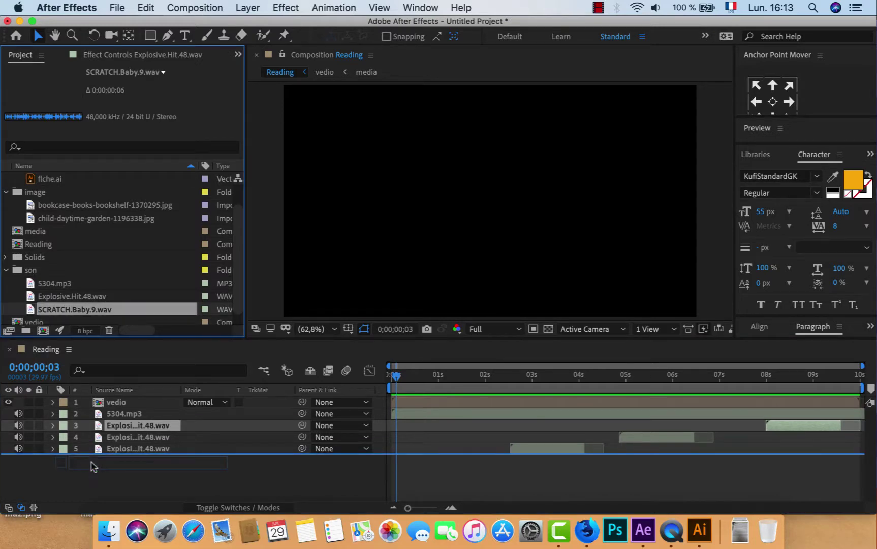
left_click_drag(62, 311, 93, 465)
left_click_drag(396, 378, 466, 376)
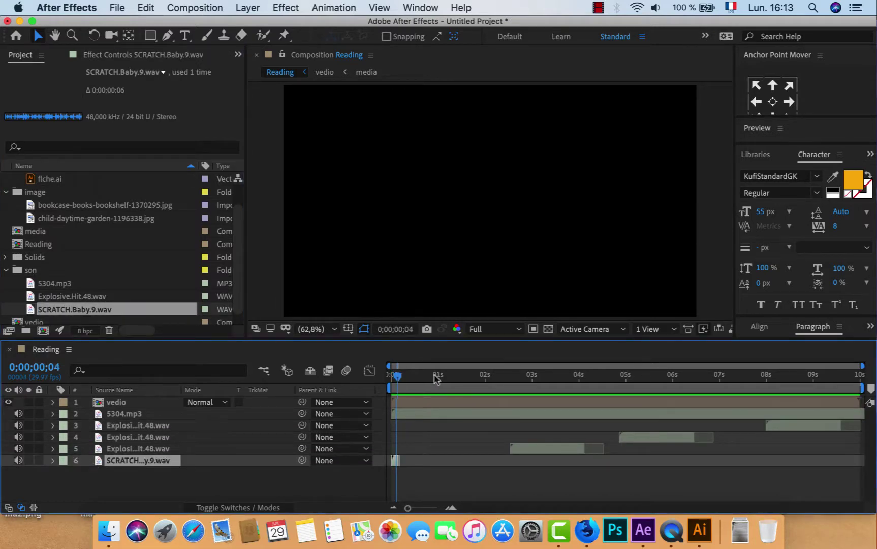
left_click_drag(404, 462, 678, 462)
key("space")
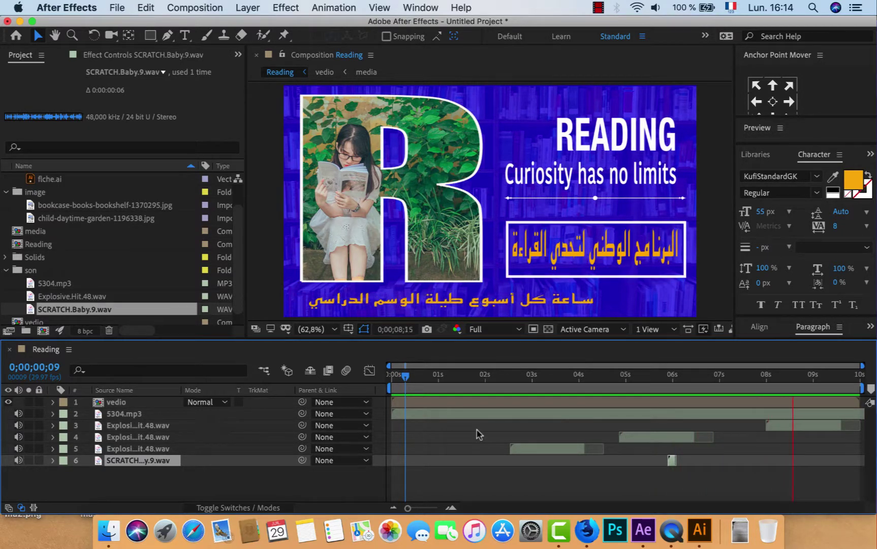
Pre-compose the 5304.mp3 music and three explosion layers into a precomposition named son.
left_click(118, 449)
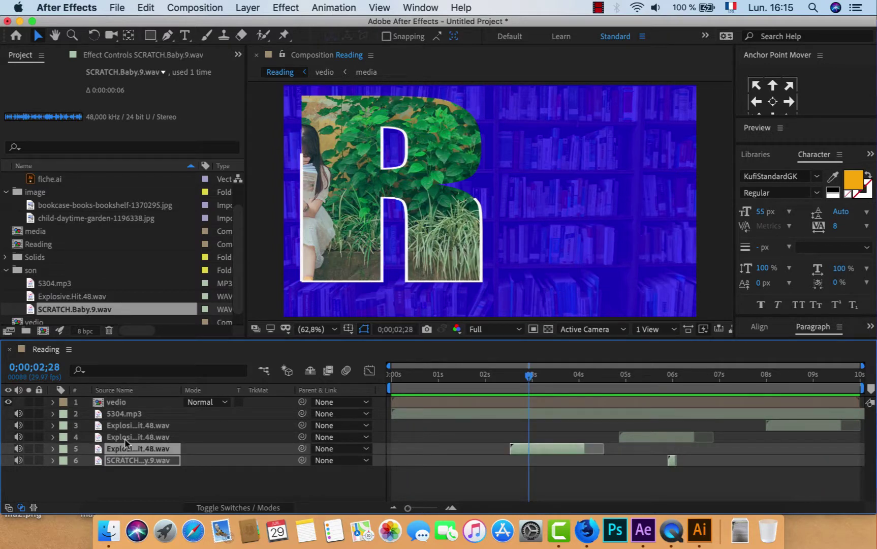
left_click(127, 439, "shift")
left_click(131, 426, "shift")
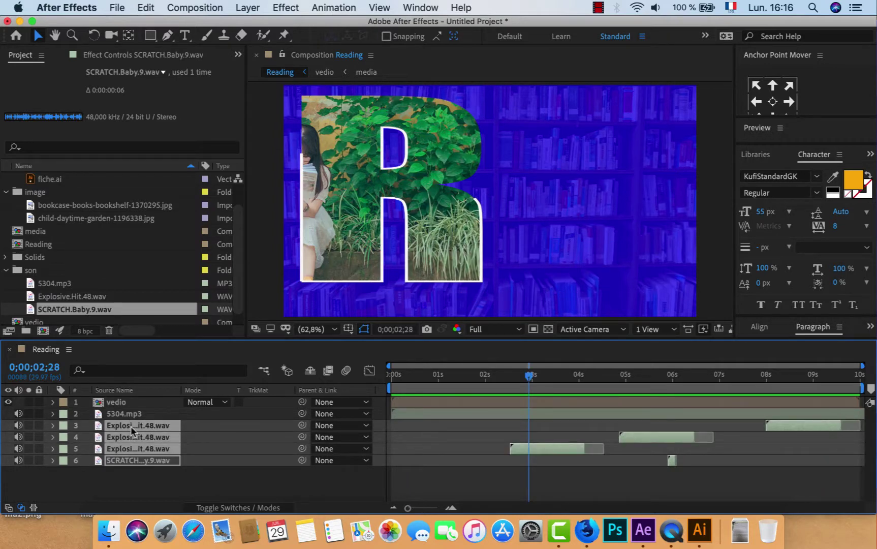
left_click(120, 413, "shift")
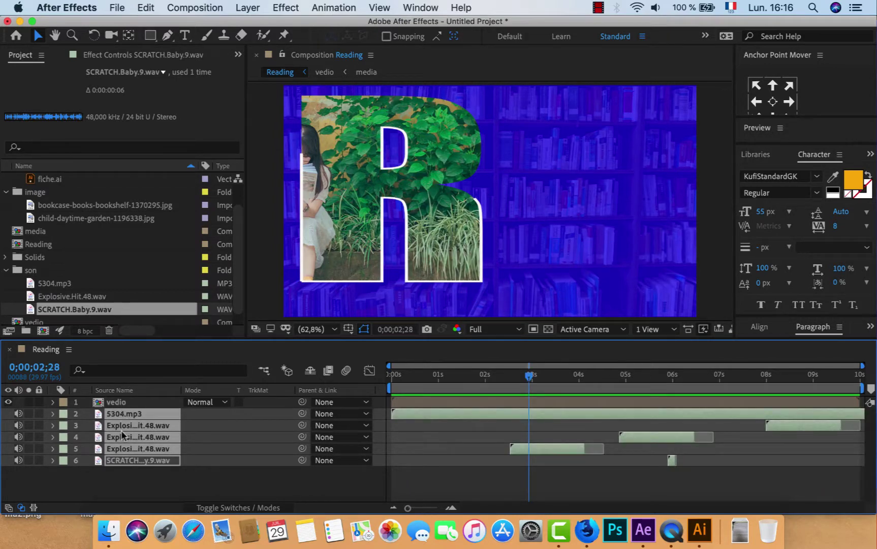
right_click(121, 430)
left_click(151, 452)
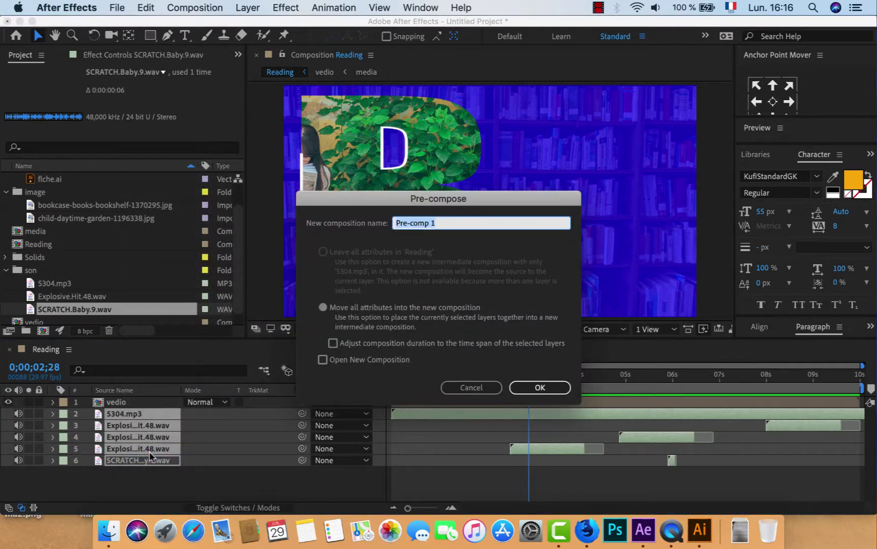
type("son")
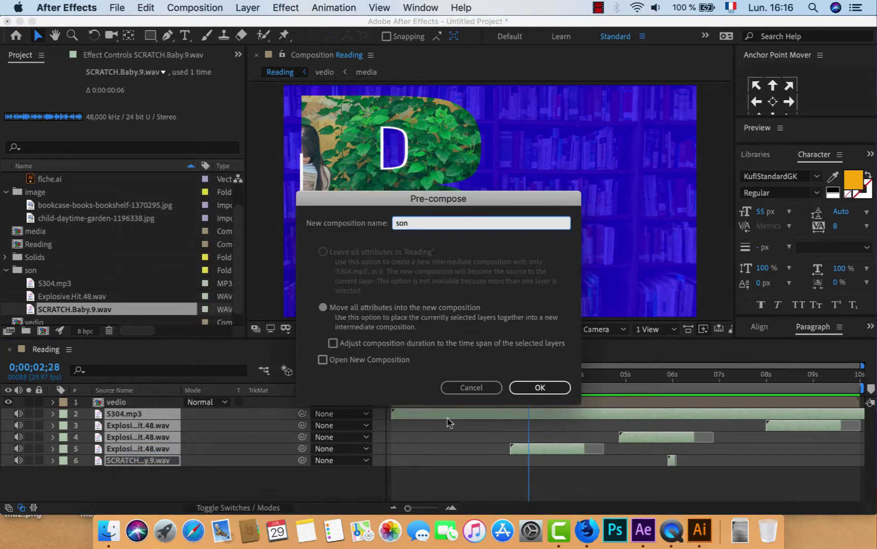
left_click(539, 388)
left_click(274, 470)
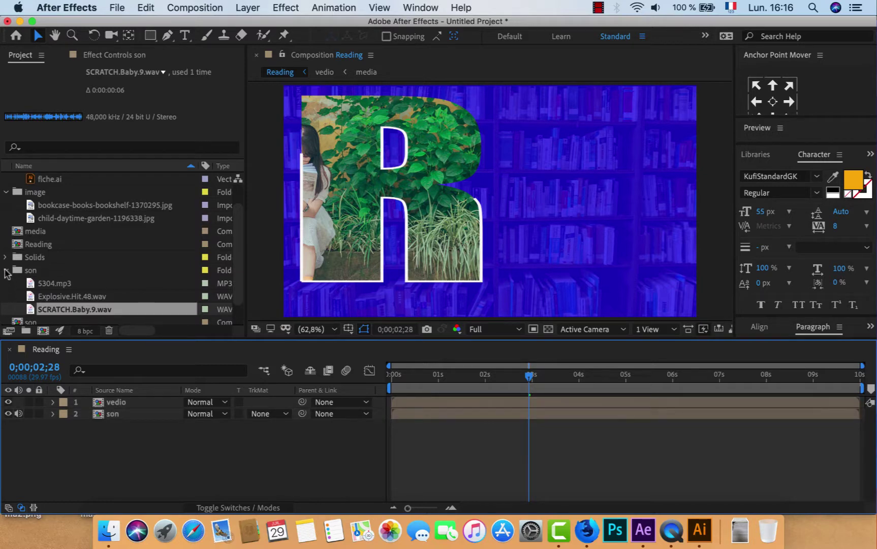
left_click(113, 9)
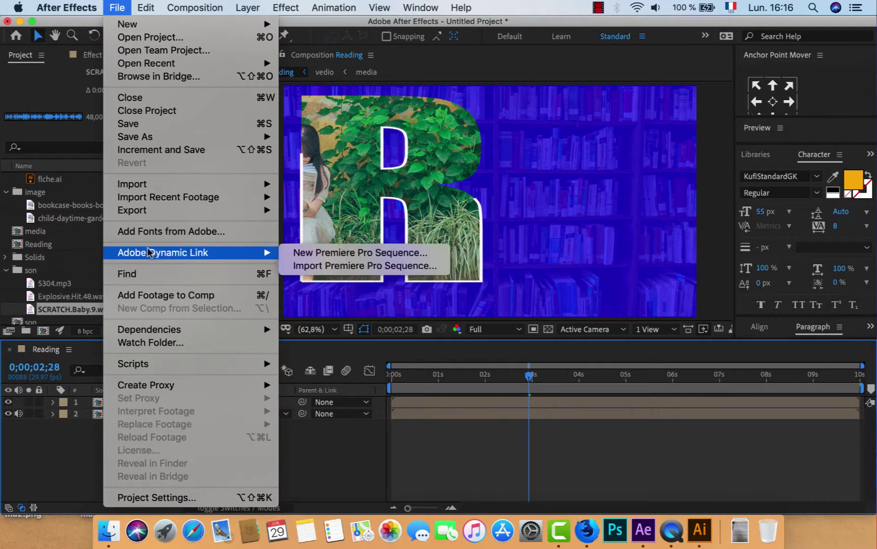
Queue Reading in Media Encoder, save Reading.mp4 to the Desktop, and start encoding.
mouse_move(198, 212)
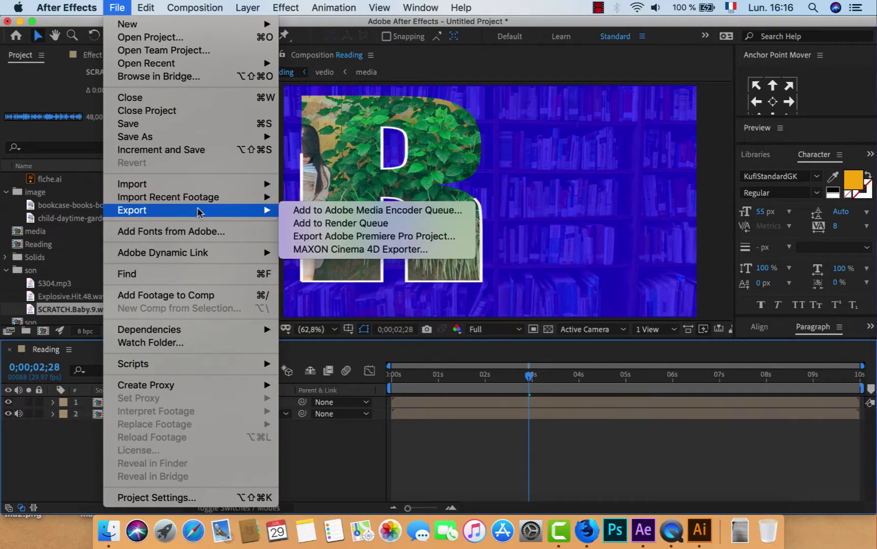
left_click(350, 212)
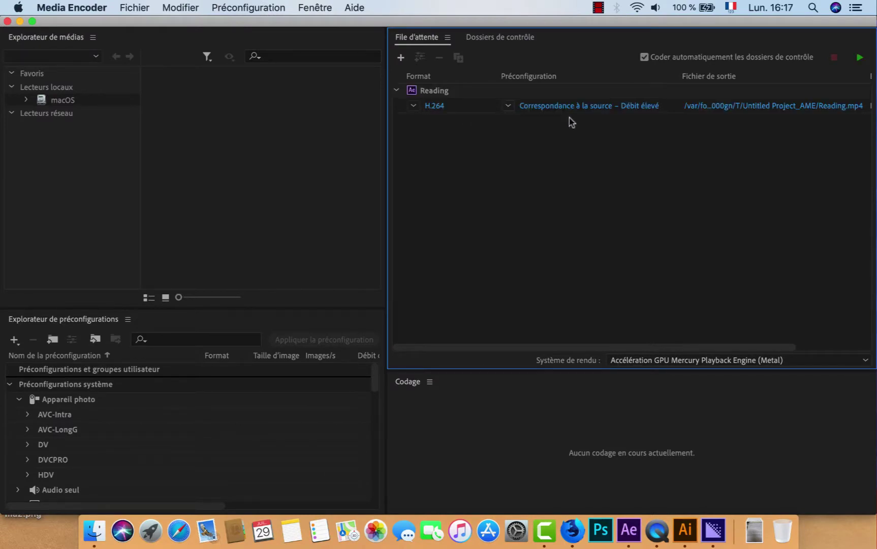
left_click(734, 108)
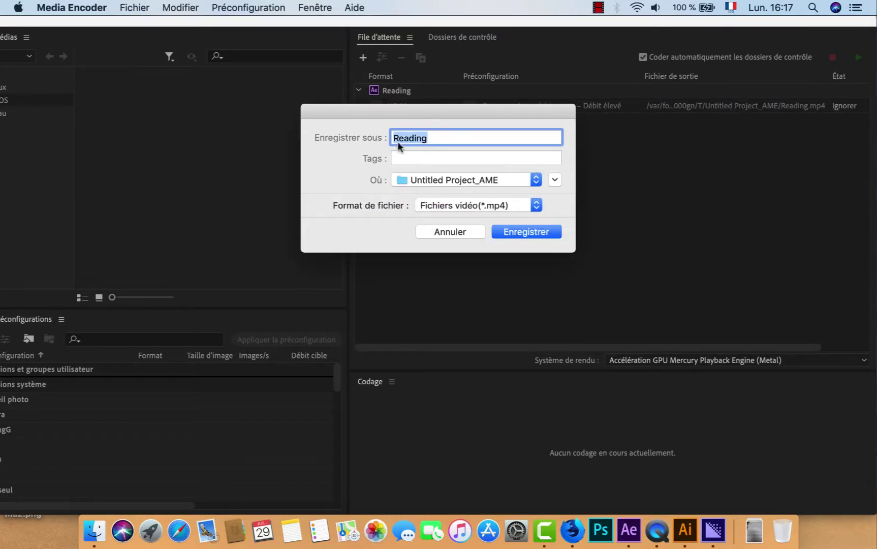
left_click(536, 181)
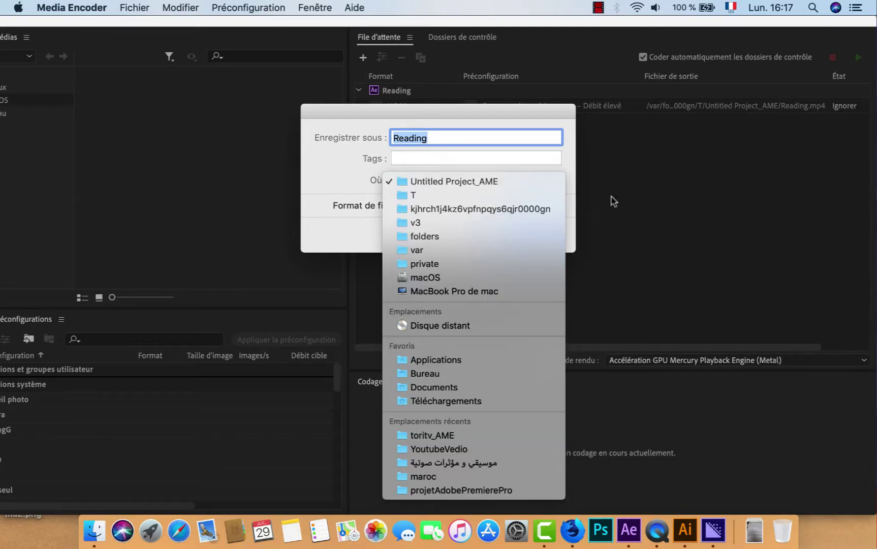
key("super+d")
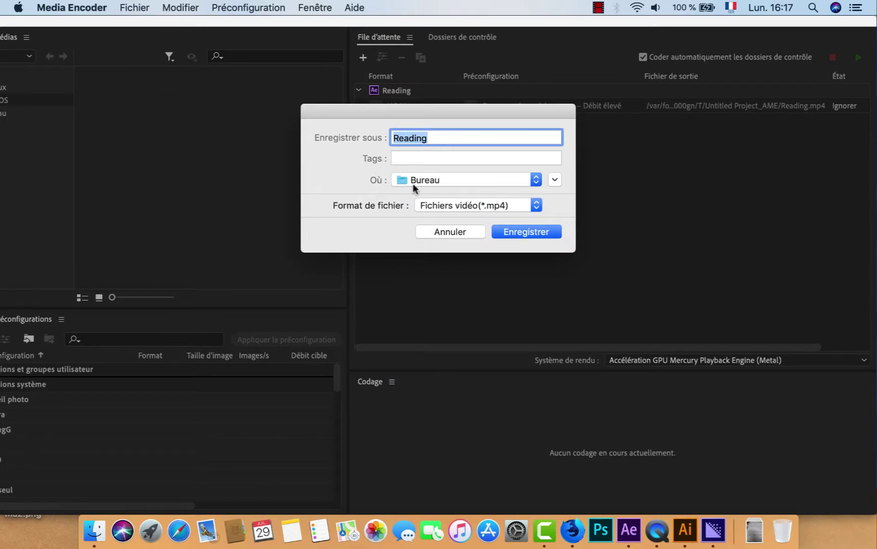
left_click(541, 234)
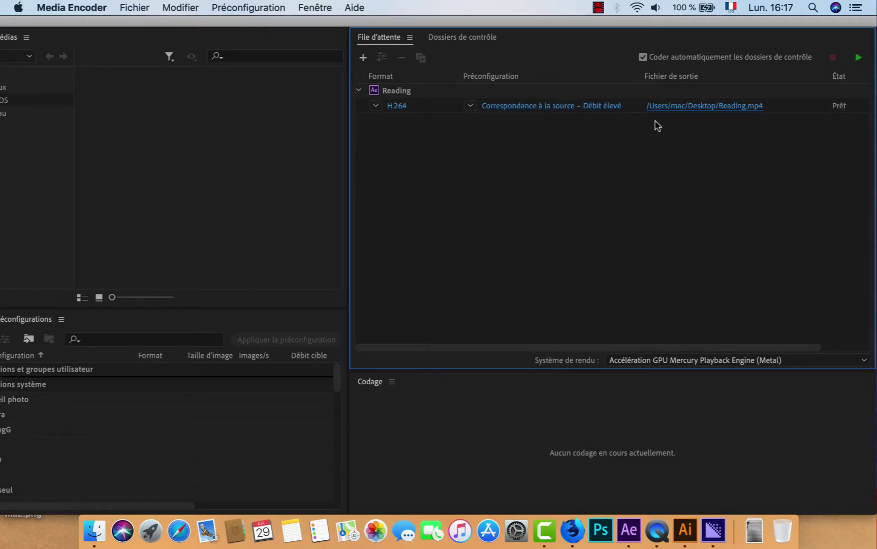
left_click(856, 58)
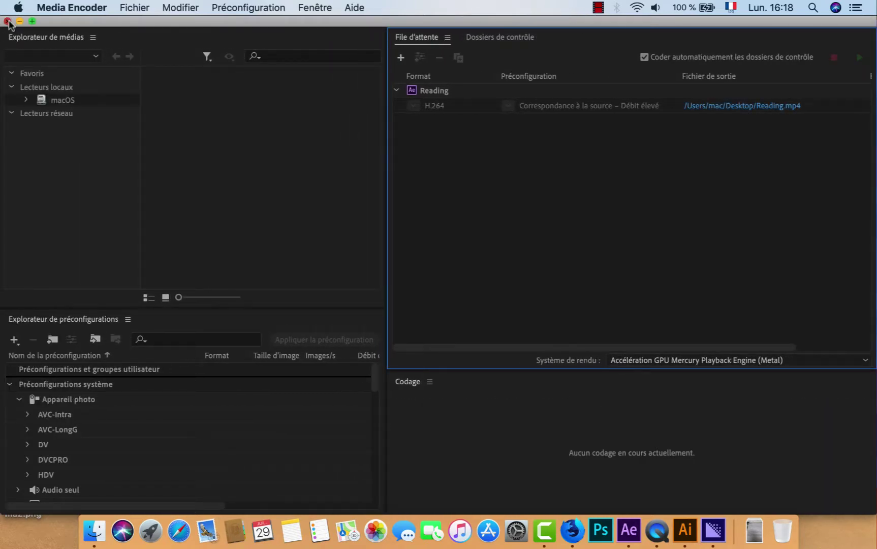
Close Media Encoder, play the exported Reading.mp4 in QuickTime, then return to After Effects.
left_click(7, 21)
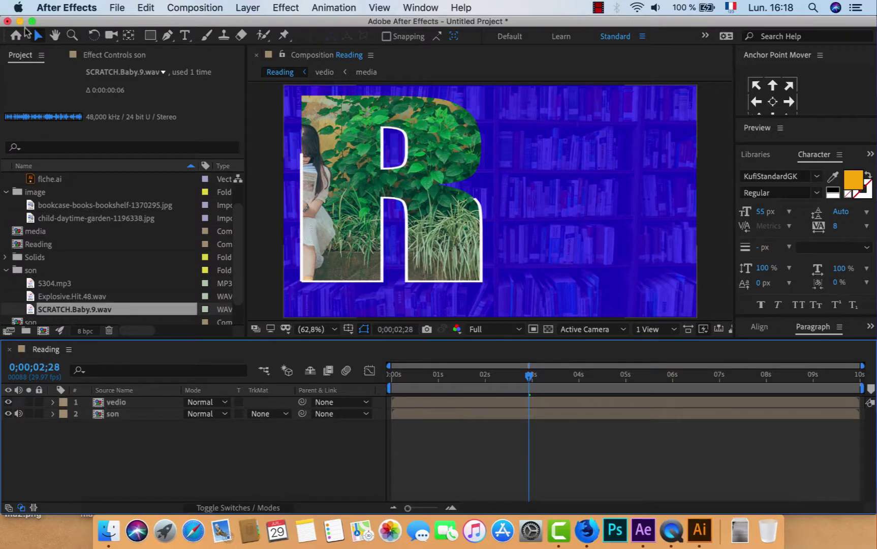
left_click(20, 22)
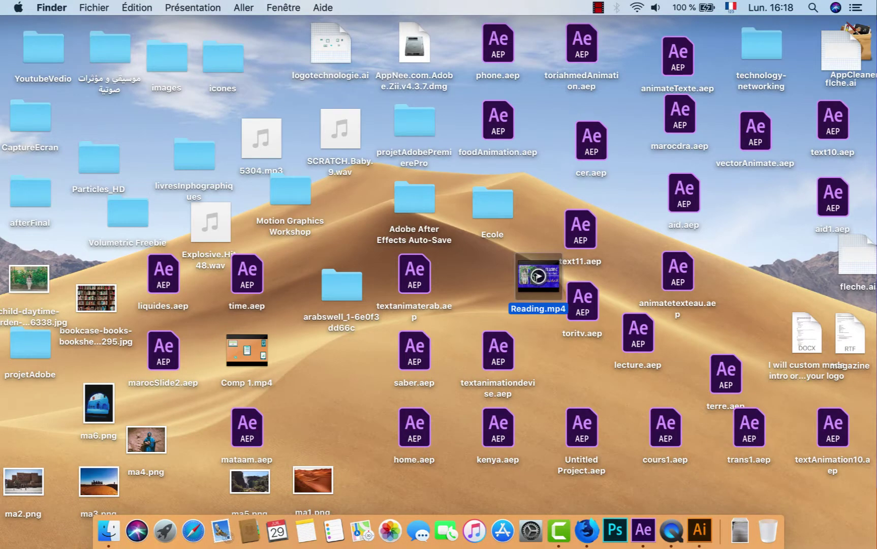
double_click(544, 278)
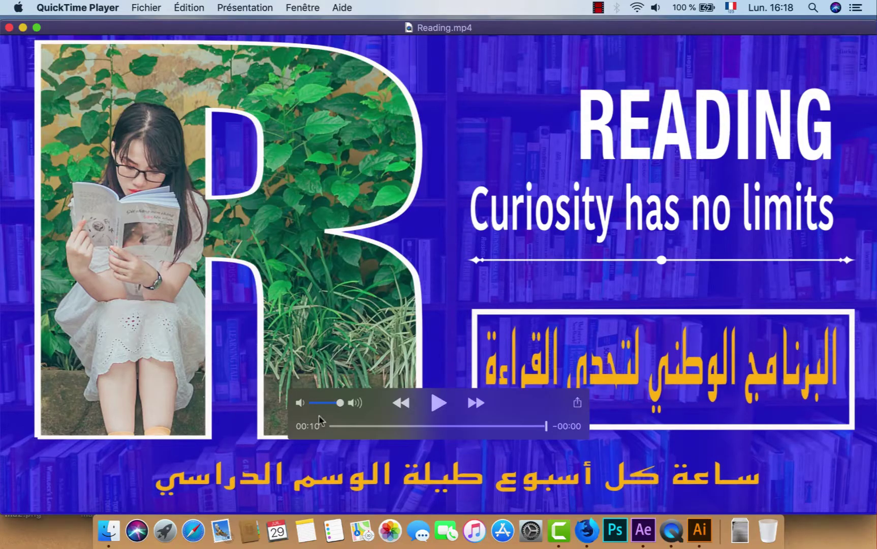
left_click(438, 402)
left_click(9, 27)
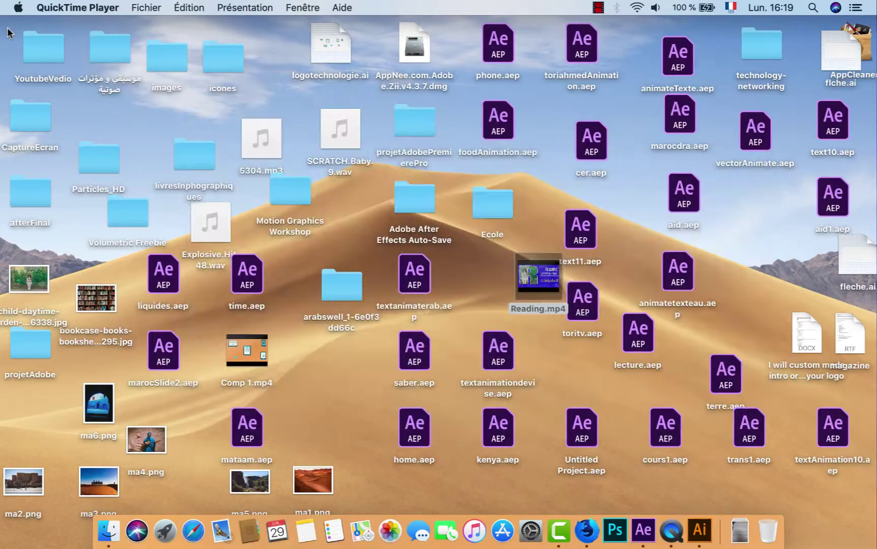
left_click(643, 530)
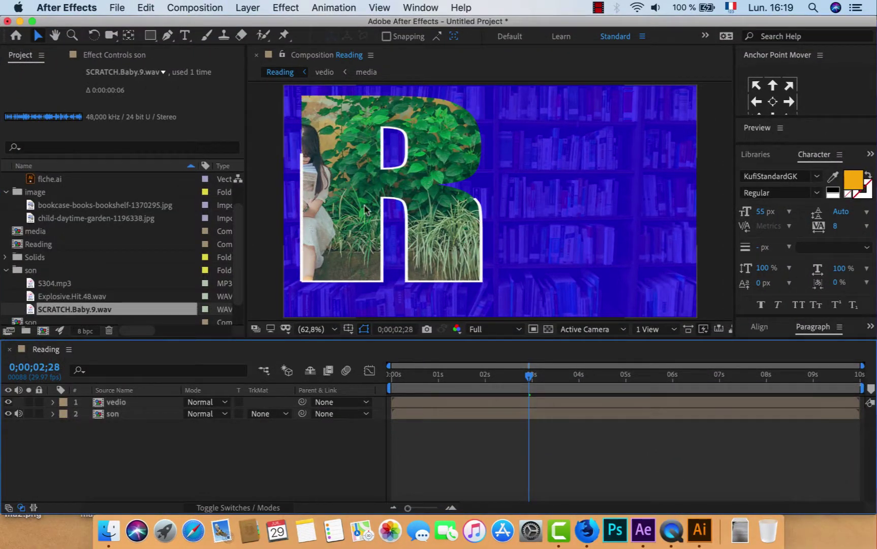
Open the vedio precomposition, replace the letter R with A, and preview the animation.
left_click(146, 401)
double_click(146, 404)
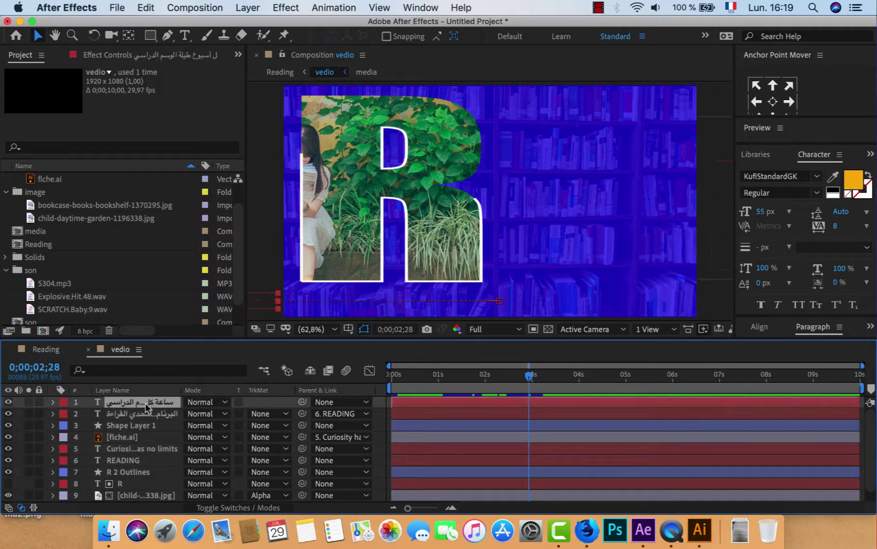
double_click(122, 483)
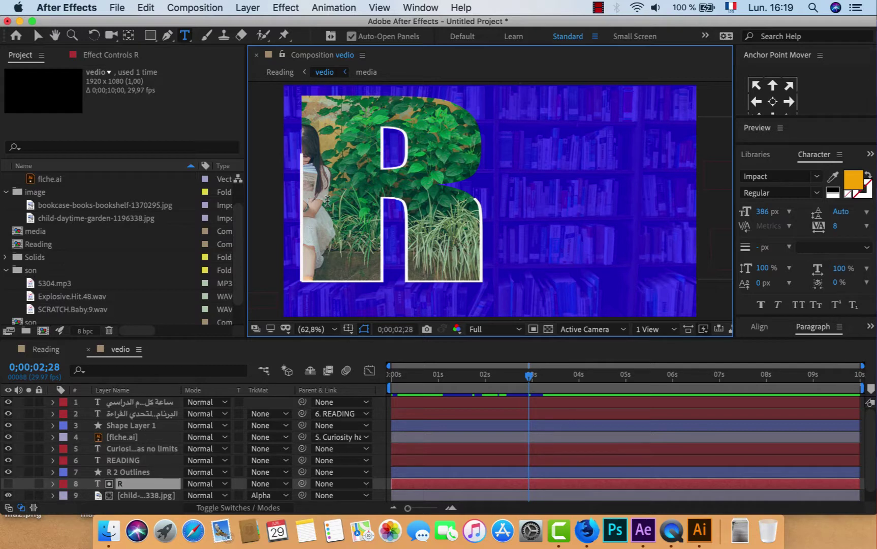
type("A")
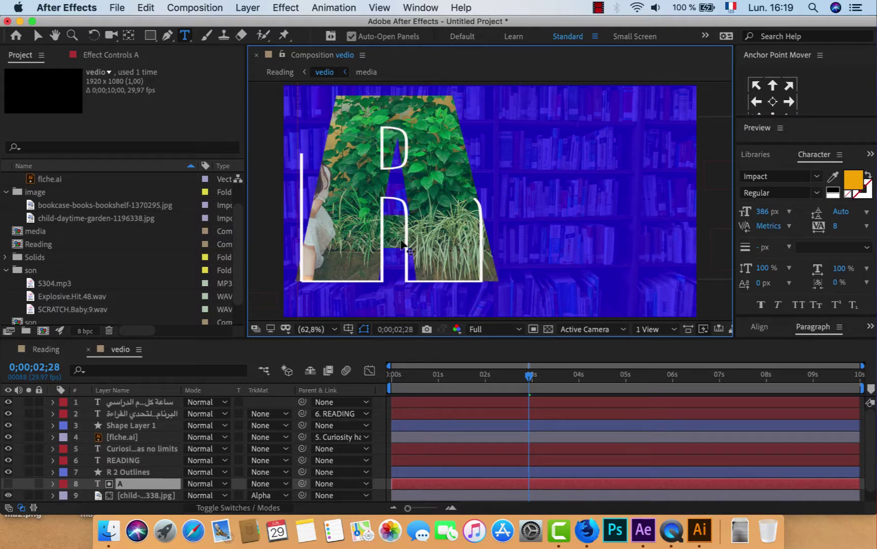
left_click_drag(424, 374, 434, 373)
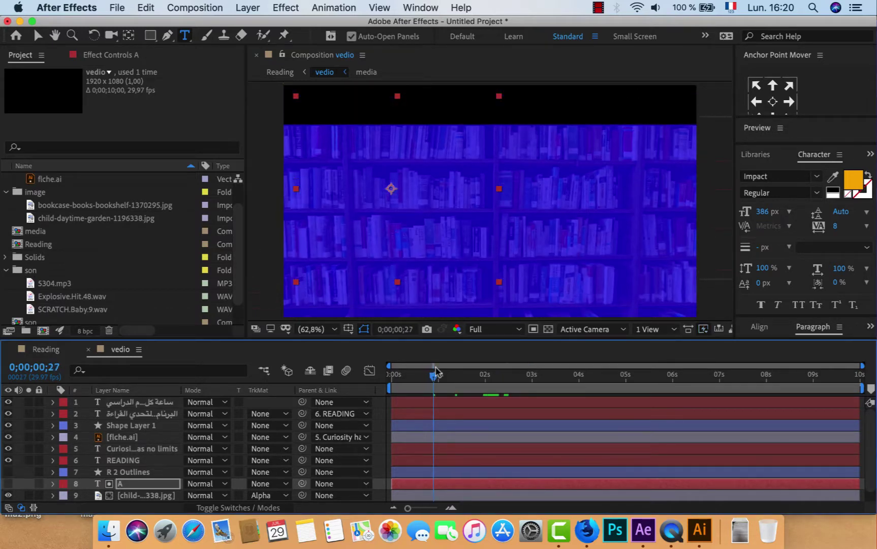
key("space")
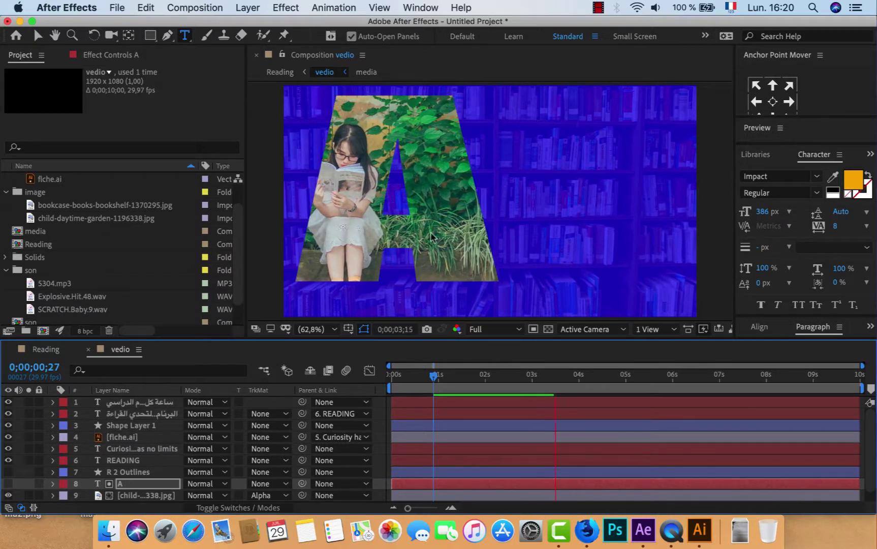
key("space")
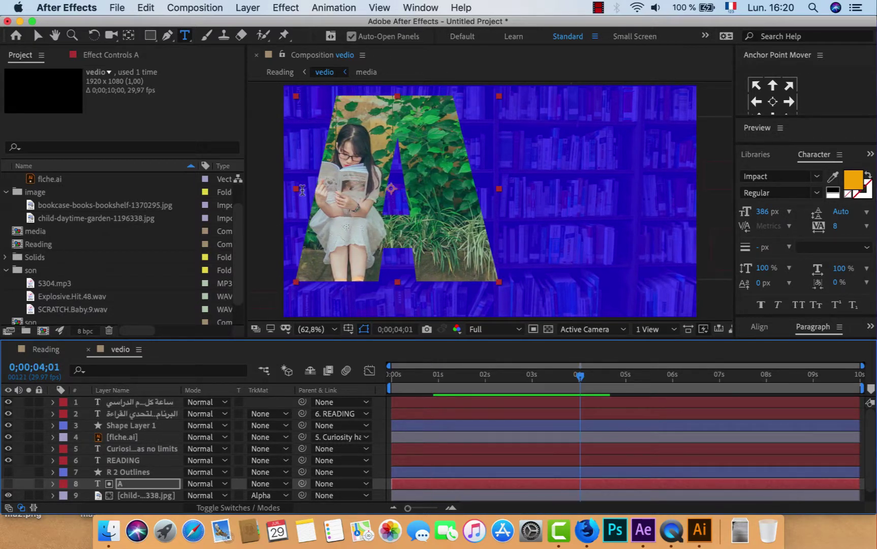
Edit the mask text again, typing BG, and scrub the timeline to review the photo-filled letters.
left_click(496, 259)
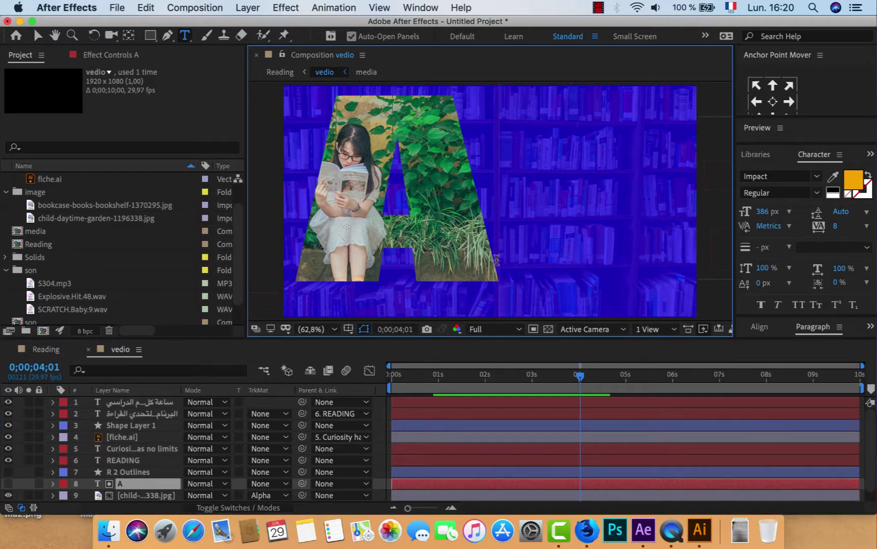
type("B")
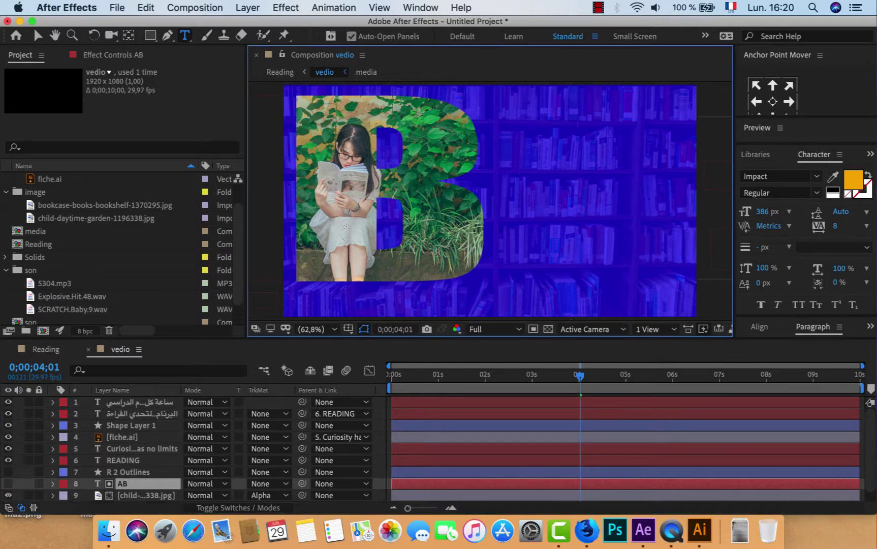
type("G")
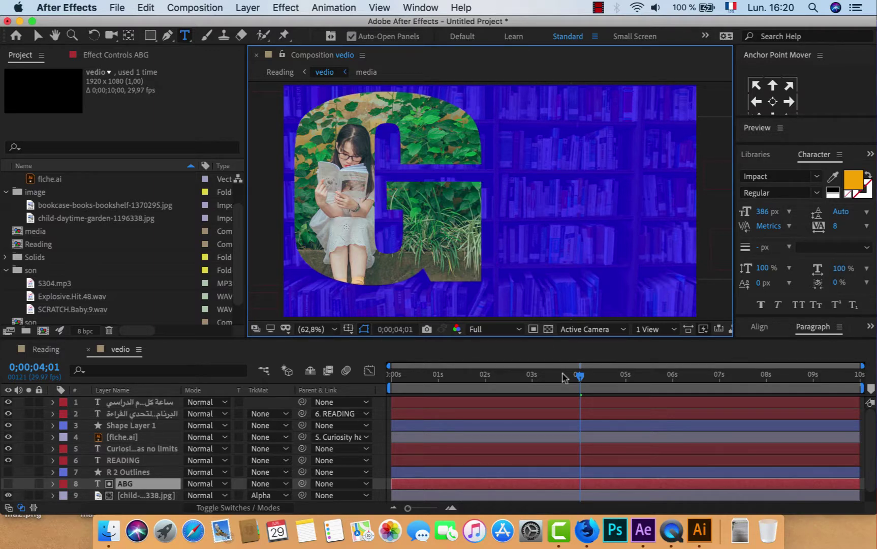
left_click_drag(579, 379, 482, 376)
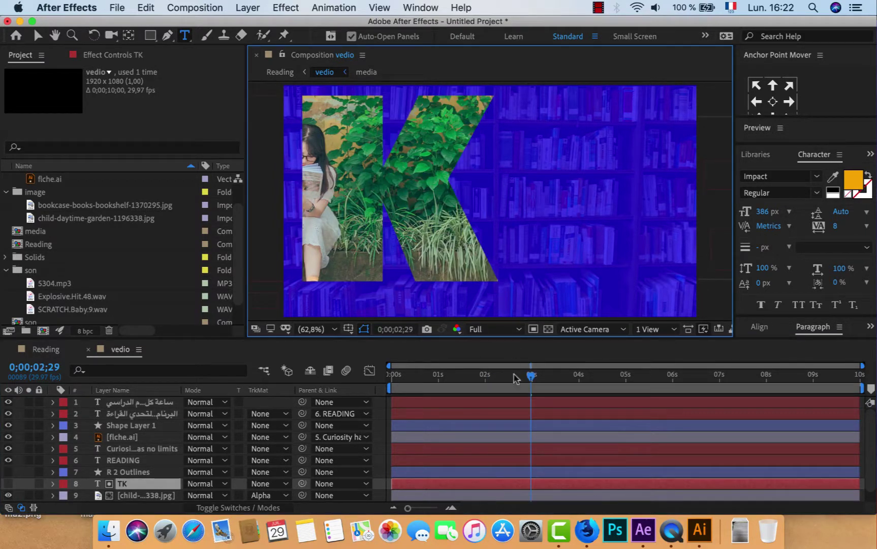
mouse_move(529, 377)
left_mouse_down()
mouse_move(599, 383)
mouse_move(574, 377)
left_mouse_up()
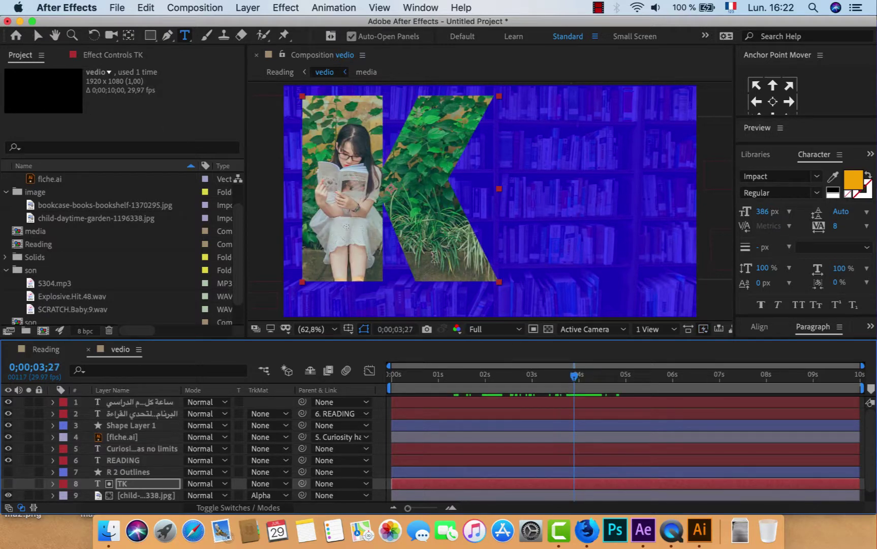